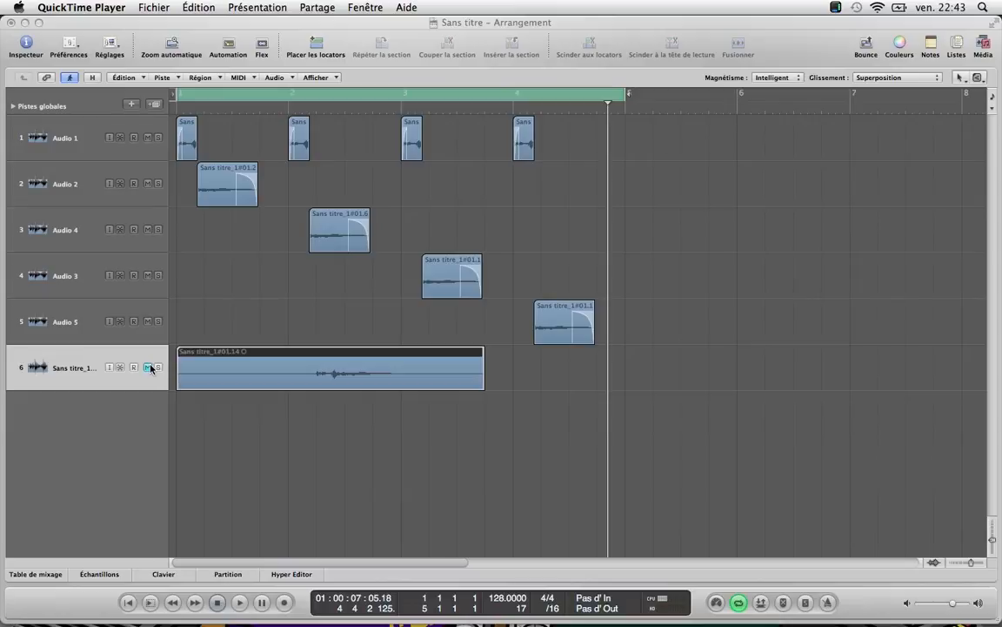
Play the arrangement from the start of the project to listen to the processed vocal regions
left_click(209, 449)
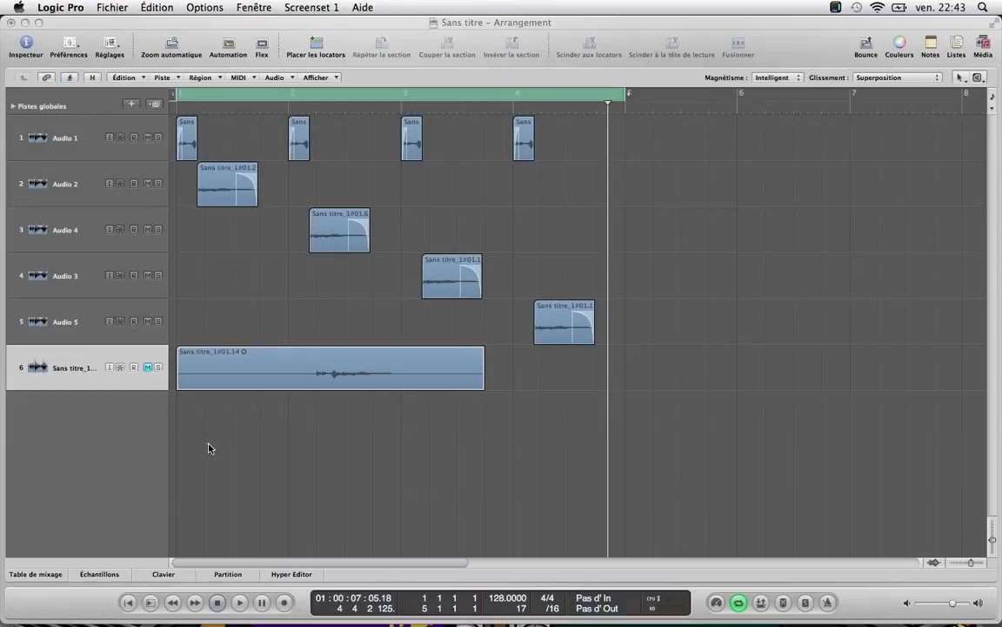
key("Return")
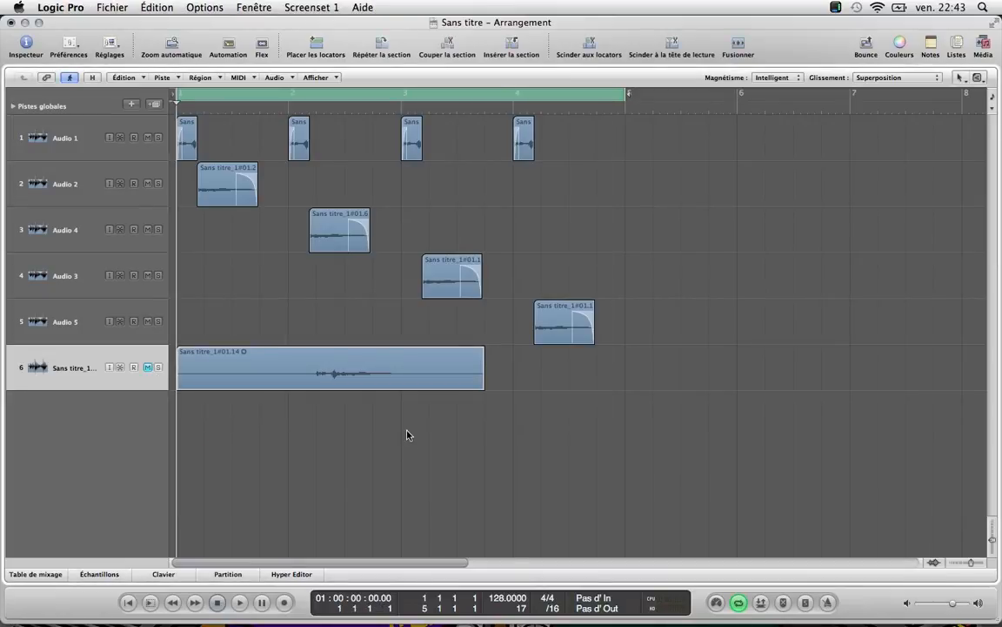
key("space")
Mute the first five audio tracks and unmute track 6
left_click_drag(146, 322, 146, 113)
left_click(148, 369)
Trim the start of the region on track 6 to bar 2
left_click(275, 384)
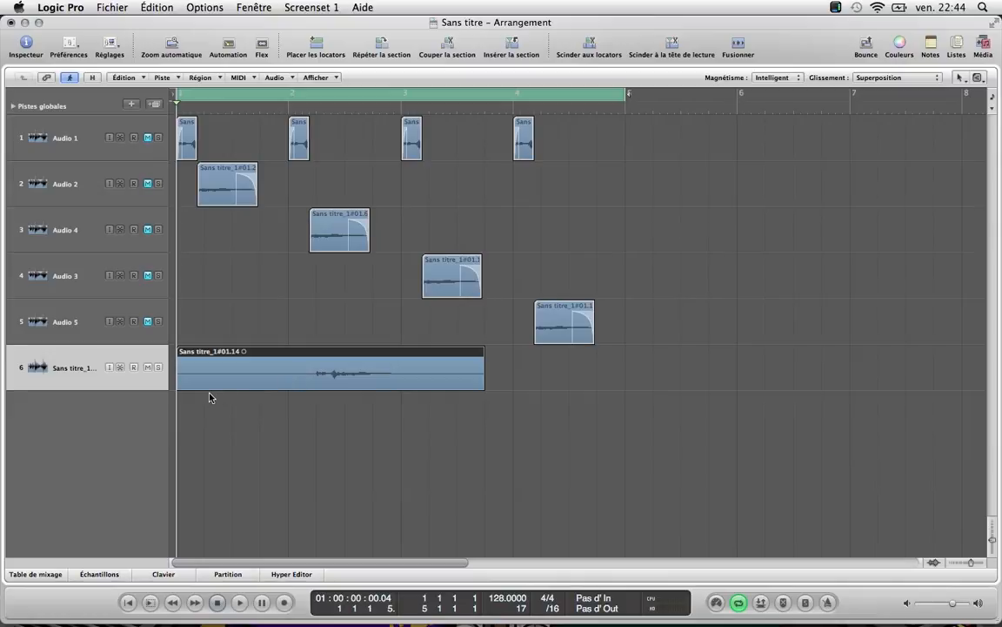
left_click_drag(179, 385, 293, 394)
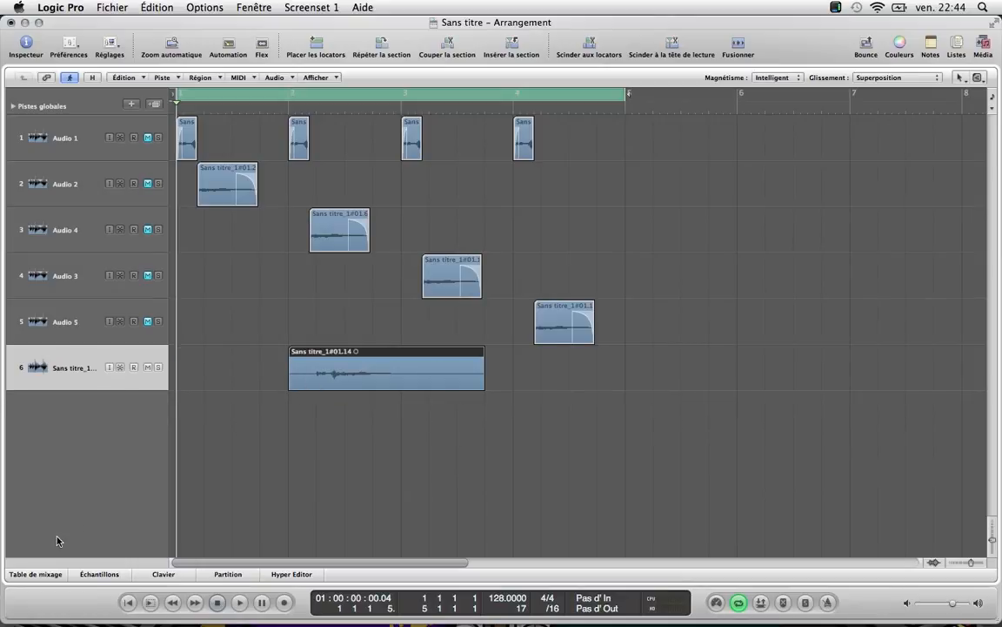
Examine the WavesTune pitch-correction insert on track 6 and the start of that track's region
key("i")
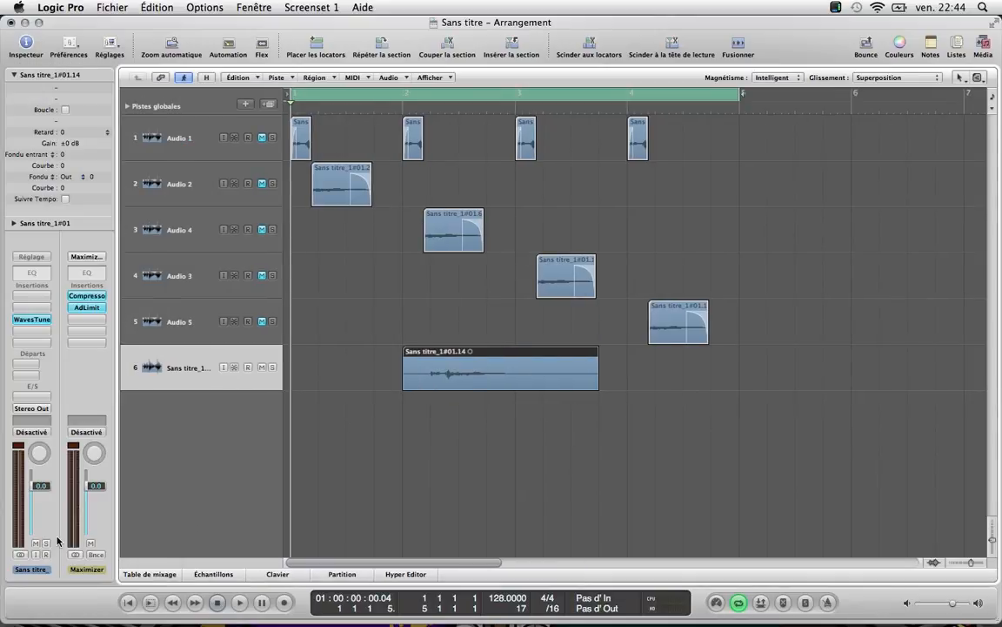
left_click(29, 322)
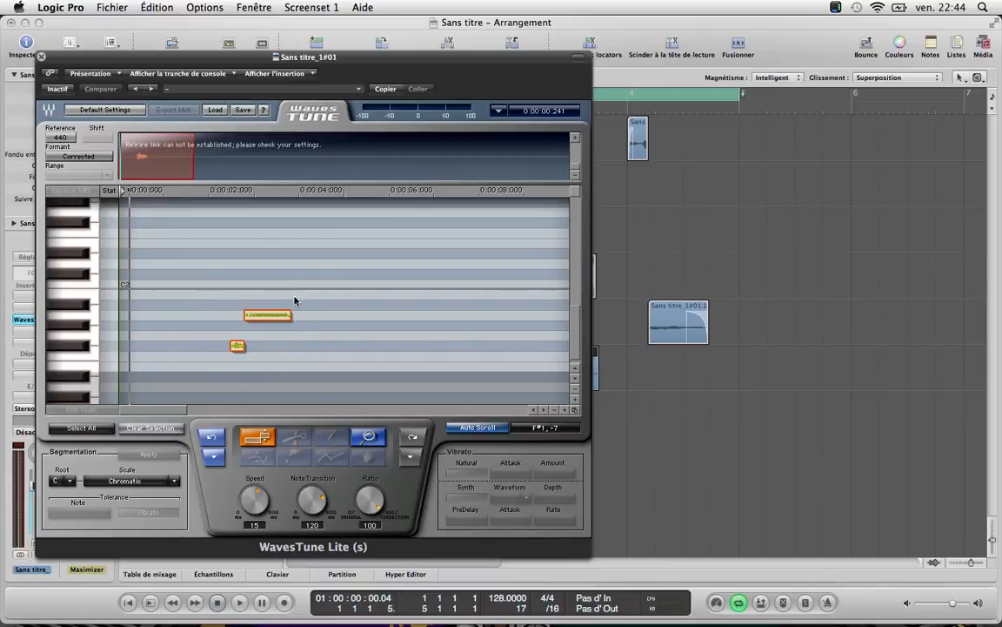
left_click_drag(49, 60, 207, 58)
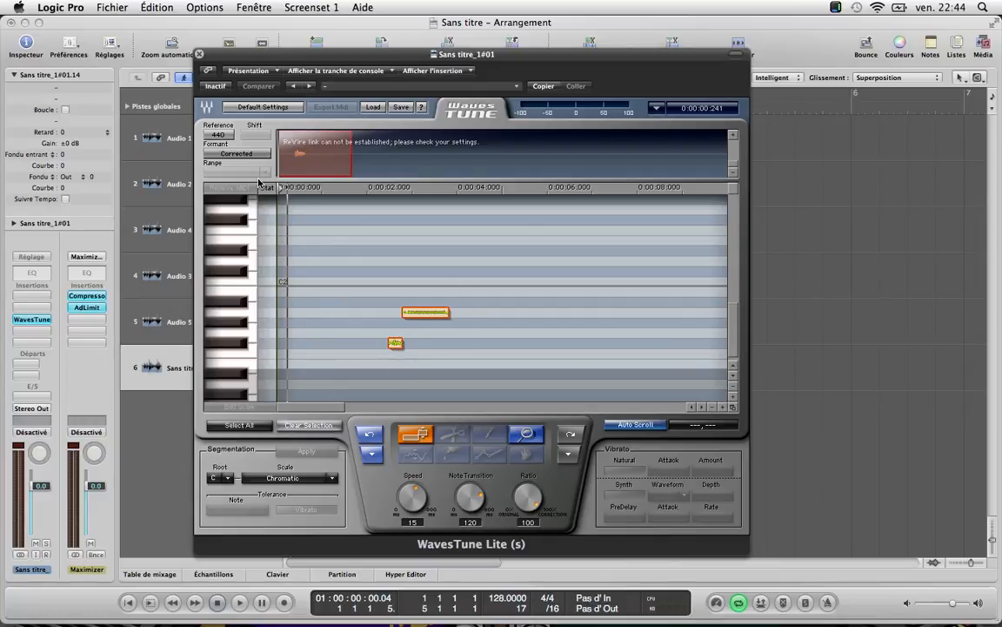
left_click(199, 56)
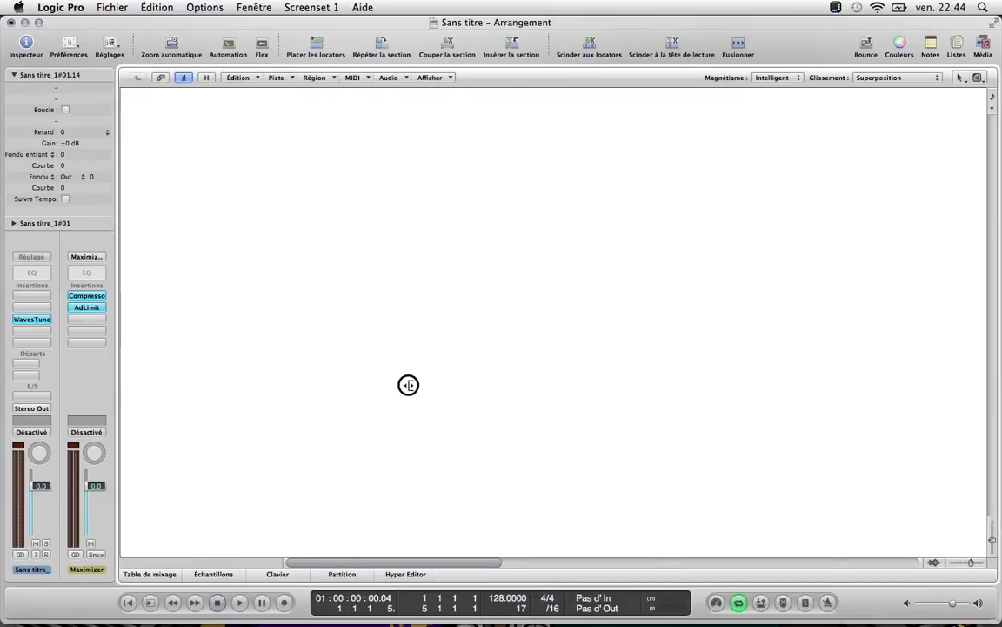
mouse_move(404, 384)
left_mouse_down()
mouse_move(432, 389)
mouse_move(404, 387)
left_mouse_up()
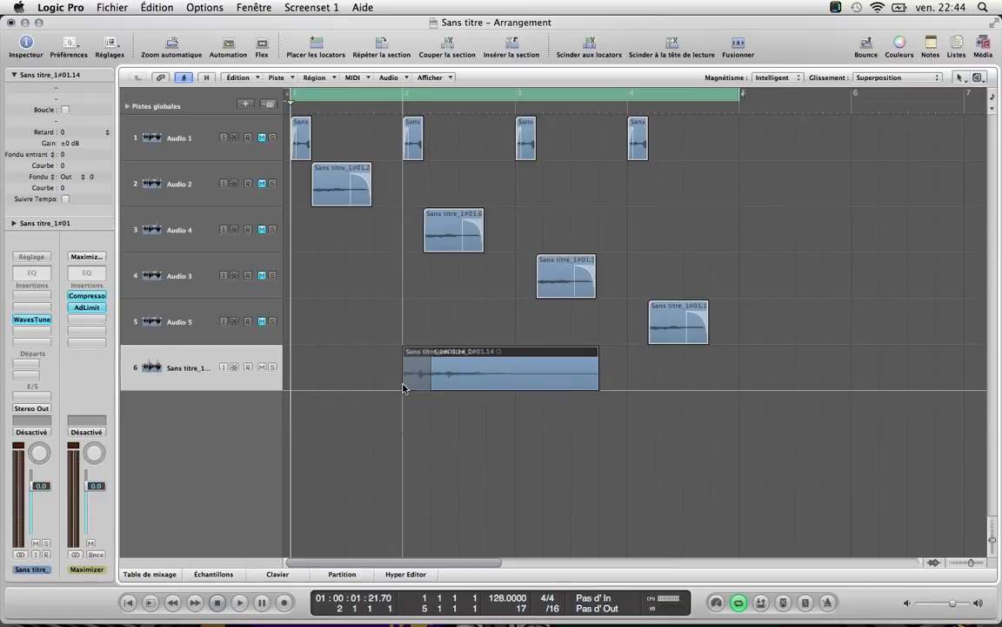
Hide the freeze control (Bloquer) from the track headers
right_click(232, 372)
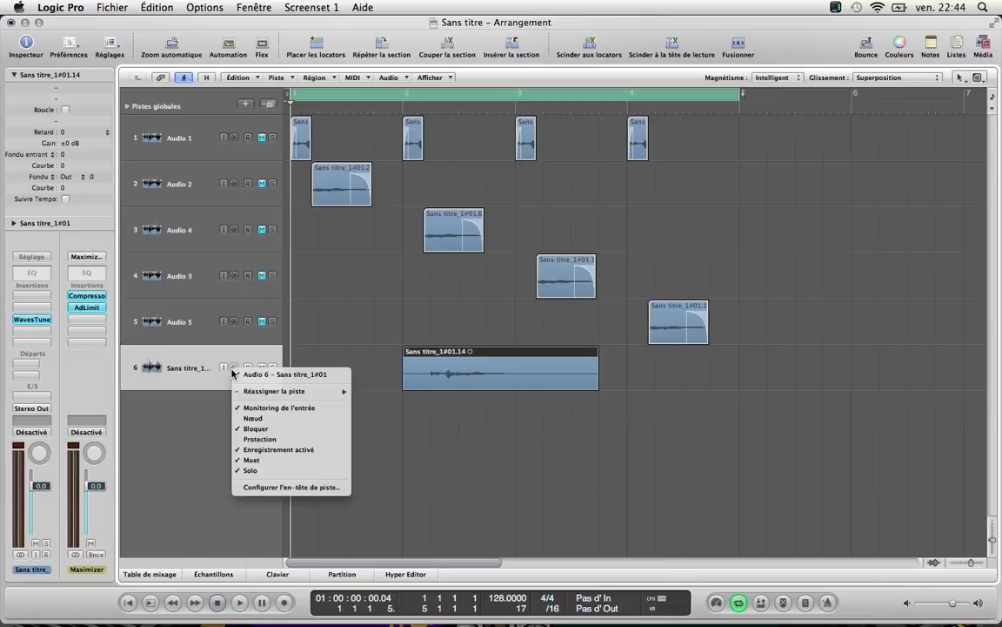
left_click(247, 431)
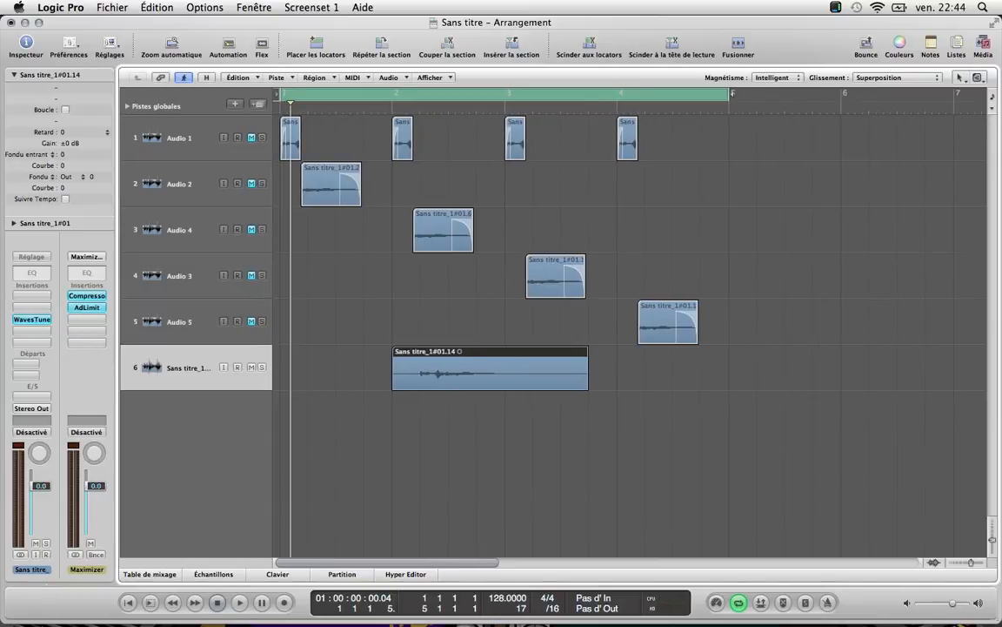
Create one new audio track in Stéréo format with its input set to Pas d'entrée
left_click(234, 104)
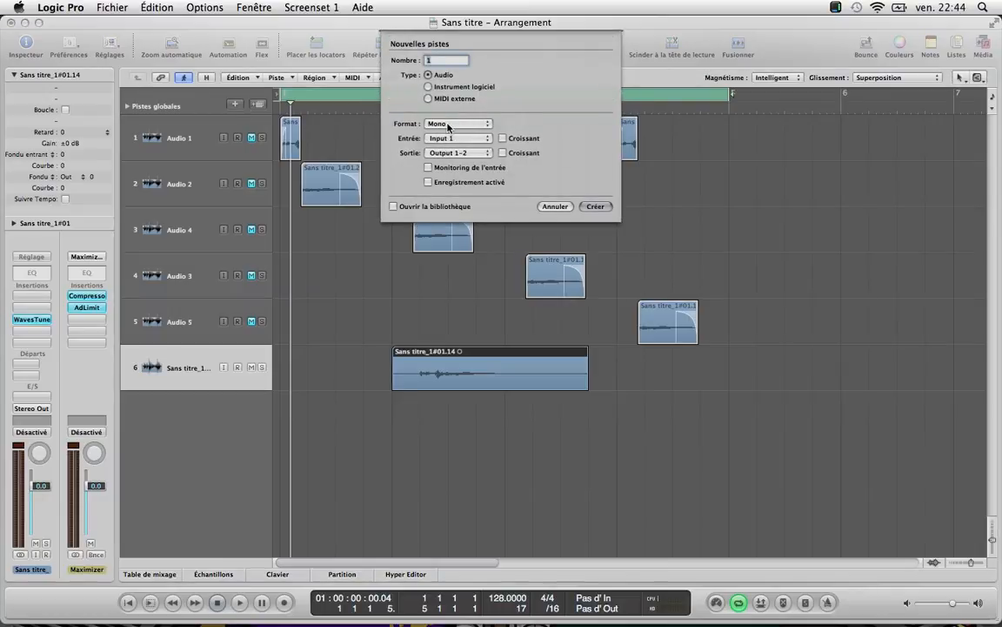
left_click(440, 124)
left_click(439, 135)
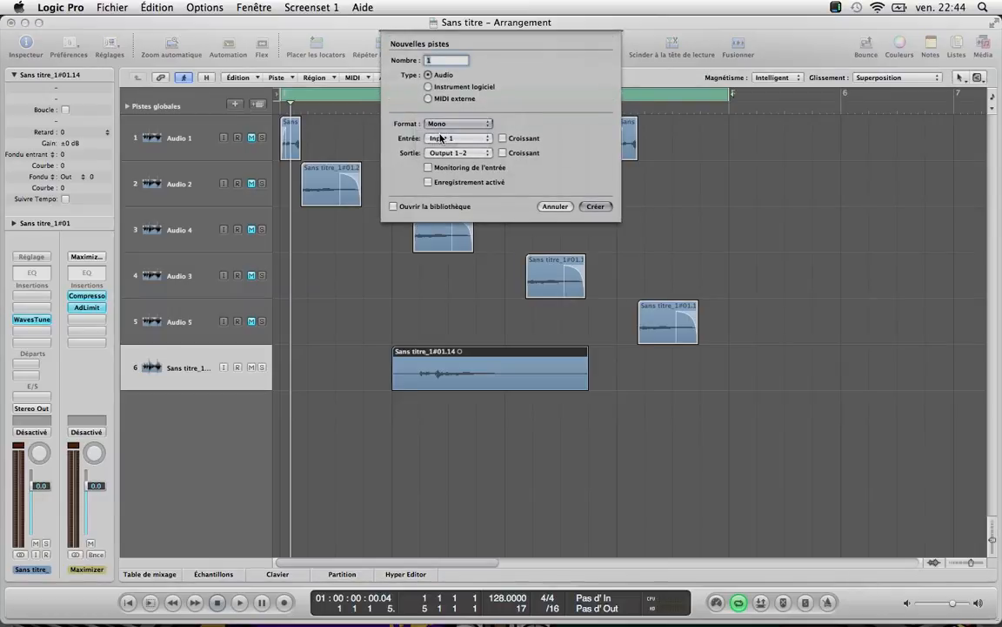
left_click(452, 140)
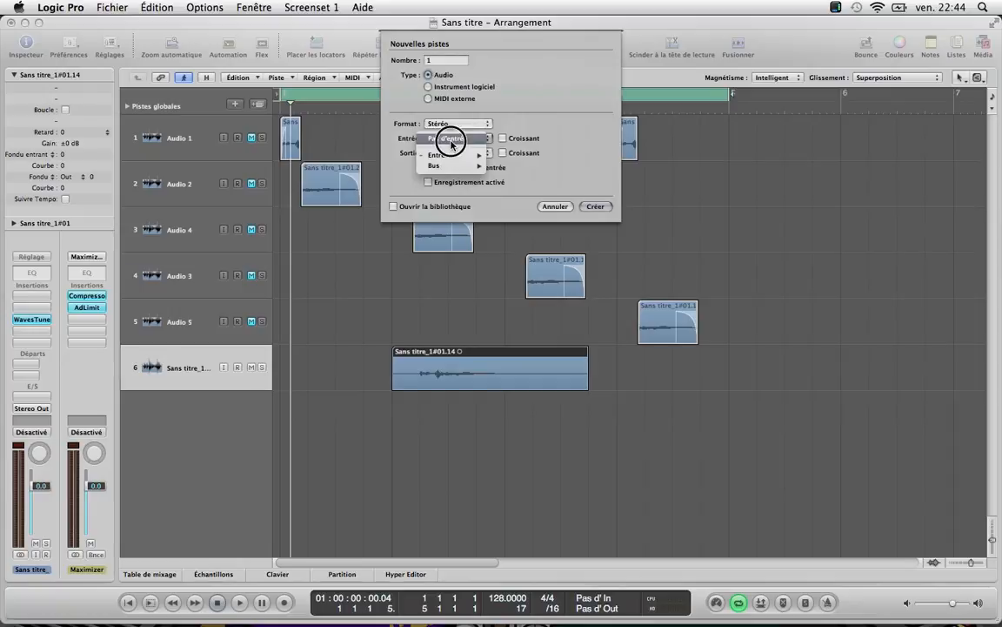
left_click(453, 141)
left_click(597, 208)
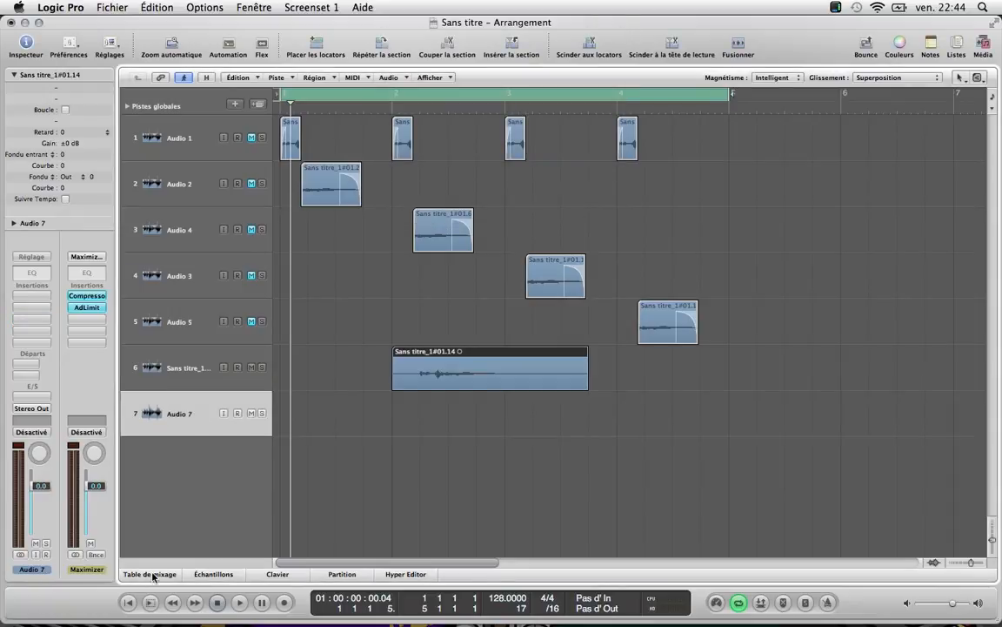
Show the mixer and bypass the CLA Vocals insert on the first five audio tracks
key("i")
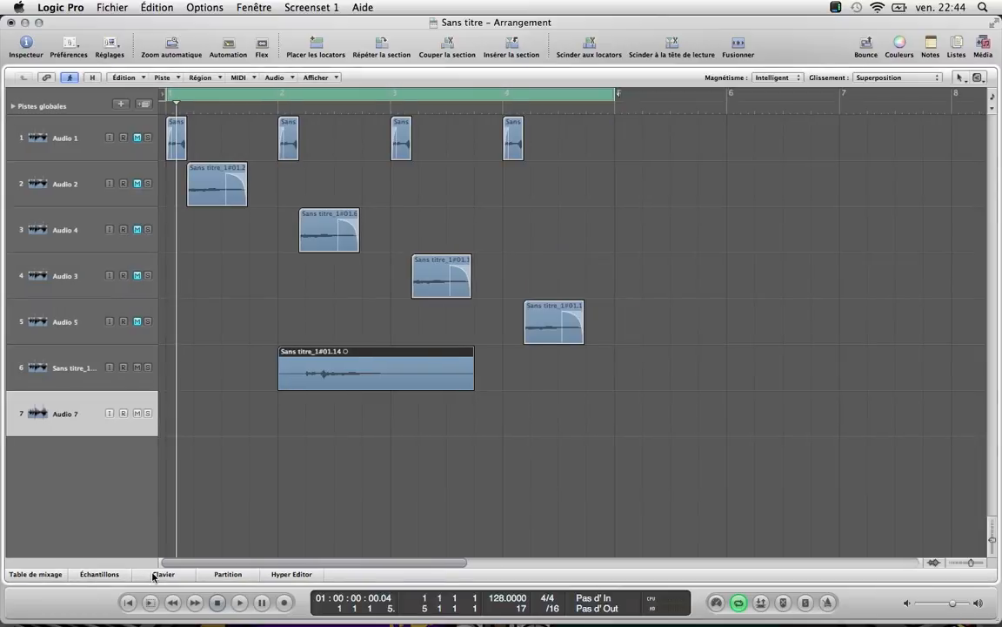
key("x")
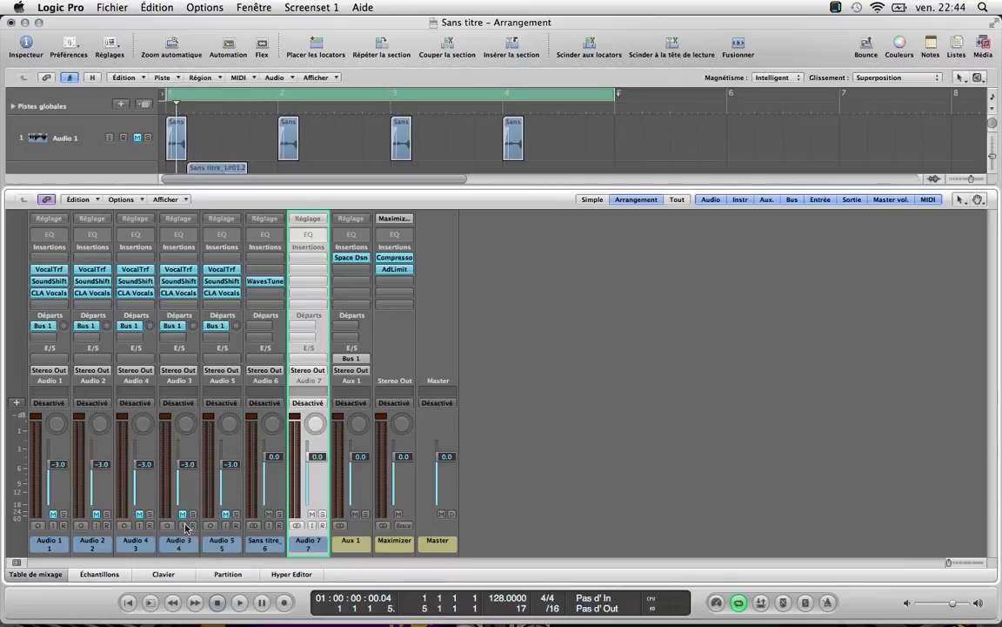
left_click(45, 293, "alt")
left_click(84, 293, "alt")
left_click(126, 293, "alt")
left_click(174, 294, "alt")
left_click(213, 292, "alt")
Bypass the SoundShift insert on the first five audio tracks
left_click(210, 281, "alt")
left_click(174, 281, "alt")
left_click(131, 281, "alt")
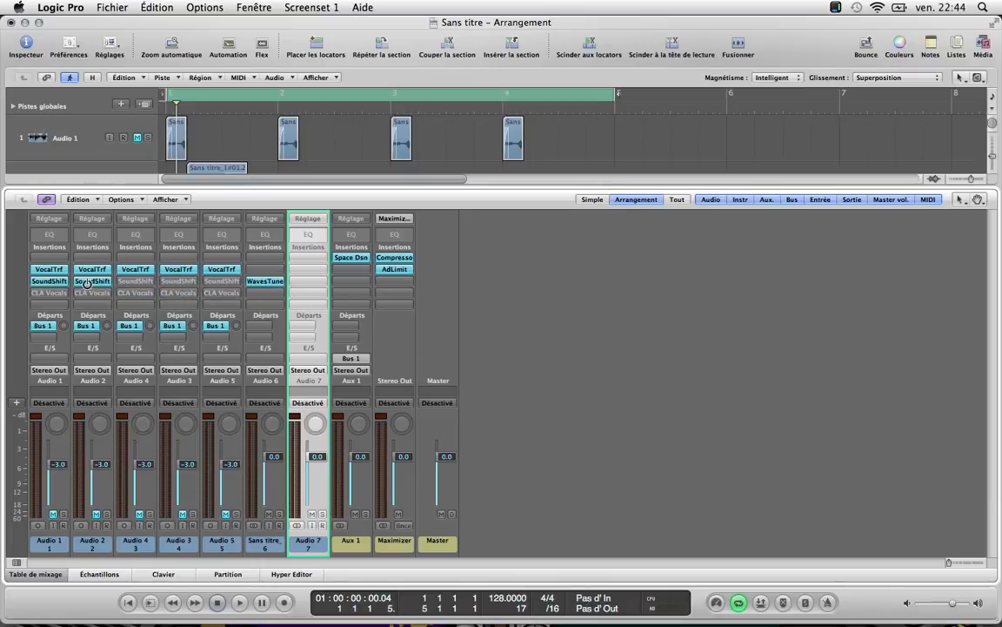
left_click(50, 257)
mouse_move(52, 272)
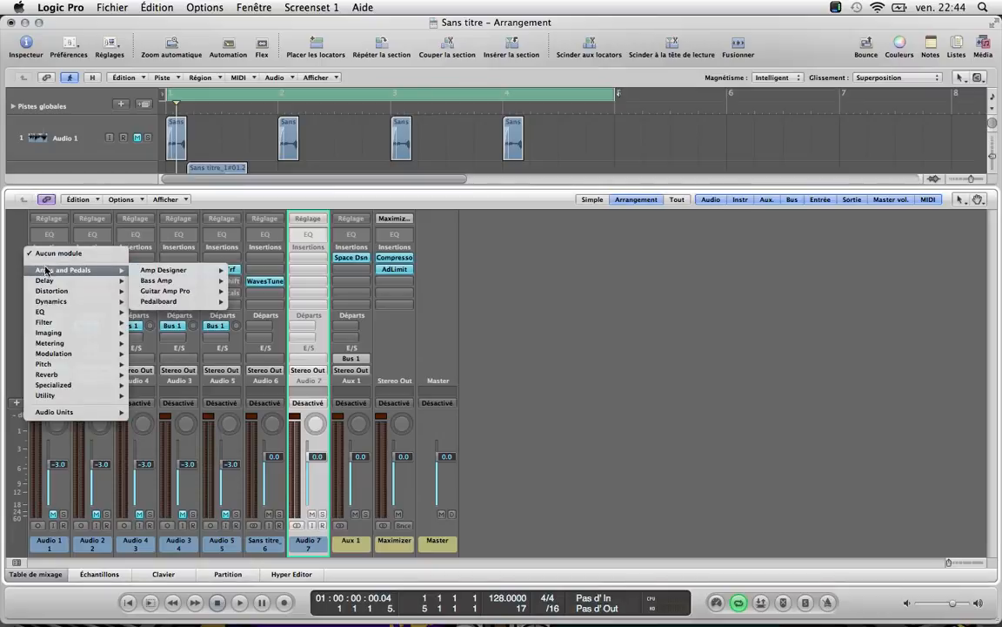
left_click(2, 263)
Bypass the VocalTrf insert on the first five audio tracks
left_click(50, 269, "alt")
left_click(92, 269, "alt")
left_click(136, 269, "alt")
left_click(193, 269, "alt")
left_click(222, 269, "alt")
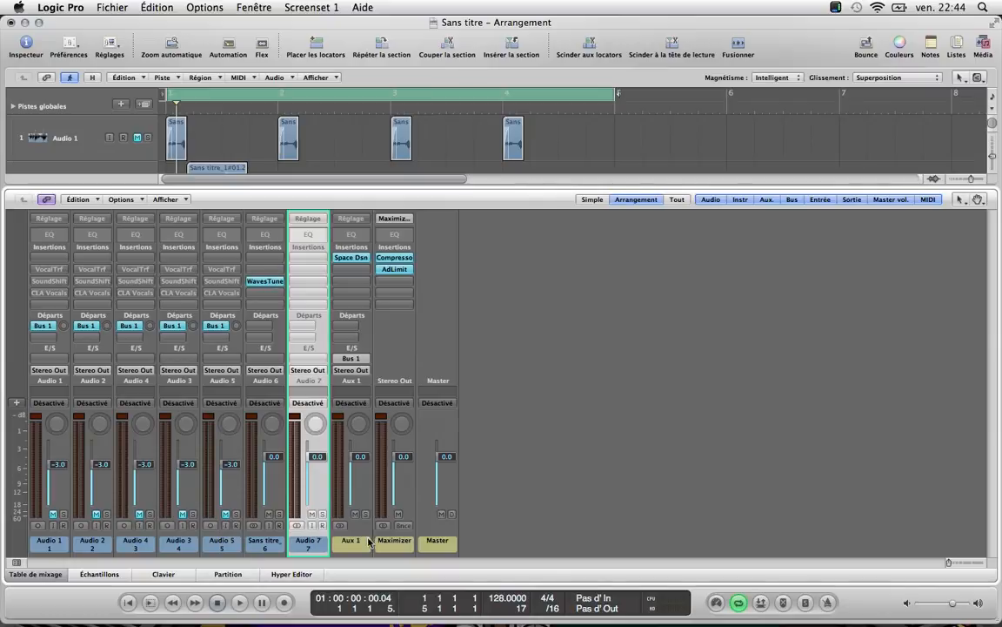
Route the output of the Audio 6 channel carrying WavesTune to Bus 2
left_click(296, 526)
left_click(267, 371)
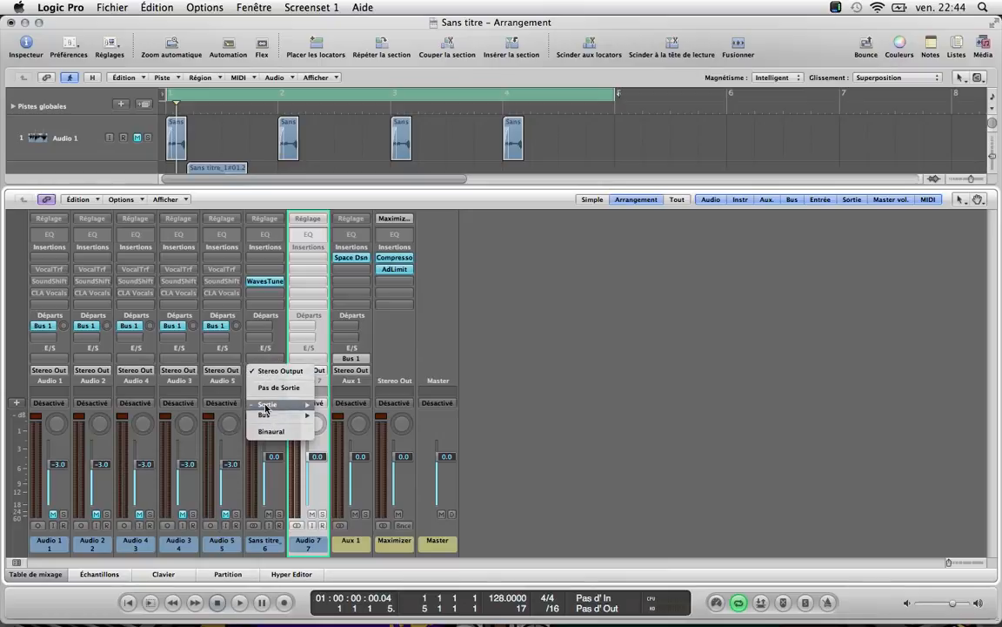
mouse_move(266, 408)
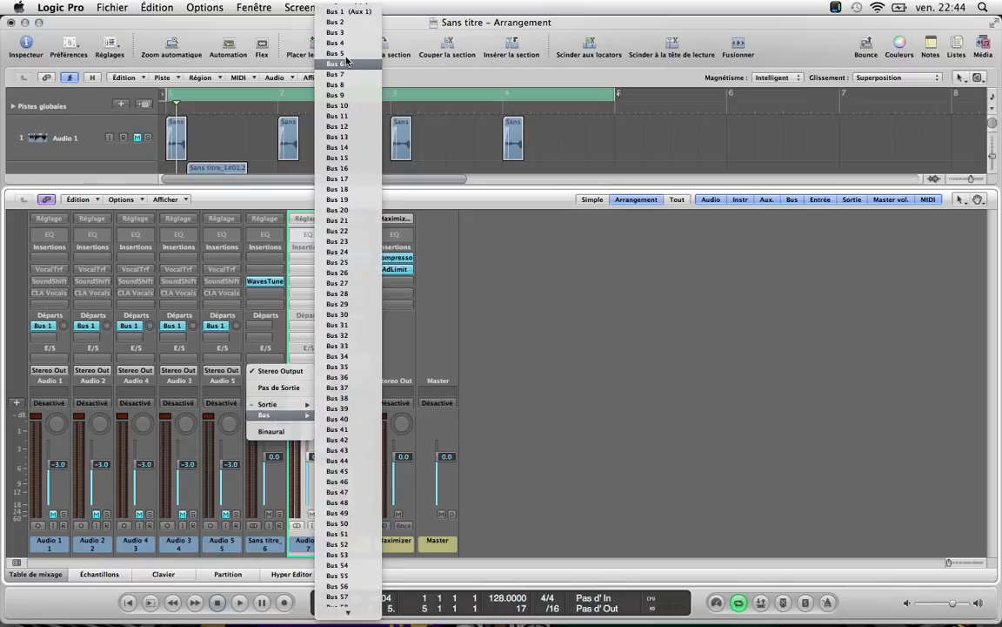
left_click(347, 14)
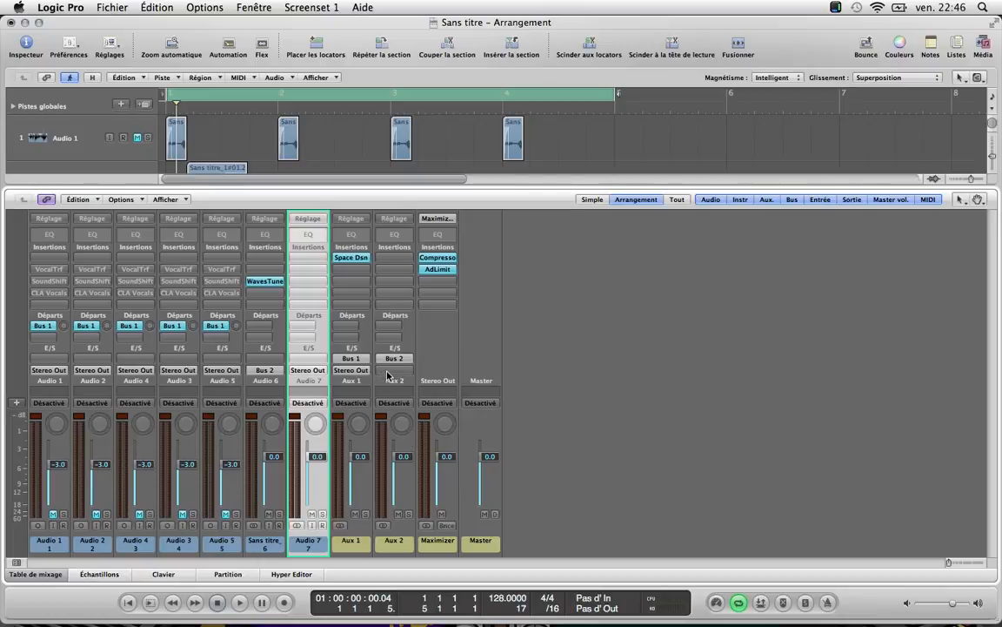
Set the input of the Audio 7 channel to Bus 2
left_click(310, 360)
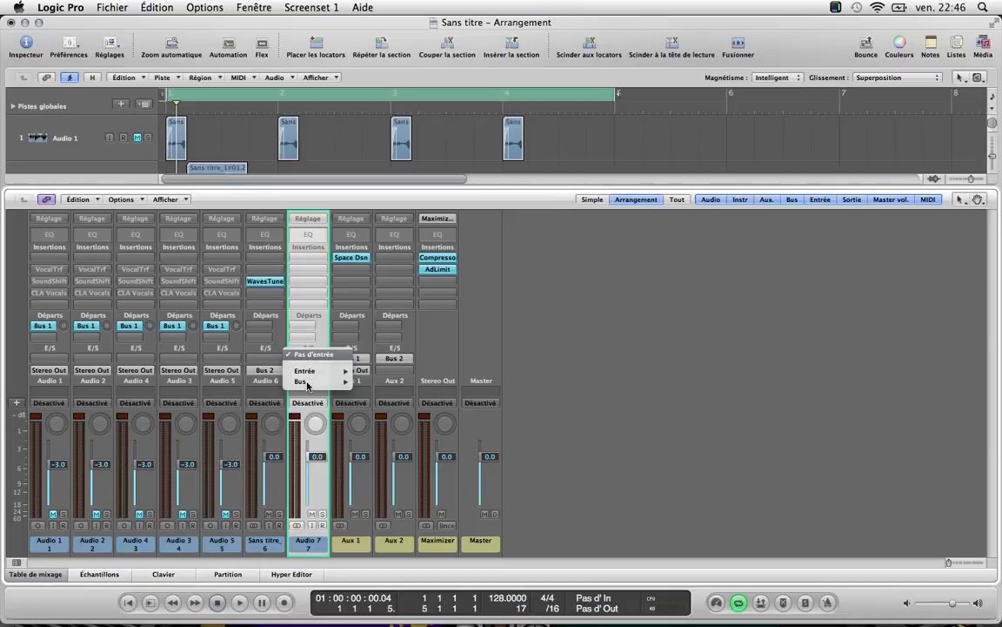
mouse_move(309, 382)
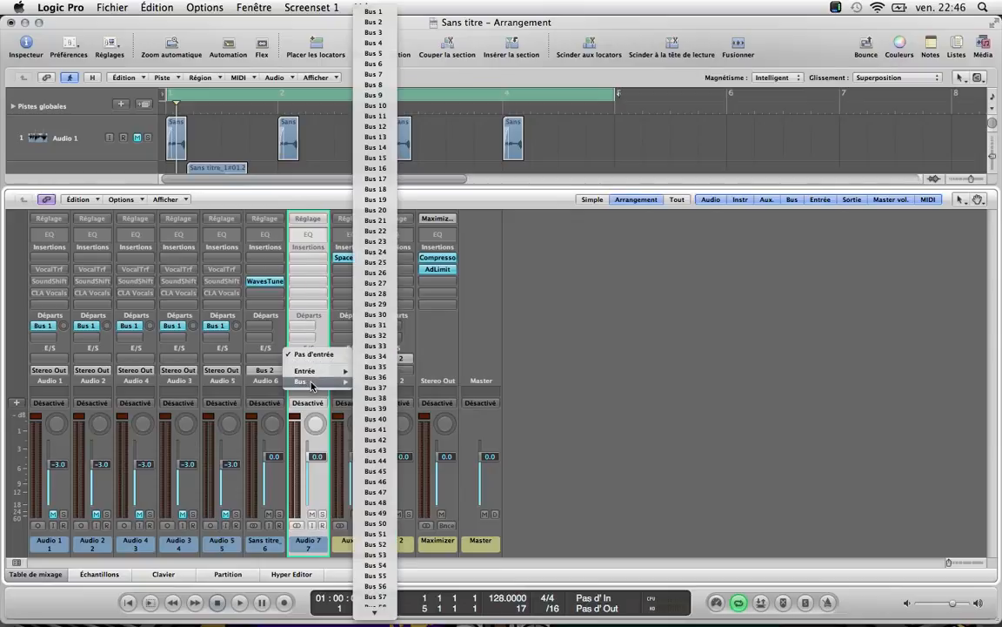
left_click(380, 28)
Arm Audio 7 and record the bused vocal from the project start until just past the end of the region on track 6
left_click(47, 573)
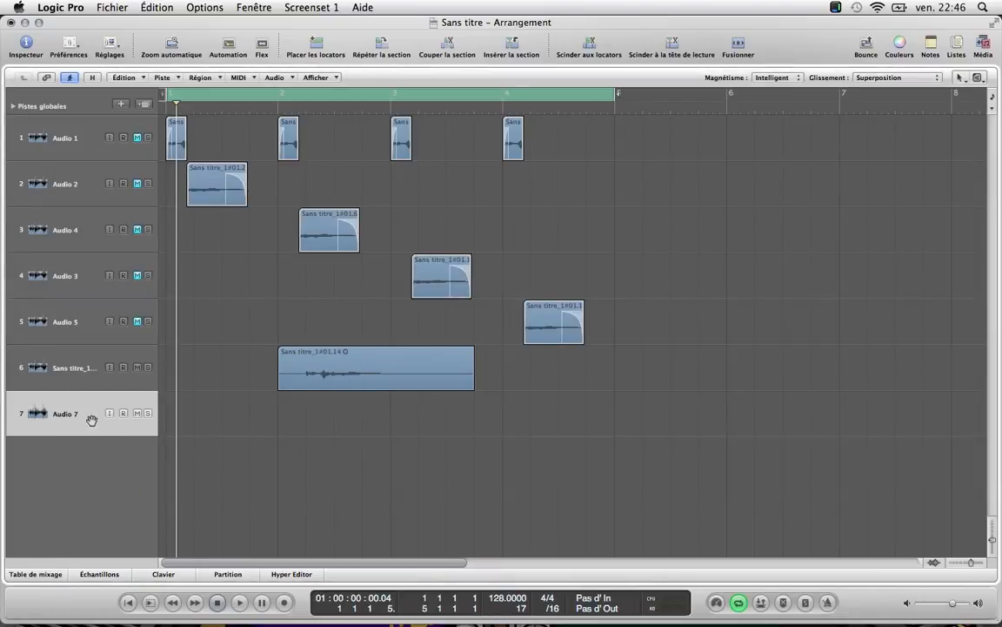
left_click(124, 413)
left_click(217, 601)
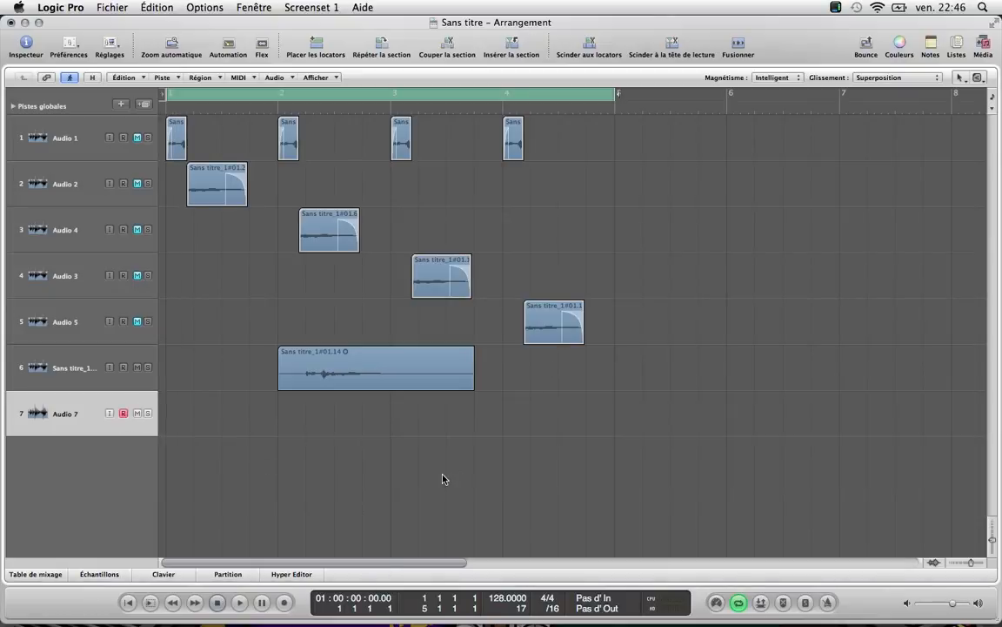
key("r")
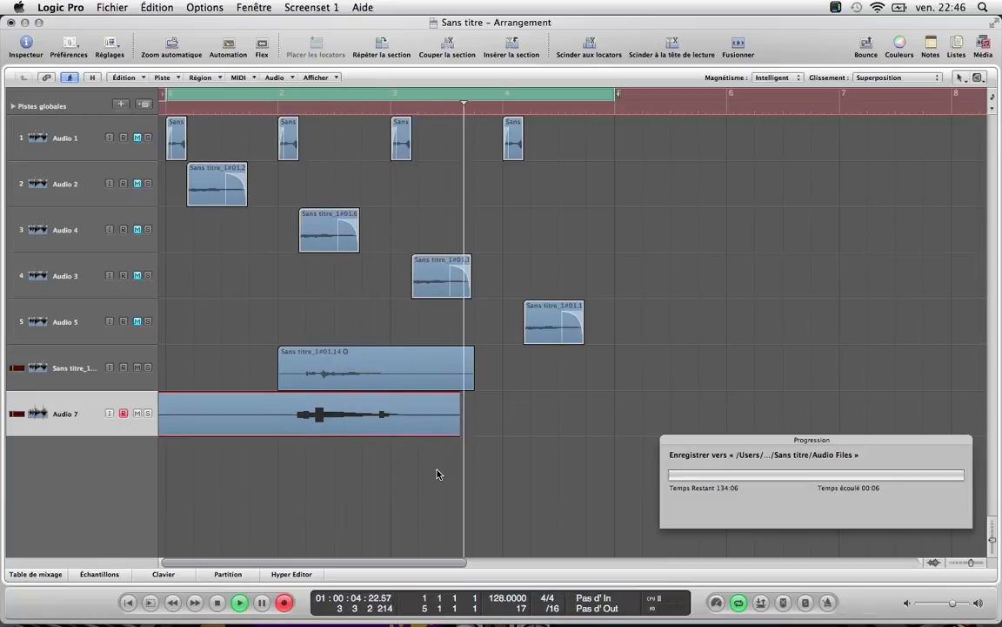
key("space")
Delete the original WavesTune track above Audio 7 together with its region
left_click(90, 375)
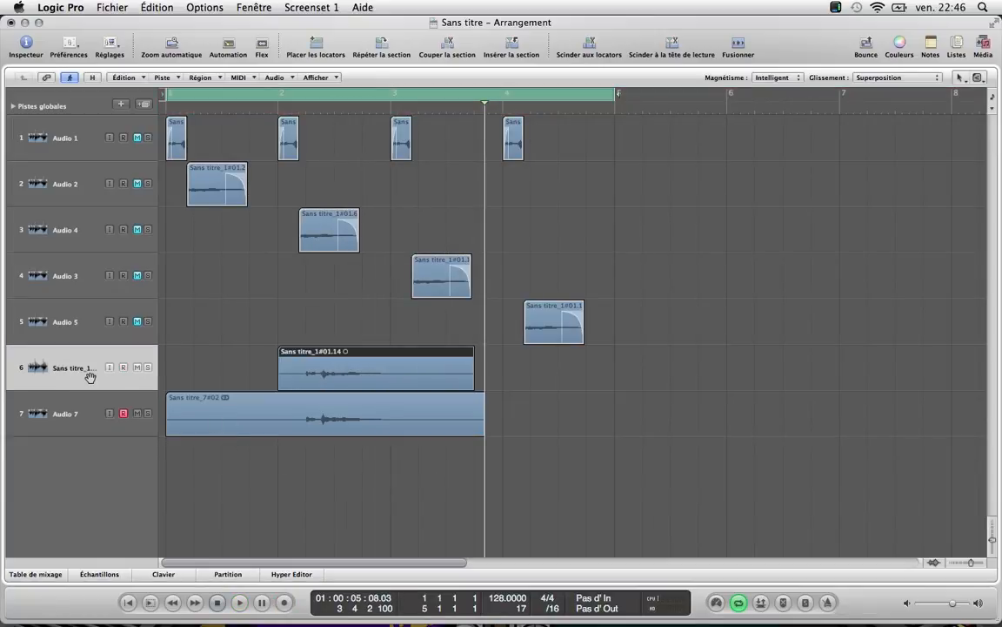
key("Delete")
key("Delete")
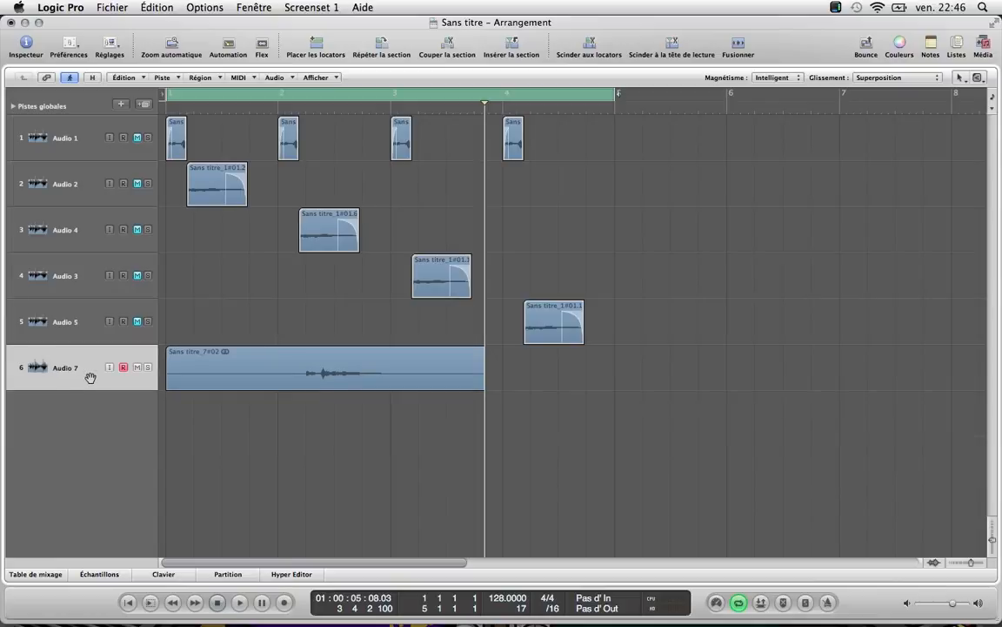
Disarm recording on Audio 7 and set its channel input to Pas d'entrée
left_click(124, 369)
left_click(50, 576)
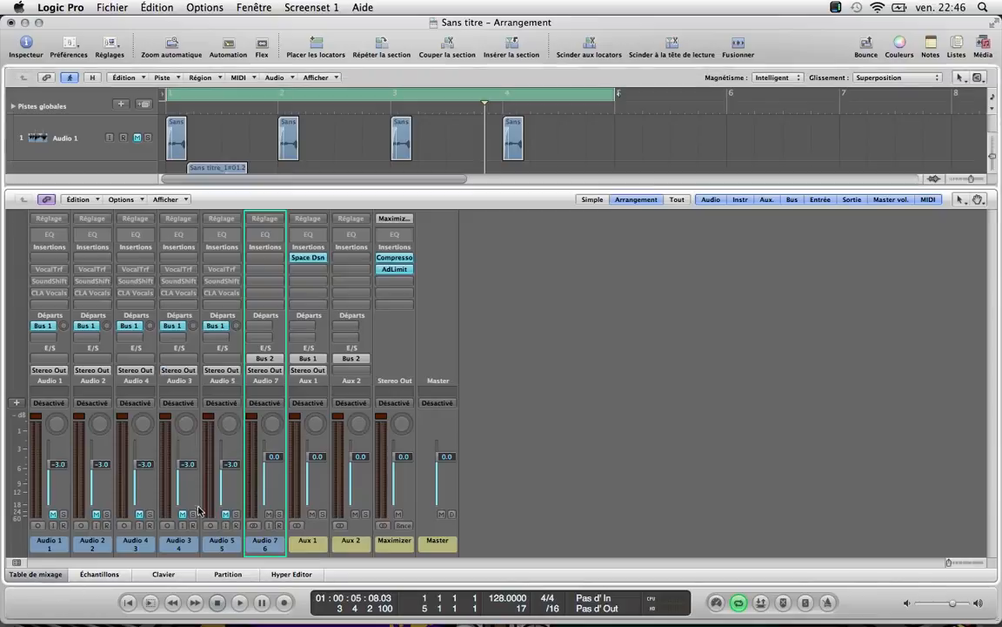
left_click(261, 360)
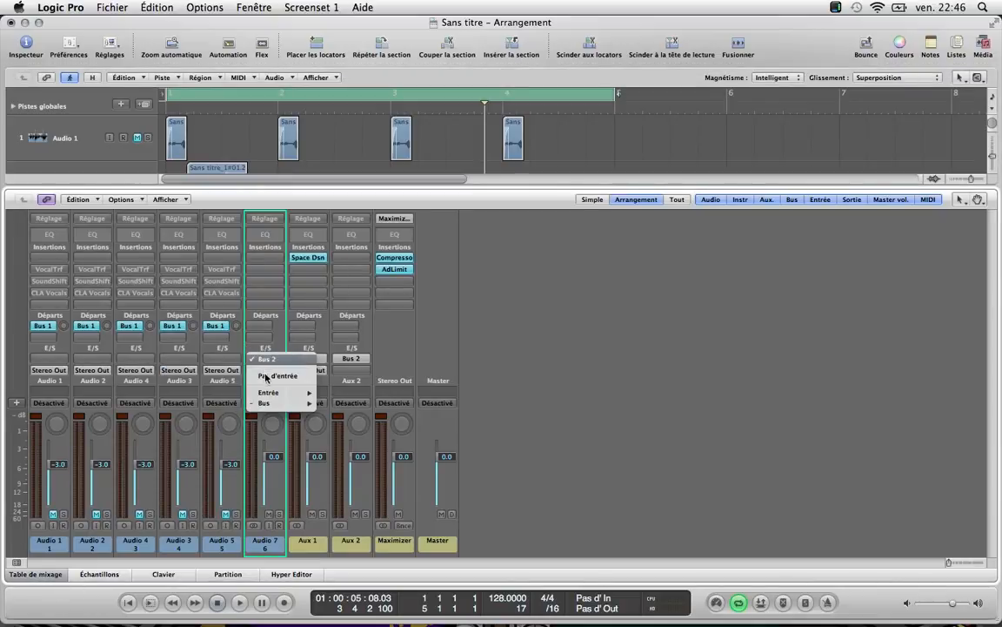
left_click(267, 377)
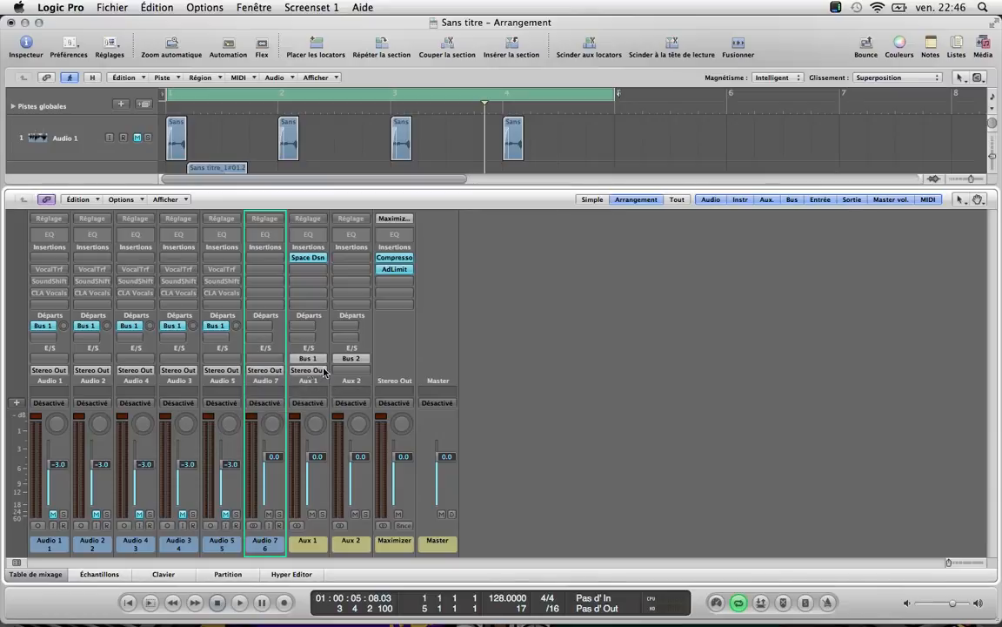
Delete the Aux 2 channel from the mixer
left_click(352, 541)
key("Delete")
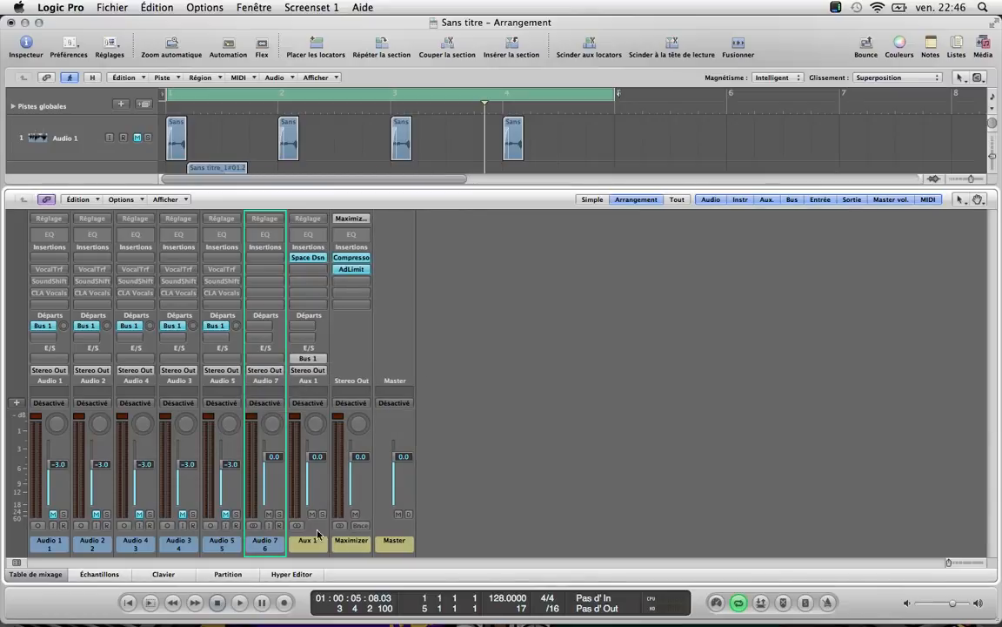
Trim the silence from the start and end of the Audio 7 region and move it to bar 1
left_click(33, 573)
double_click(61, 368)
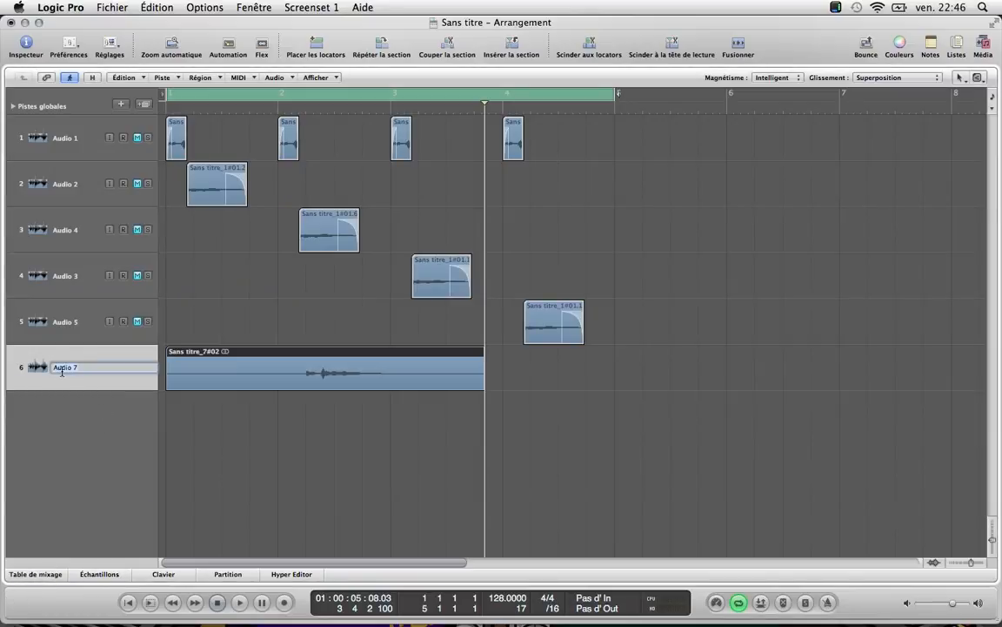
left_click(81, 406)
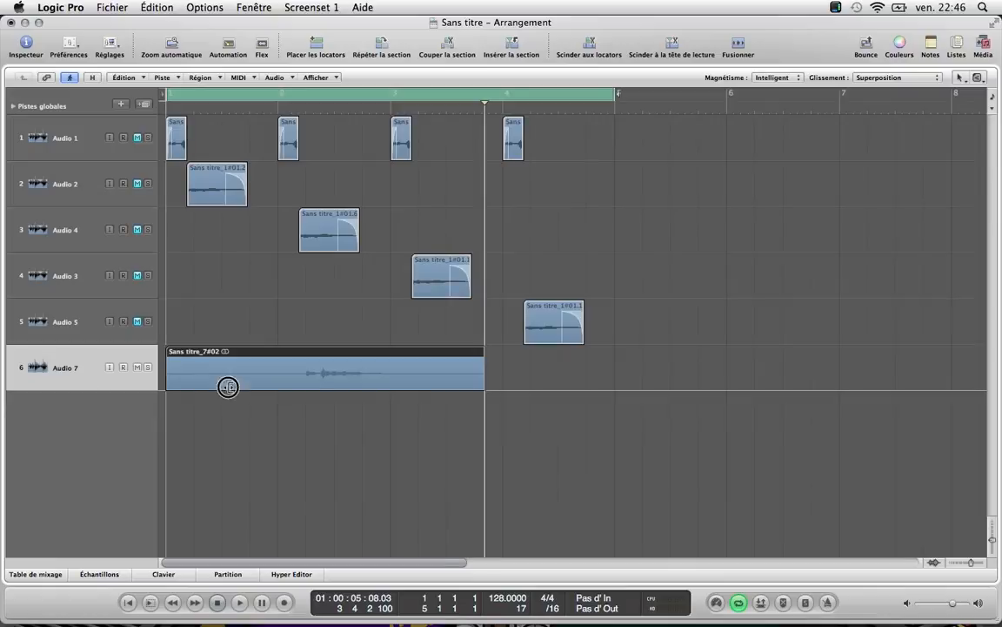
left_click_drag(228, 387, 306, 385)
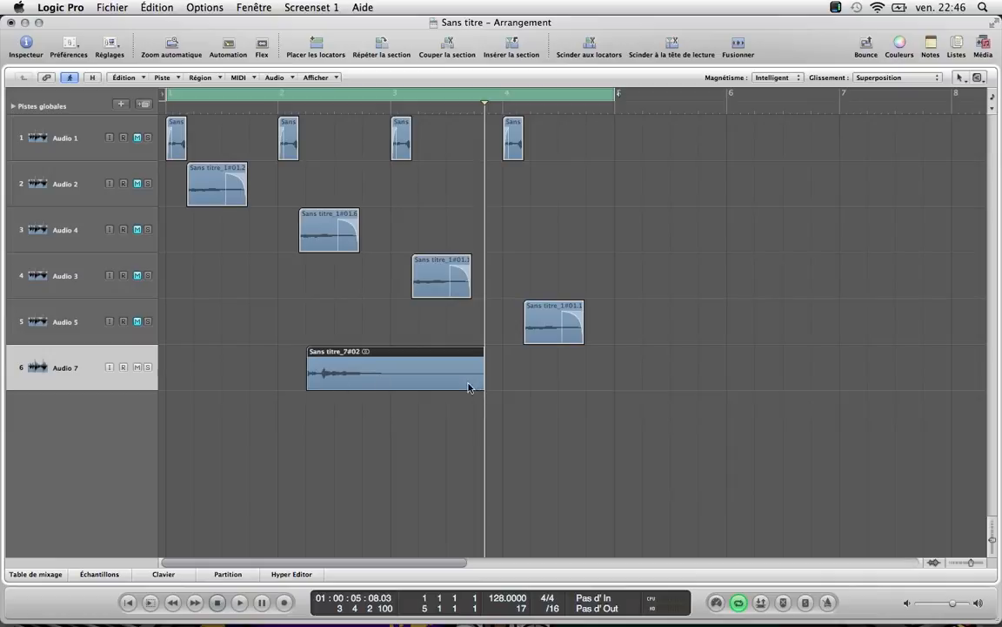
left_click_drag(414, 369, 247, 401)
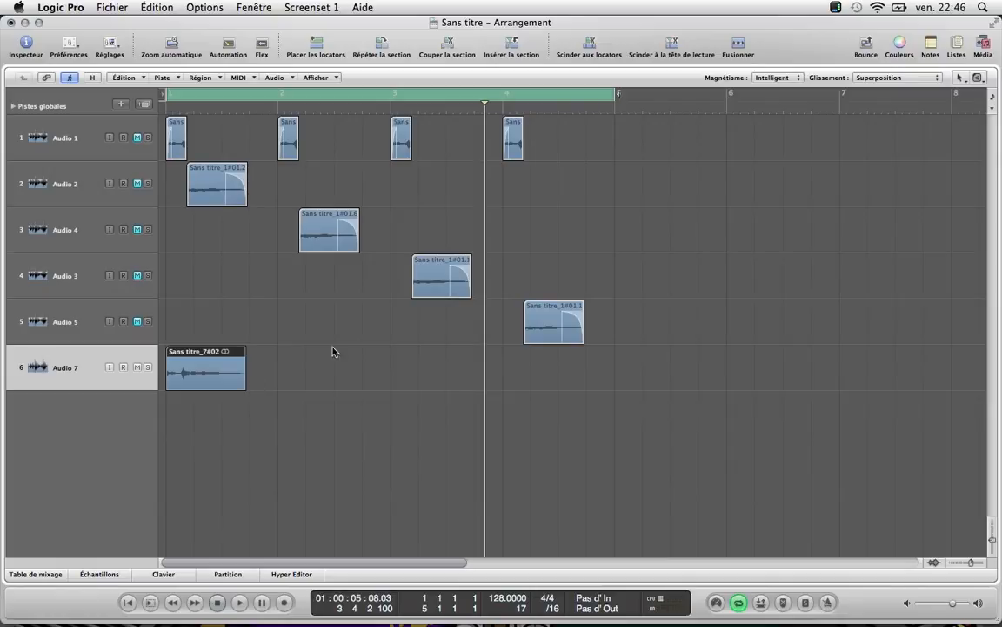
Add a short fade-out to the end of the Audio 7 region and play it from the project start
left_click_drag(231, 364, 264, 377)
key("Return")
key("space")
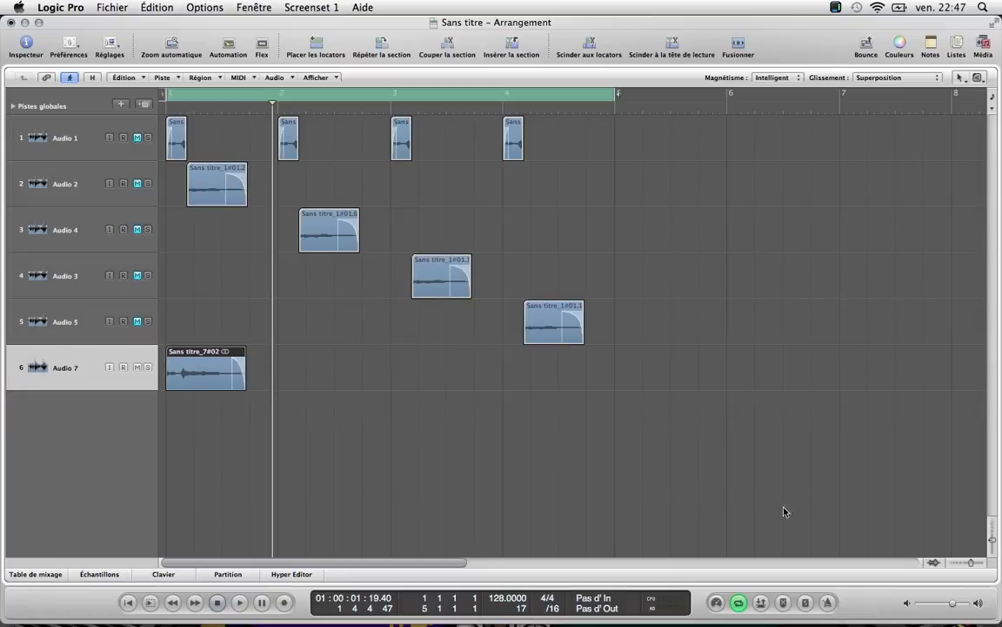
Add a very short fade-in at the start of the Audio 7 region and play it back
left_click_drag(972, 562, 984, 567)
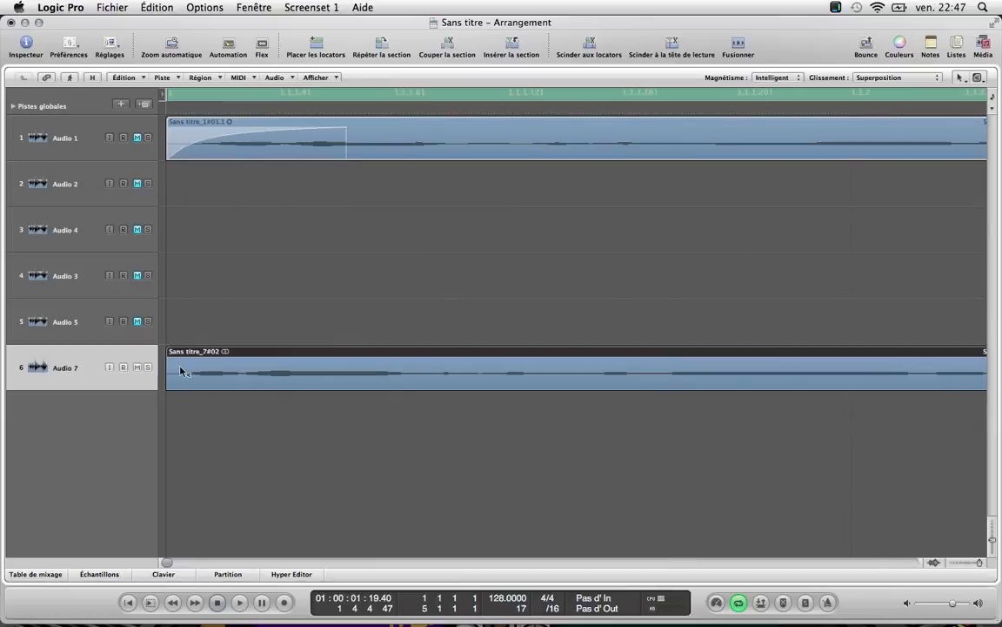
mouse_move(189, 367)
left_mouse_down()
mouse_move(149, 368)
mouse_move(257, 371)
mouse_move(175, 373)
left_mouse_up()
key("space")
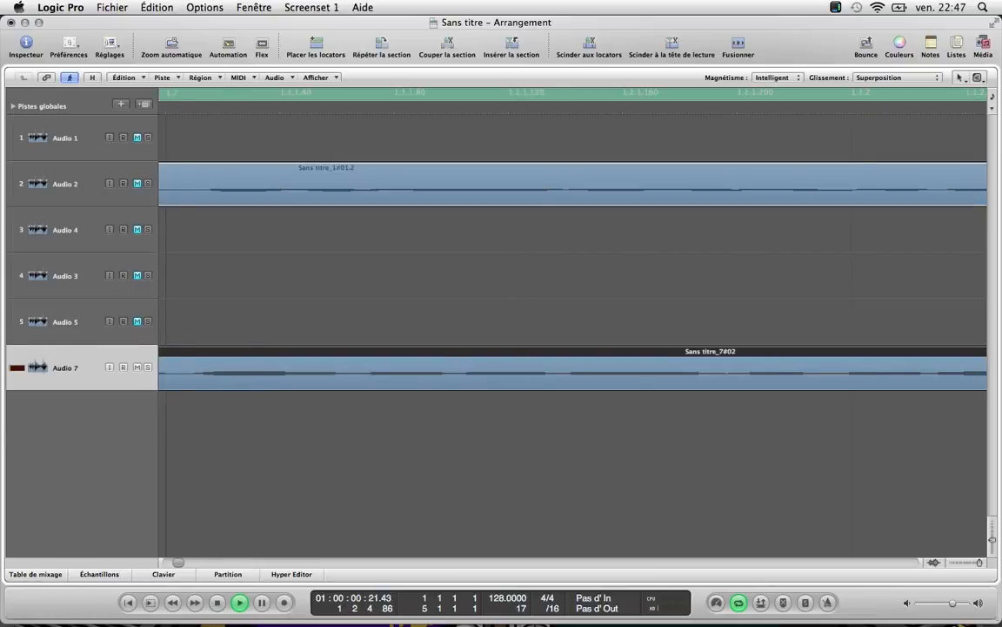
key("space")
key("space")
Split the Audio 7 region with the scissors tool (Outil Ciseaux) where the first region on Audio 1 ends
left_click(951, 564)
left_click(951, 564)
left_click(951, 564)
left_click(951, 564)
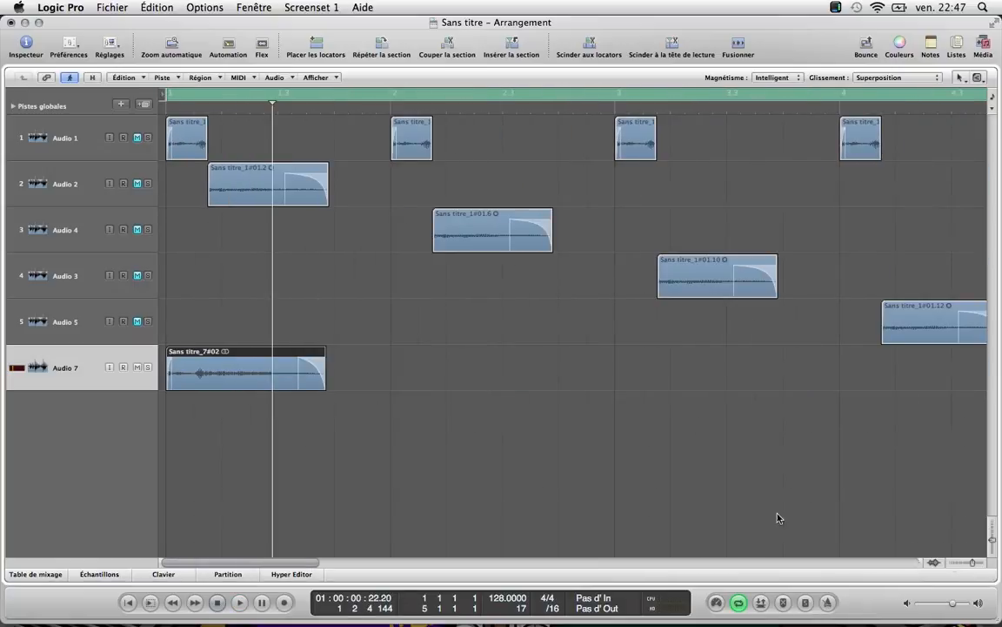
left_click(981, 564)
left_click(980, 564)
scroll(393, 381, "left", 5)
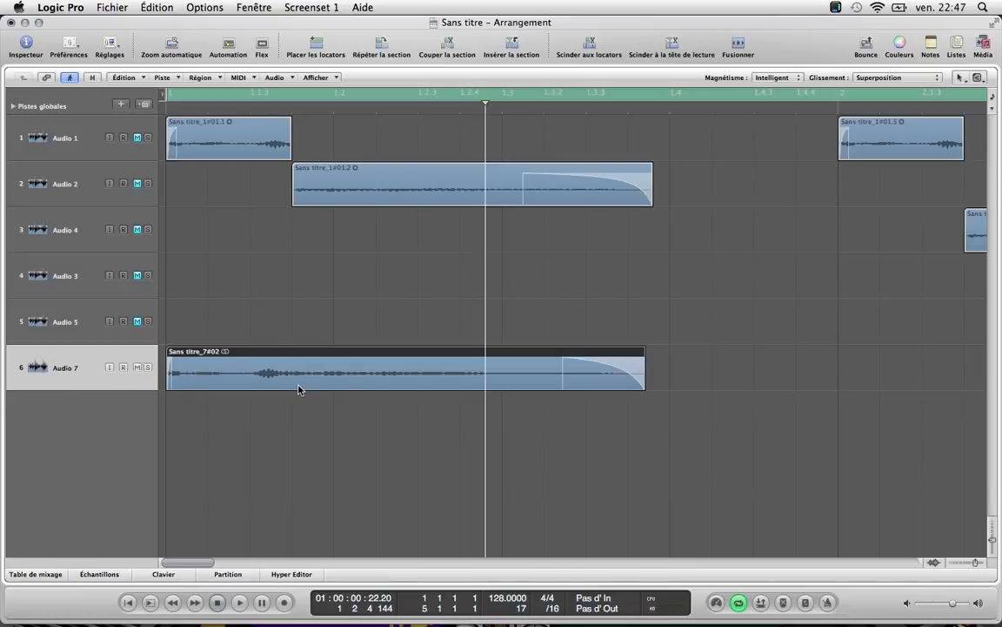
left_click(978, 79)
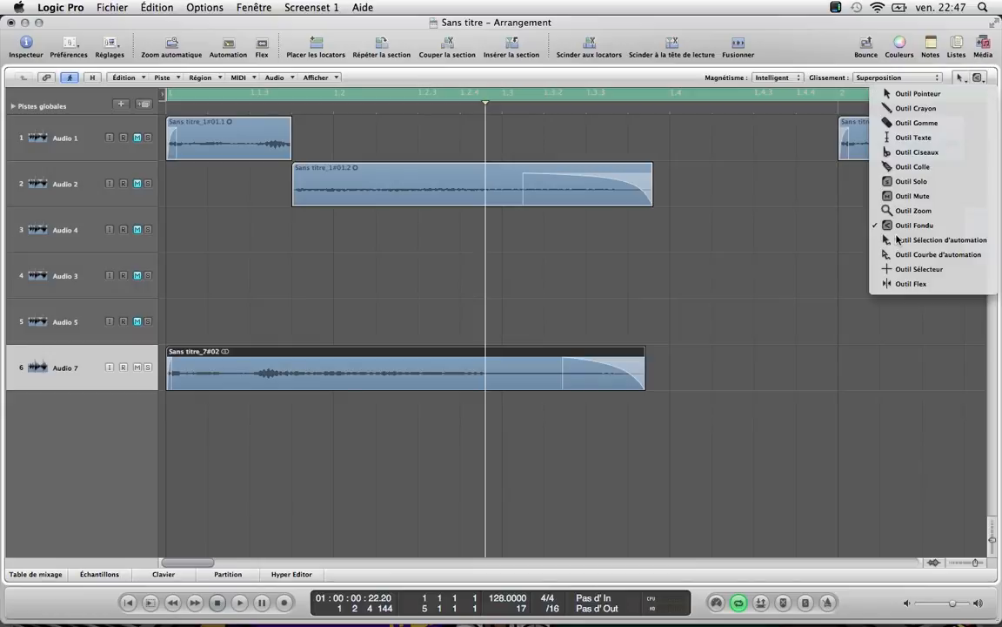
left_click(898, 151)
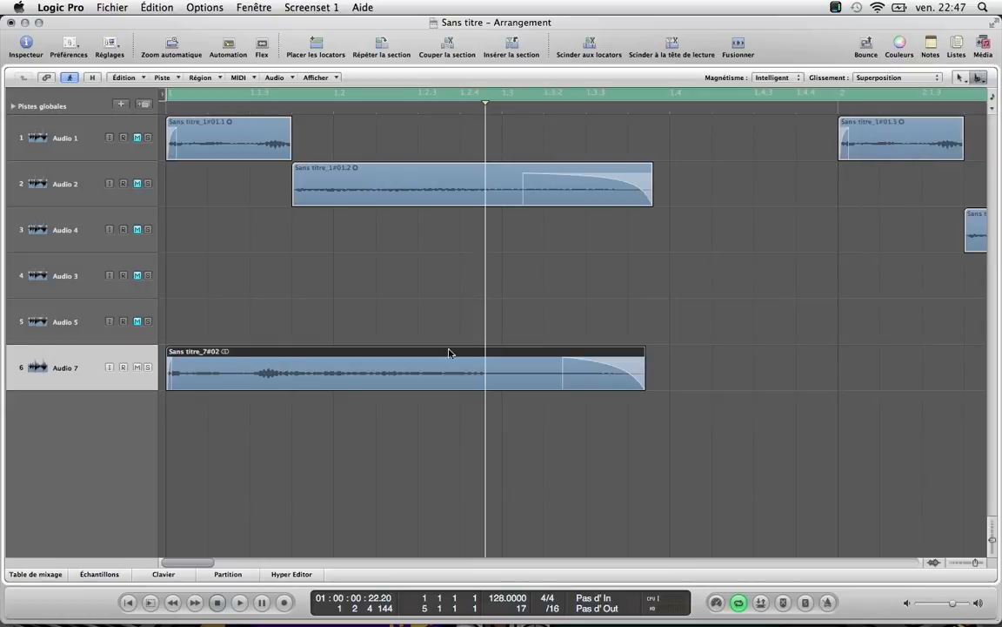
left_click(291, 377)
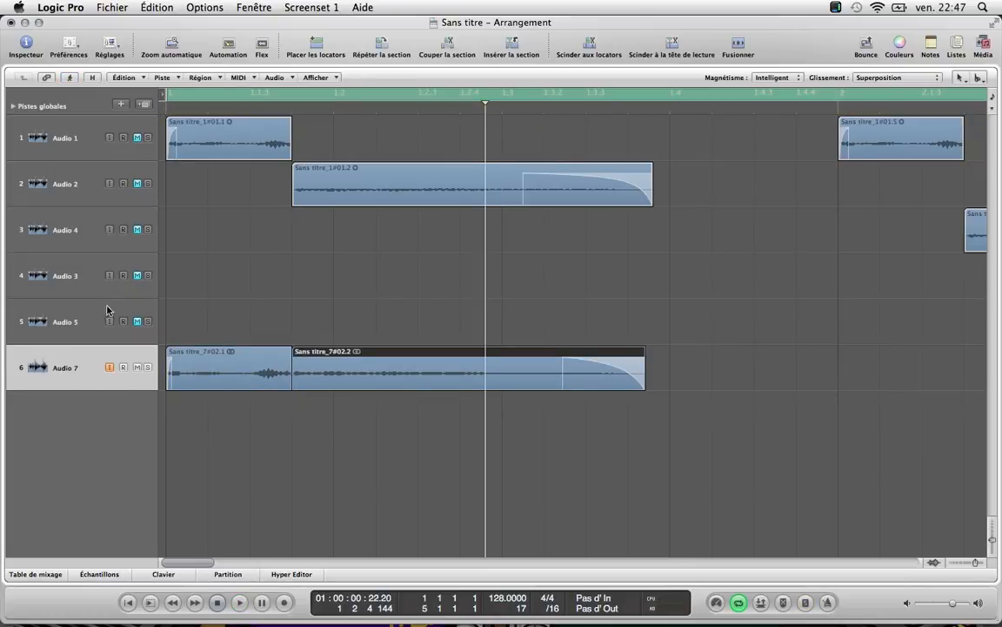
Create a duplicate of the Audio 7 track below it and move the second part of the split region onto it
left_click(89, 366)
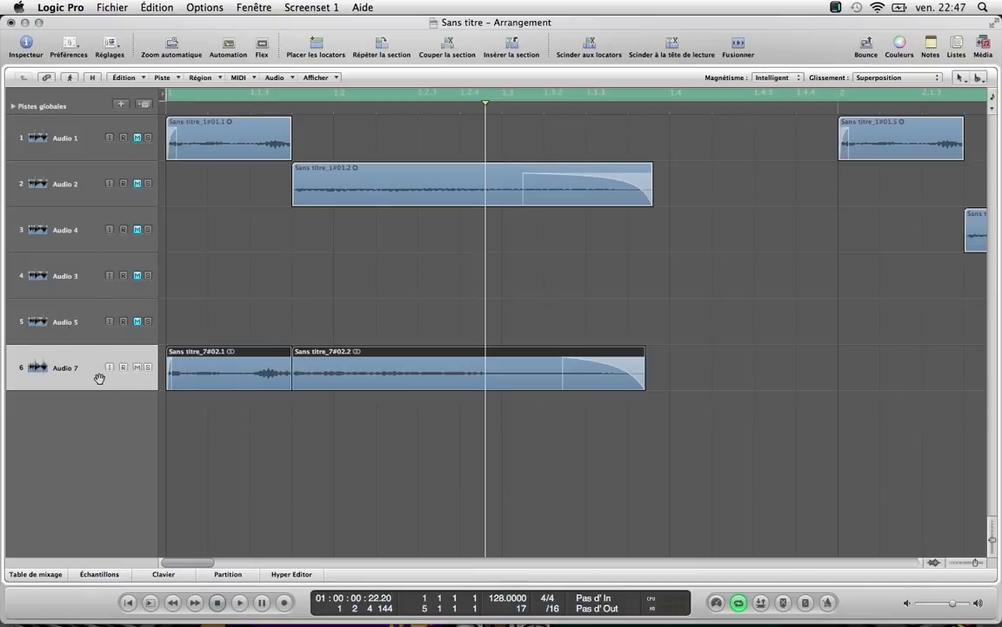
key("super+d")
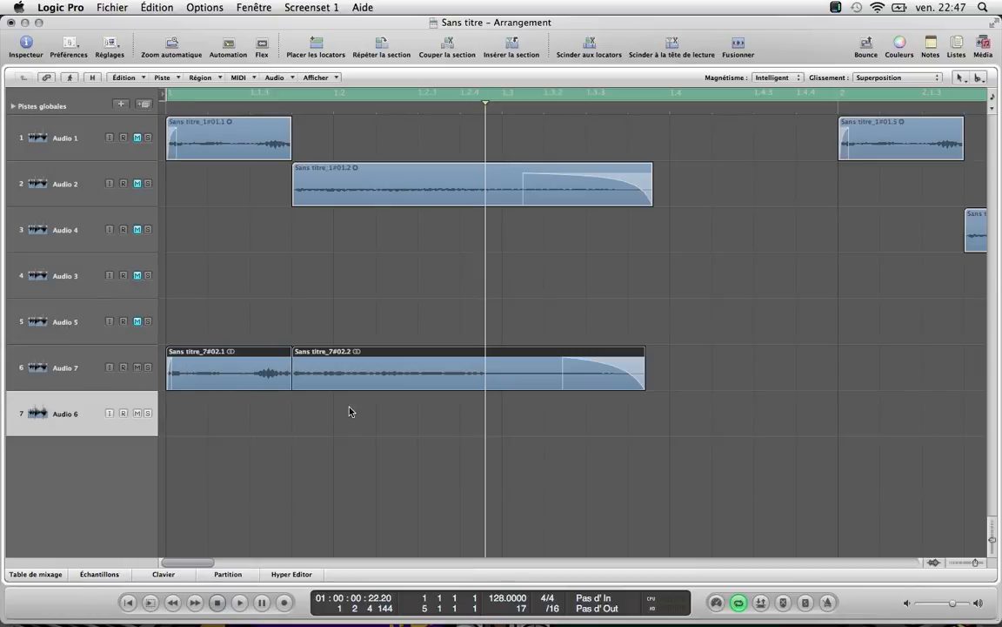
left_click_drag(327, 388, 321, 428)
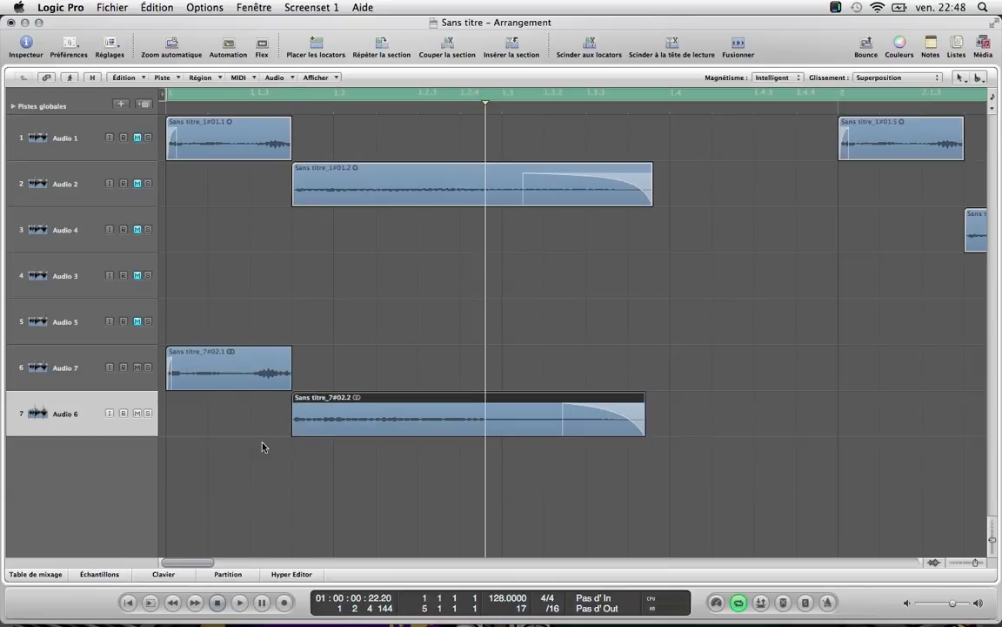
left_click(78, 369)
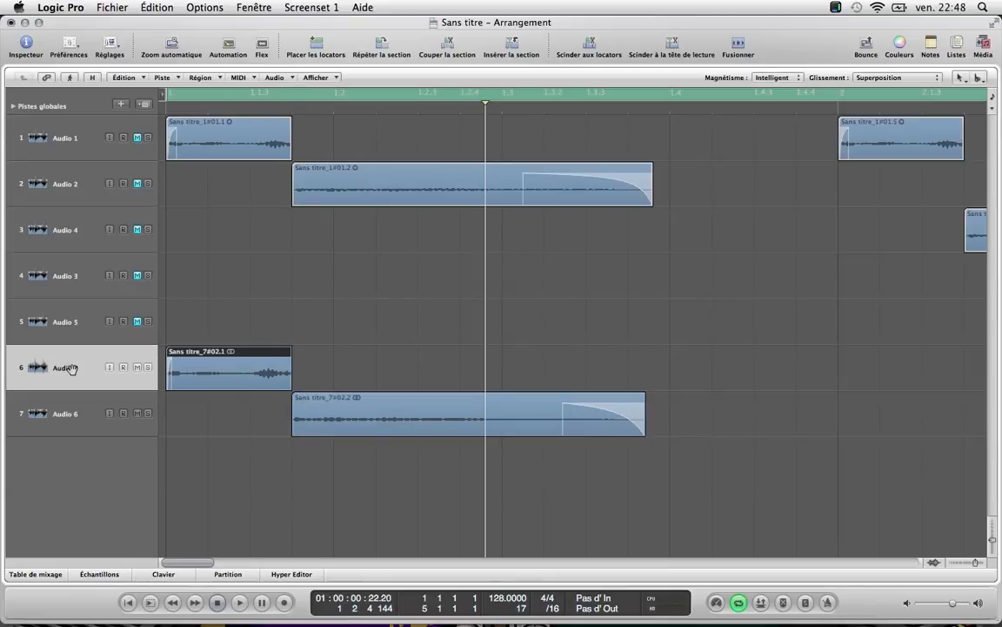
left_click(36, 574)
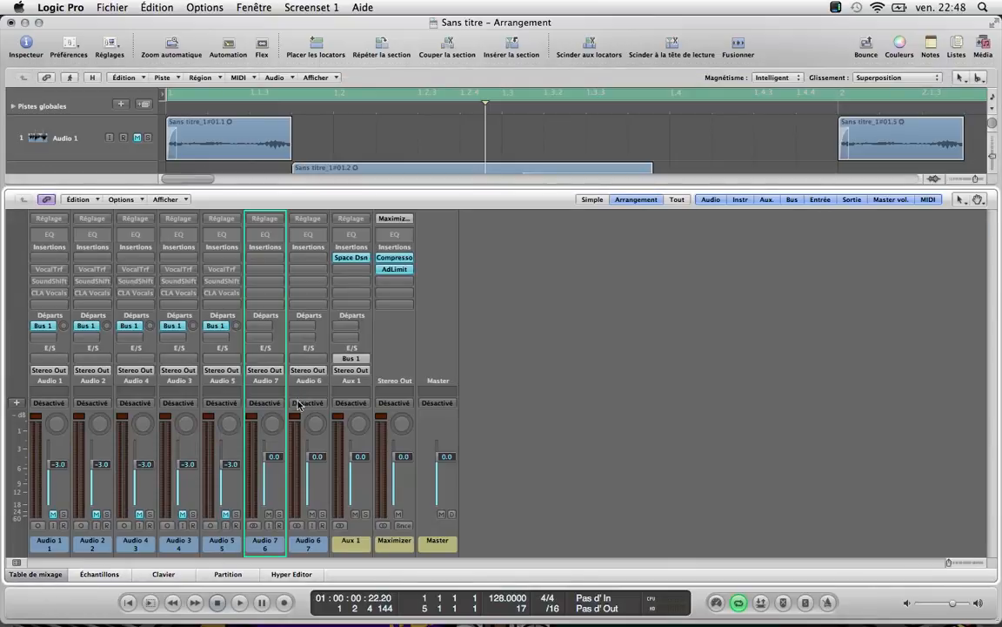
left_click(36, 575)
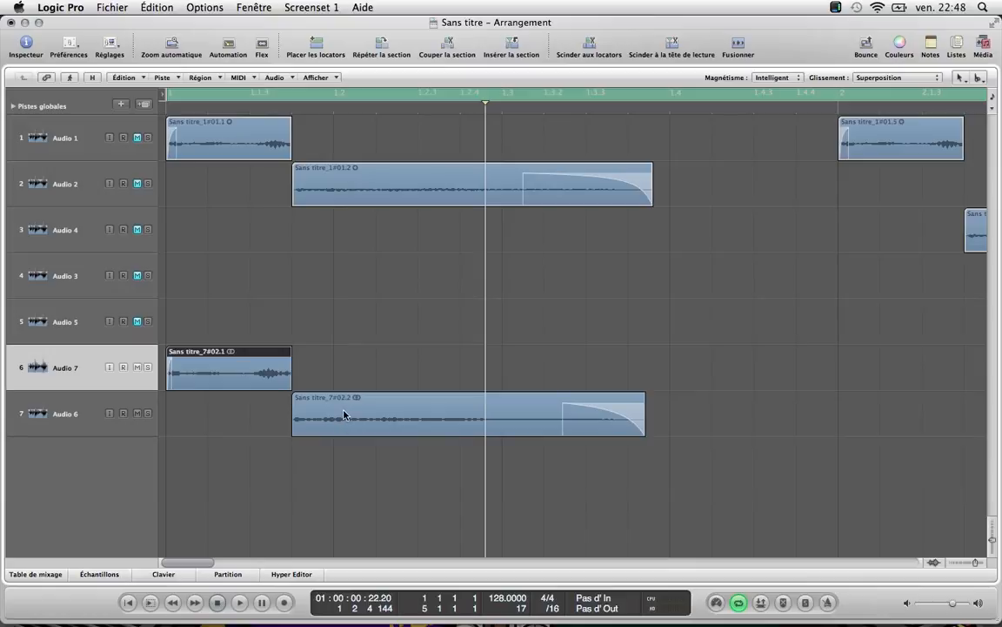
left_click(36, 576)
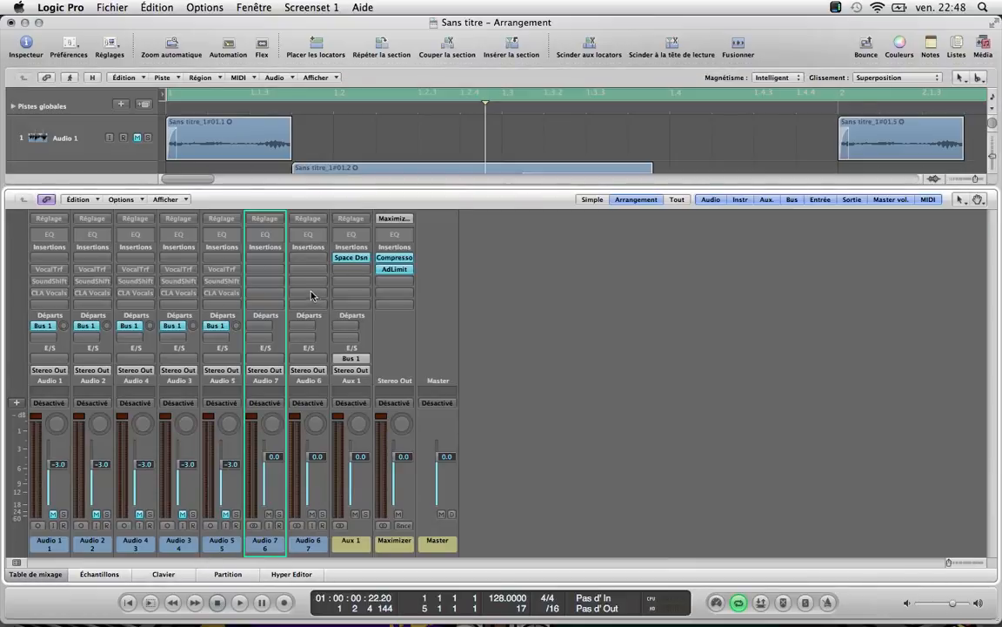
left_click_drag(257, 522, 307, 541)
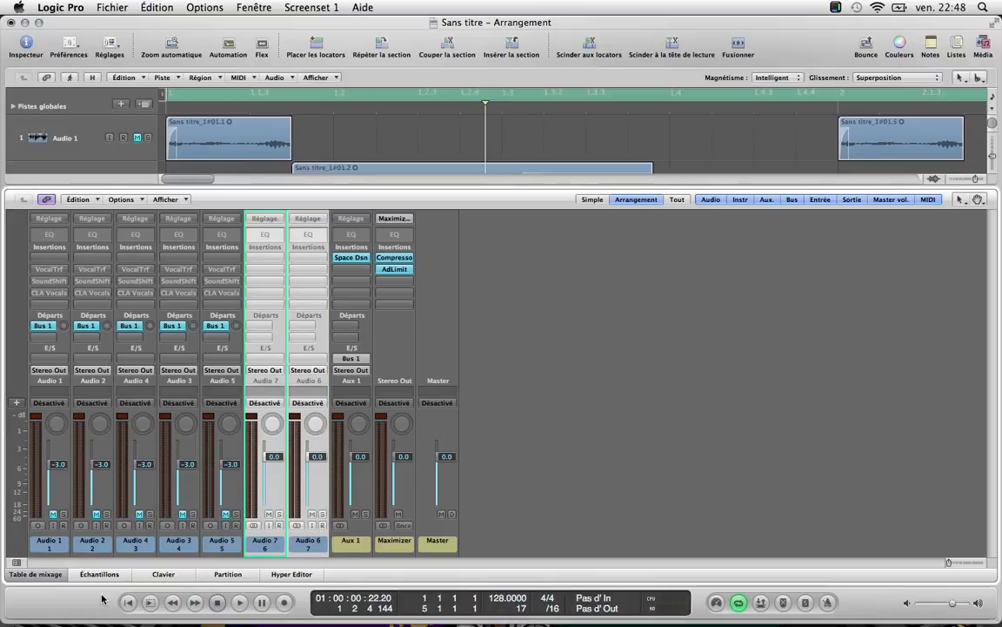
Delete the five muted tracks Audio 1, Audio 2, Audio 4, Audio 3 and Audio 5 together with their regions
left_click(43, 490)
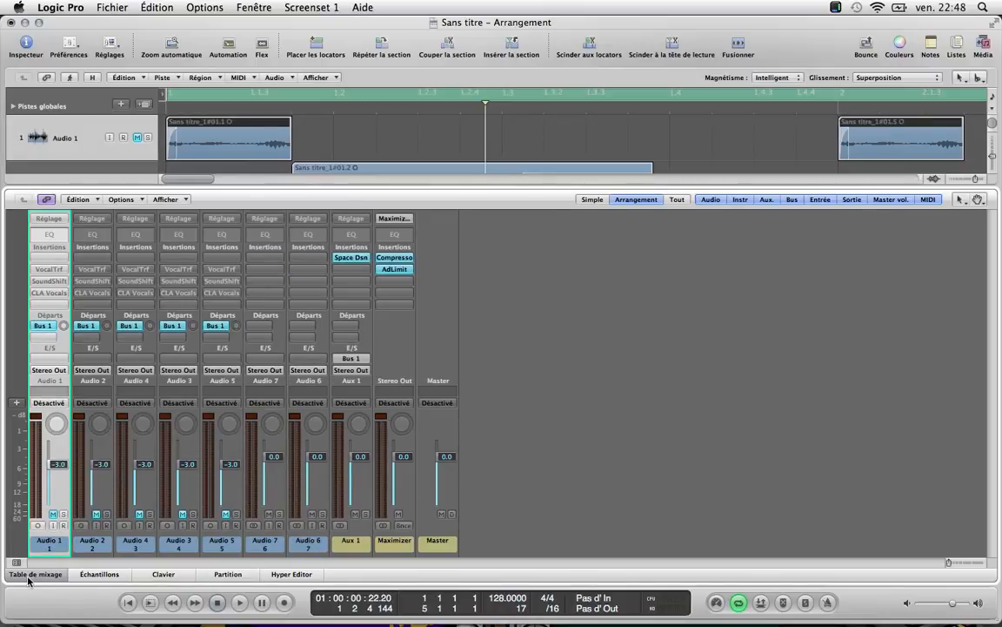
left_click(31, 576)
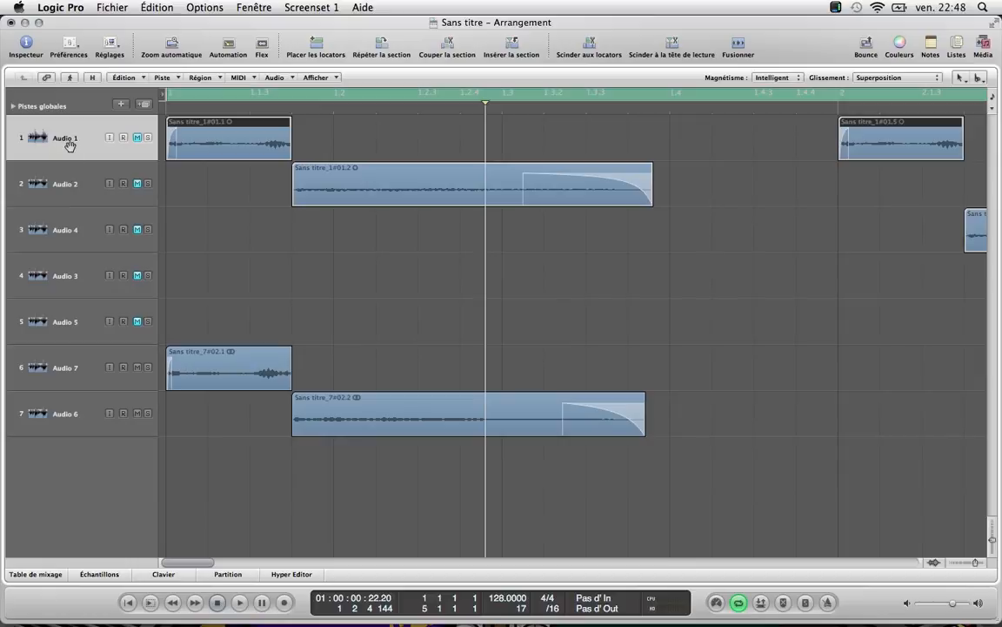
key("Delete")
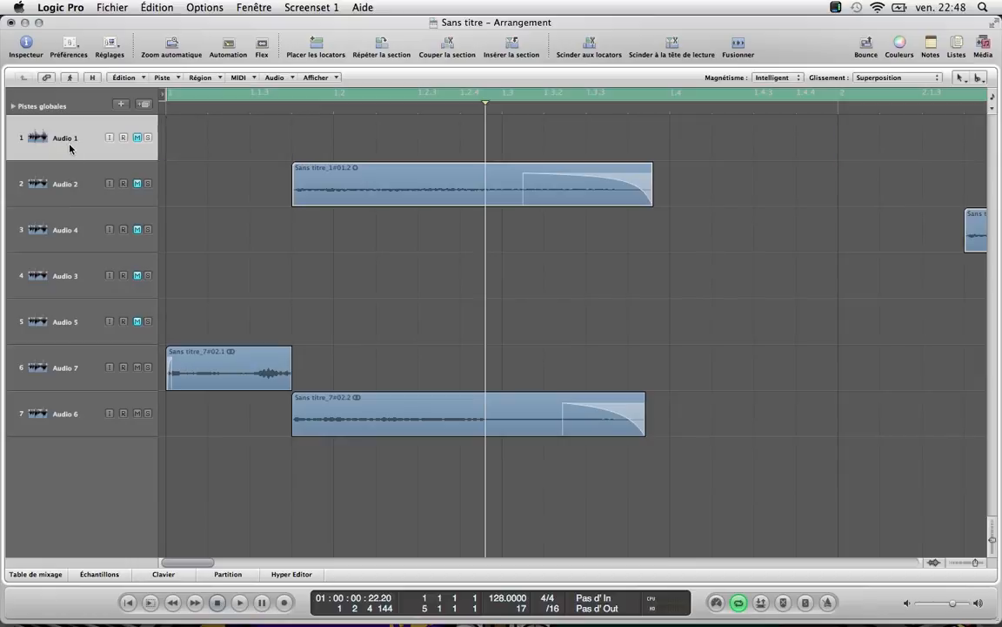
key("super+BackSpace")
left_click(70, 148)
key("super+BackSpace")
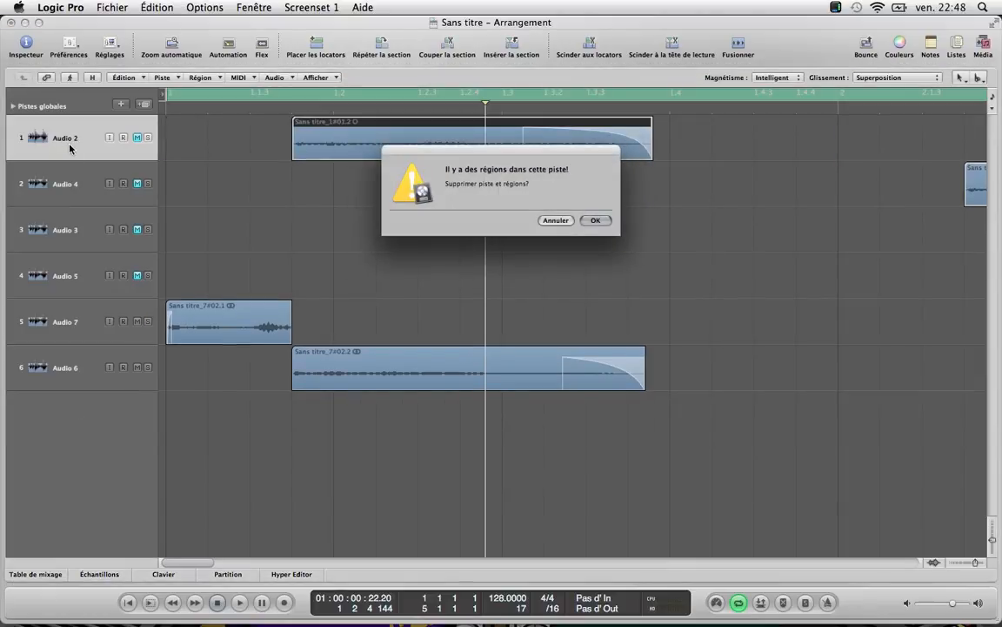
key("Return")
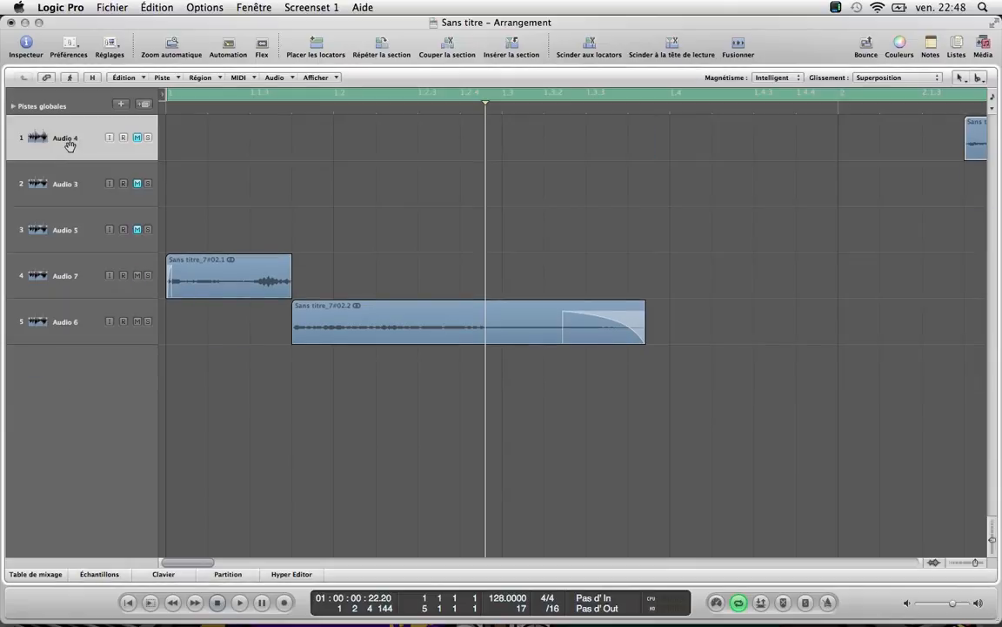
key("super+BackSpace")
key("Return")
key("super+BackSpace")
key("Return")
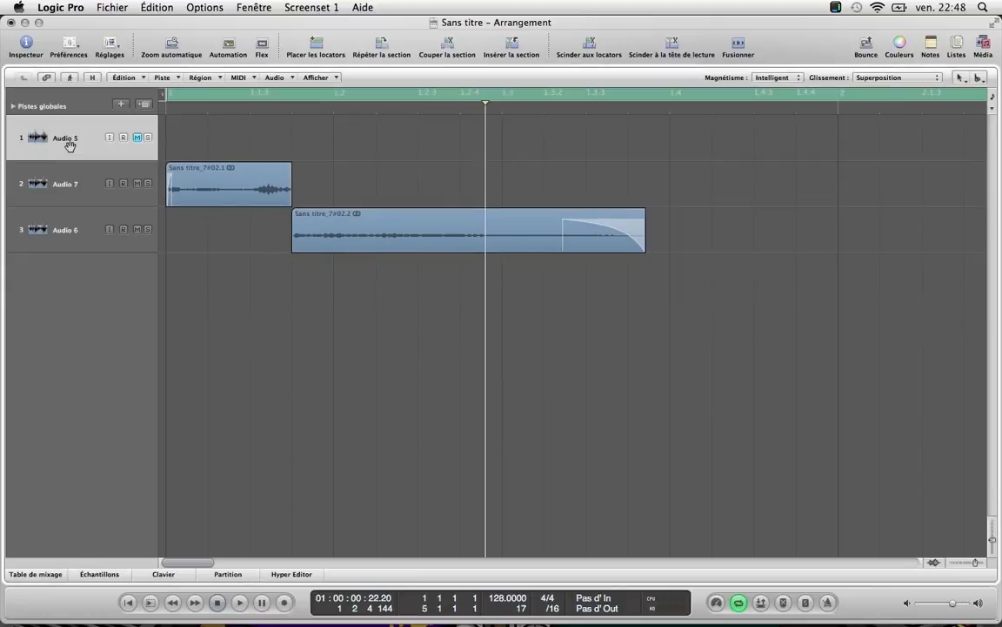
key("super+BackSpace")
key("Return")
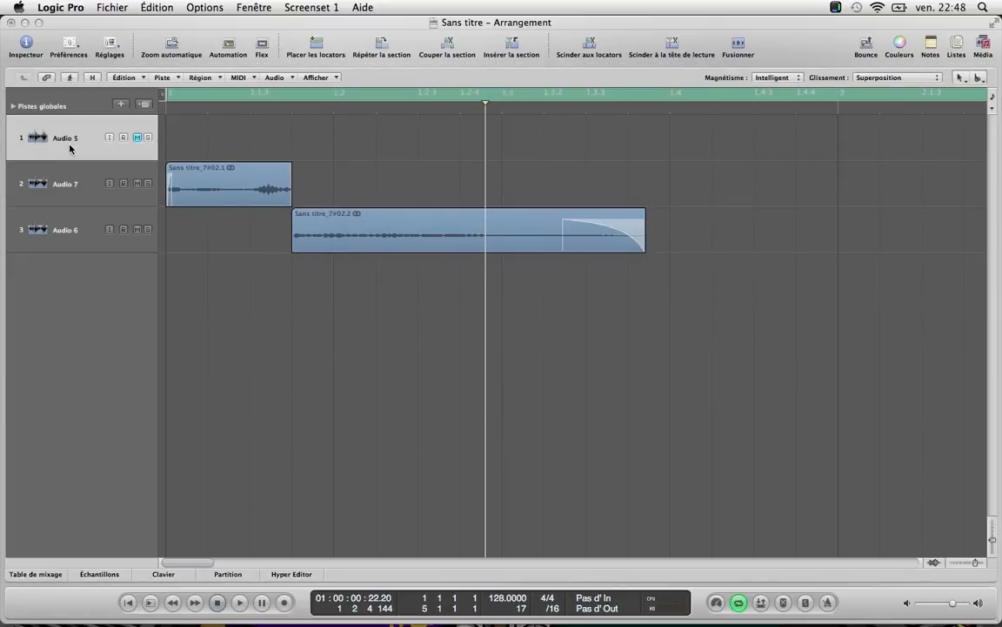
Insert a stereo Vocal Transformer on the Audio 7 and Audio 6 channels together and open the plug-in window on both
left_click(35, 574)
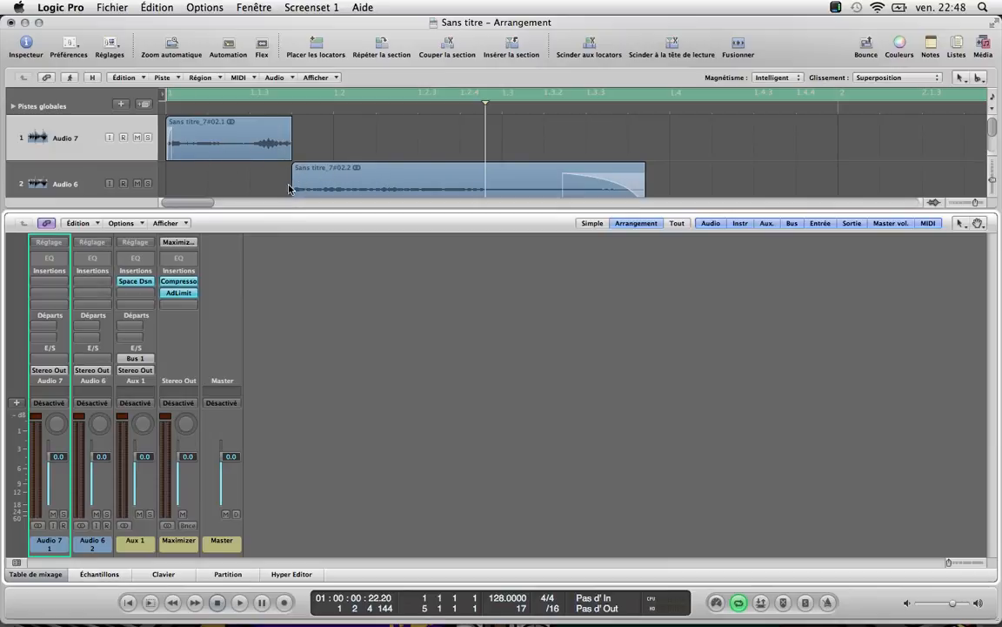
left_click_drag(40, 550, 86, 544)
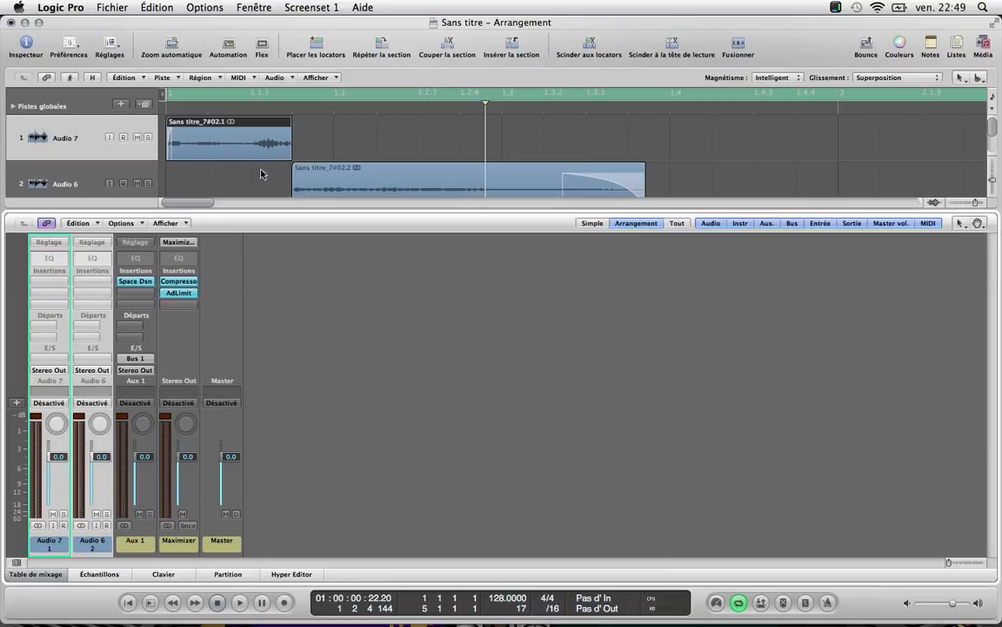
left_click(37, 292)
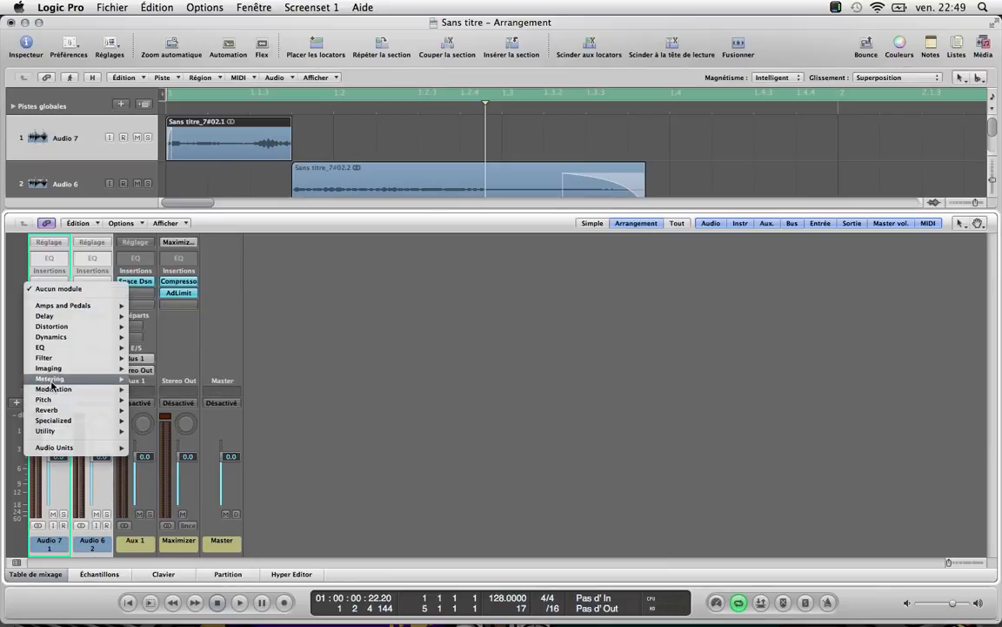
mouse_move(51, 423)
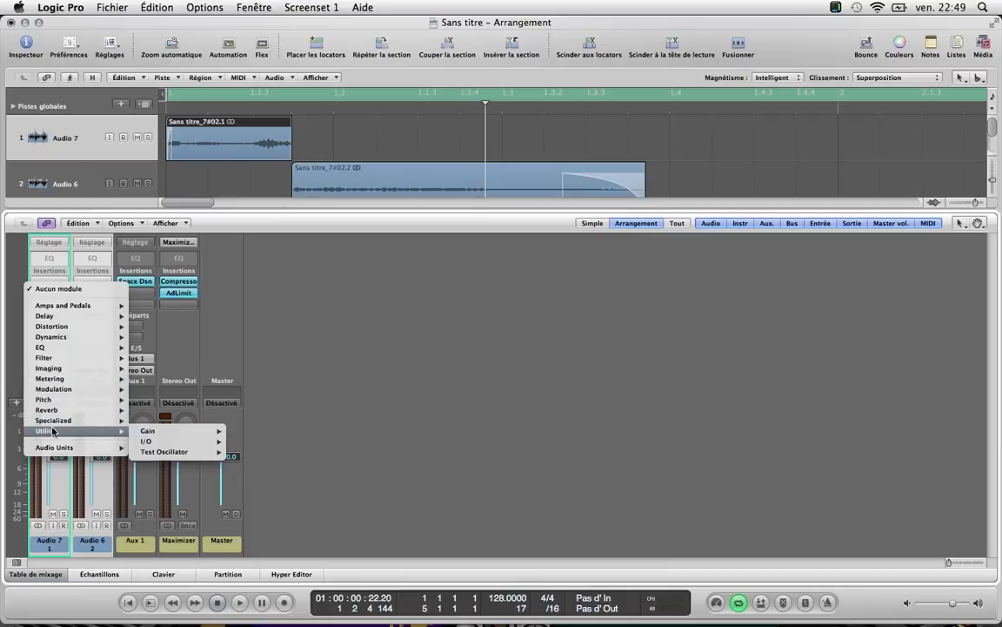
mouse_move(55, 403)
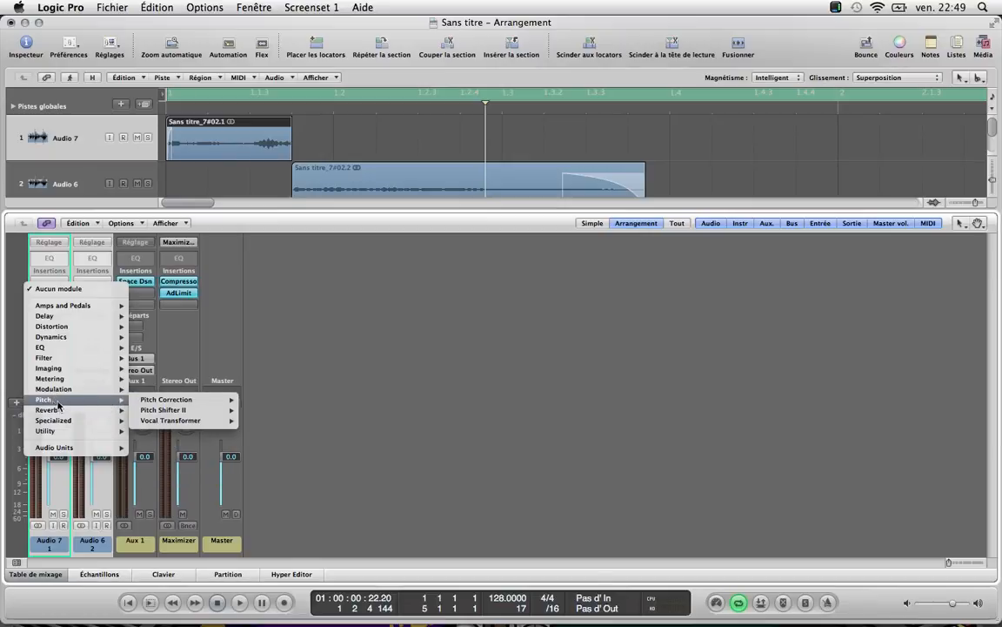
mouse_move(218, 421)
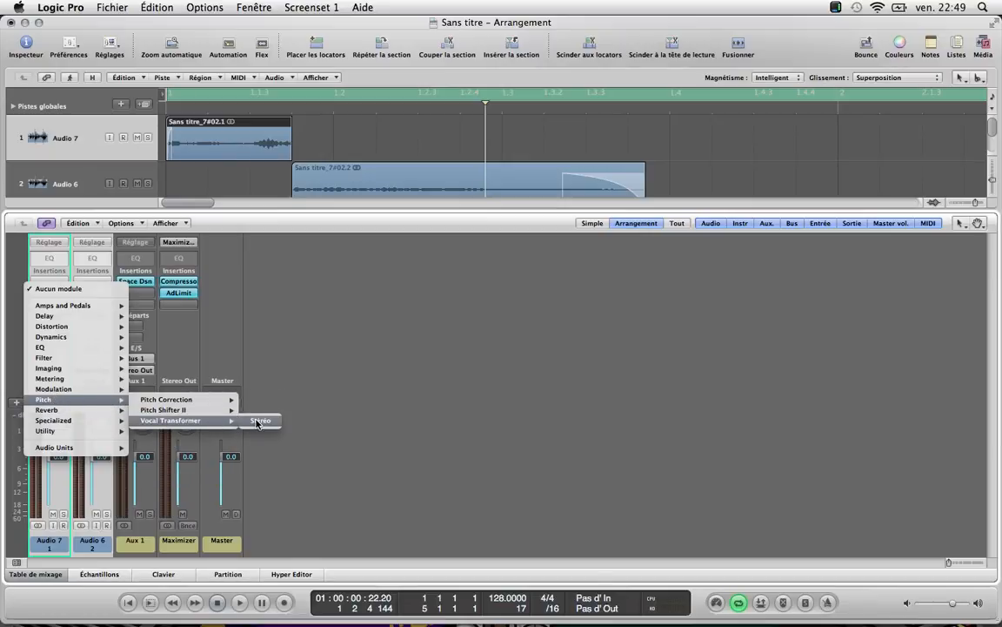
left_click(259, 422)
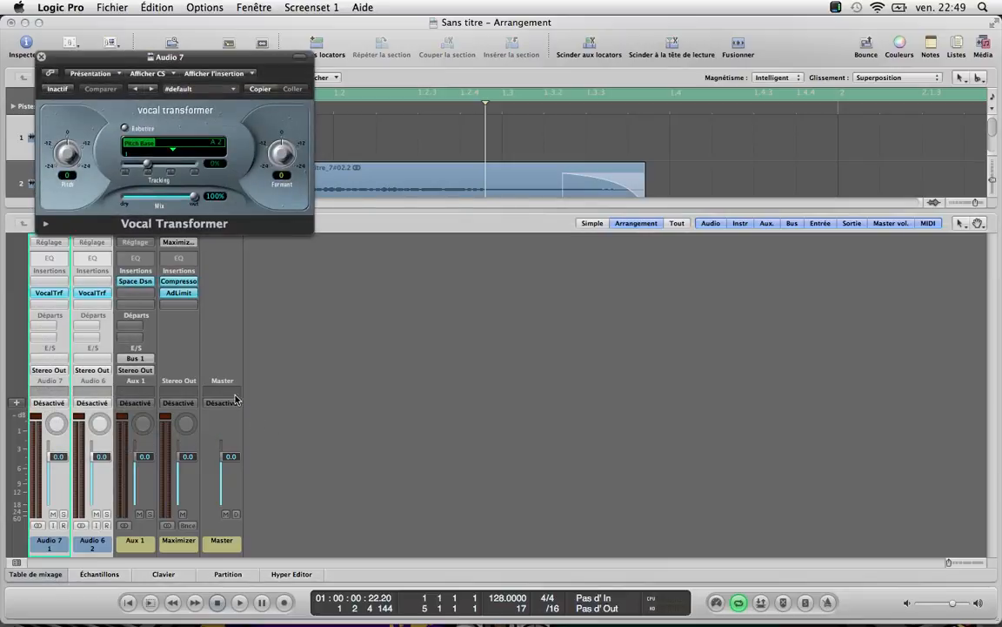
left_click(92, 293)
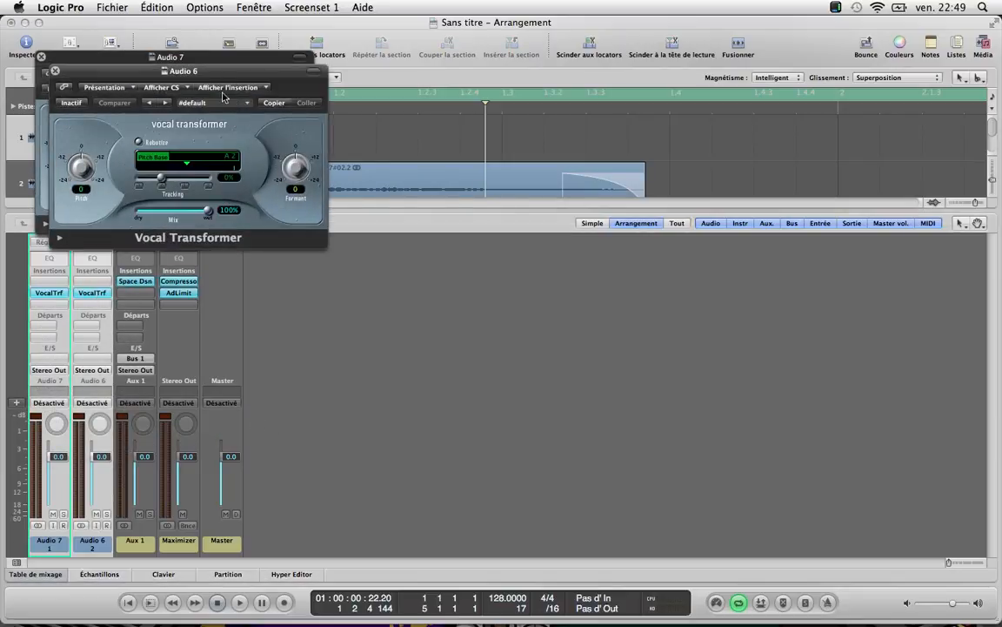
Arrange the Vocal Transformer windows of Audio 7 and Audio 6 side by side and enable Robotize in both
left_click_drag(197, 68, 656, 179)
left_click(94, 544)
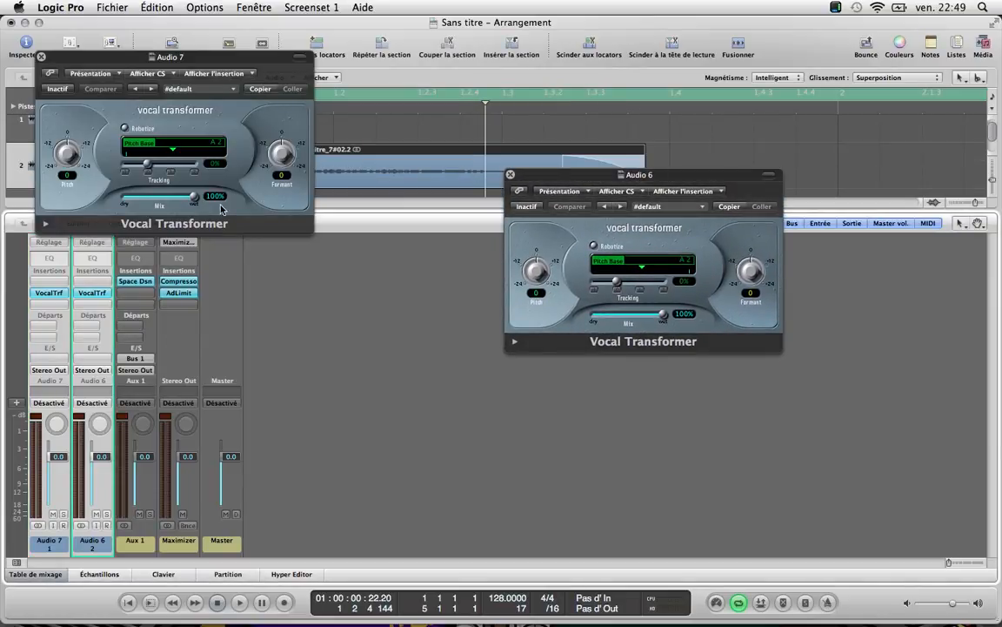
left_click_drag(207, 56, 389, 192)
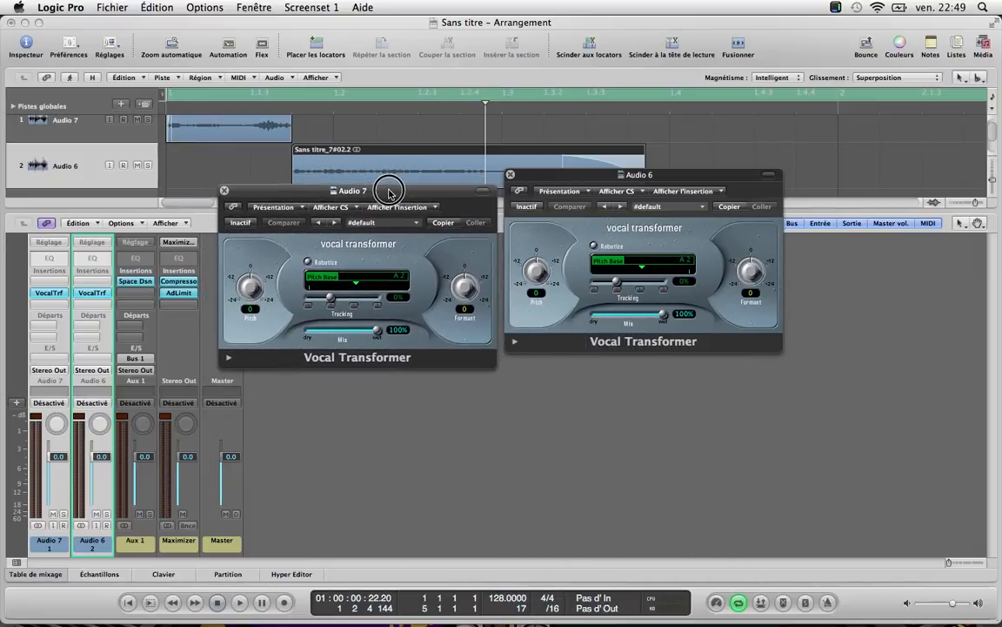
left_click(232, 139)
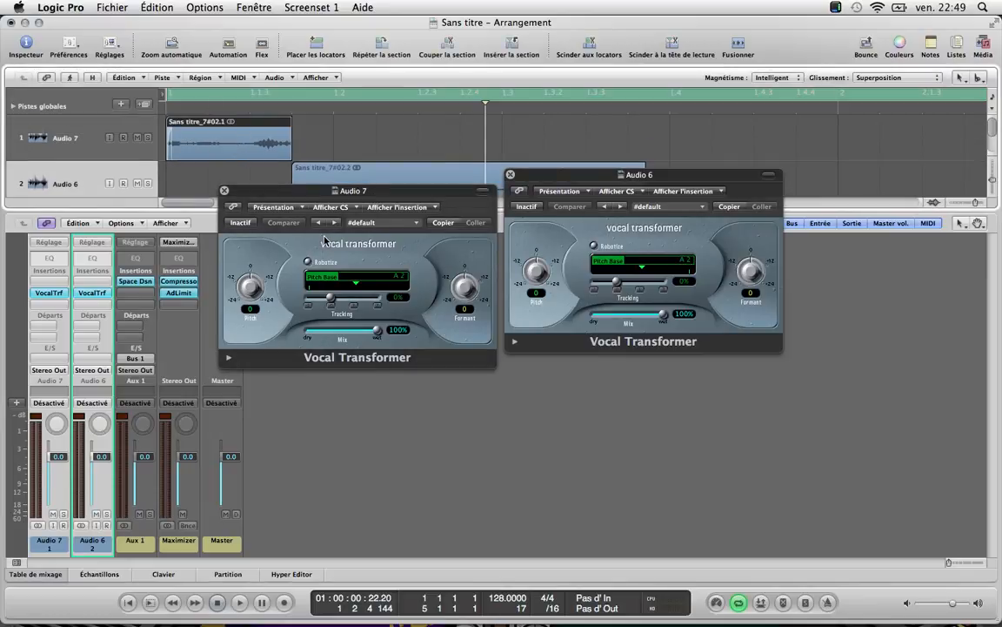
left_click(308, 262)
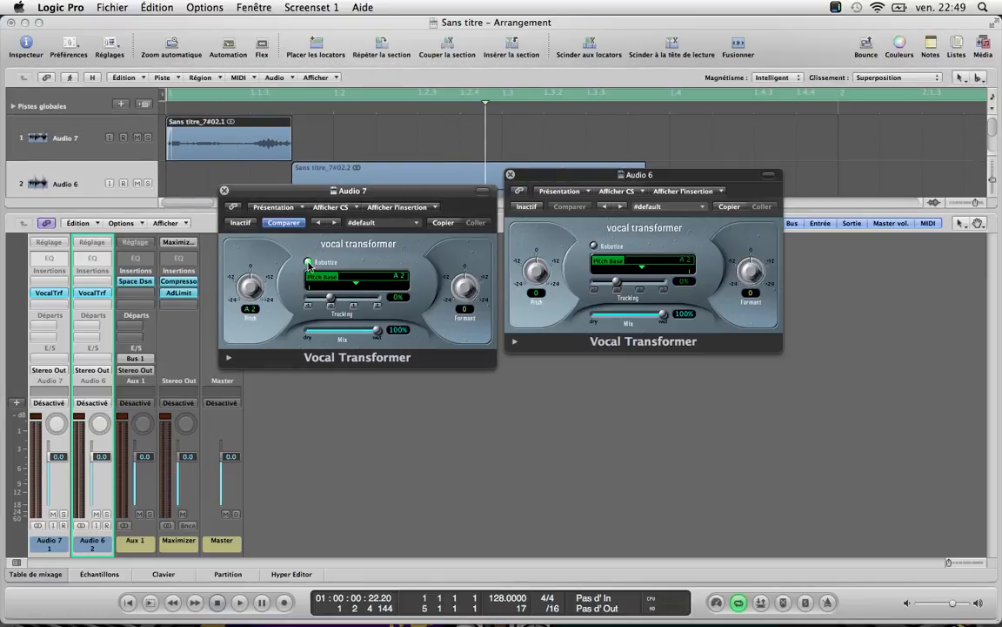
left_click(594, 245)
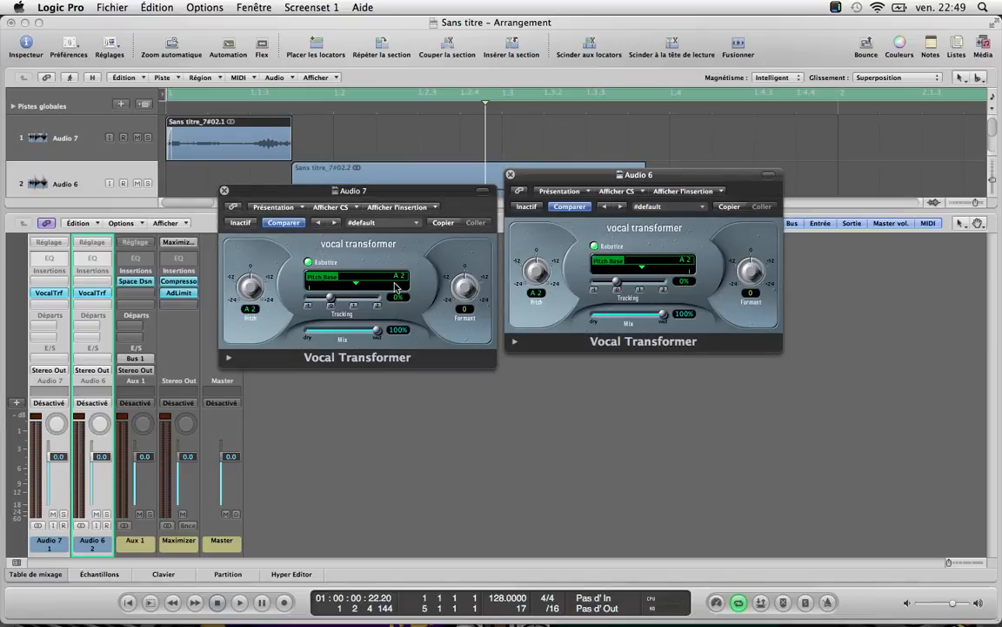
Set Vocal Transformer's Pitch Base to F#1 on Audio 7 and A 1 on Audio 6, and audition the result
mouse_move(397, 280)
left_mouse_down()
mouse_move(396, 253)
mouse_move(393, 334)
left_mouse_up()
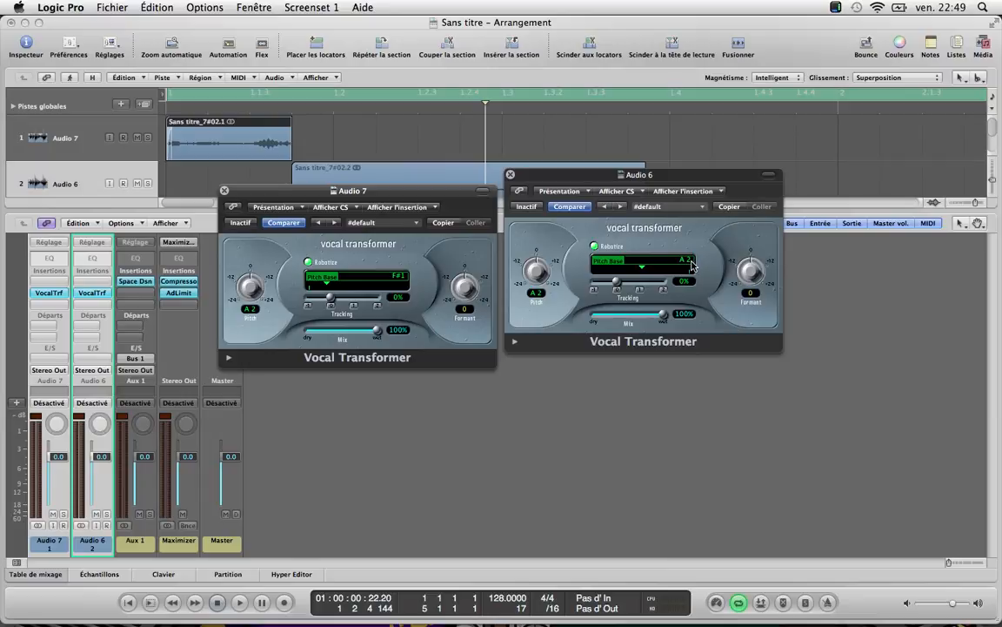
mouse_move(684, 266)
left_mouse_down()
mouse_move(681, 313)
mouse_move(686, 259)
left_mouse_up()
left_click_drag(536, 273, 528, 336)
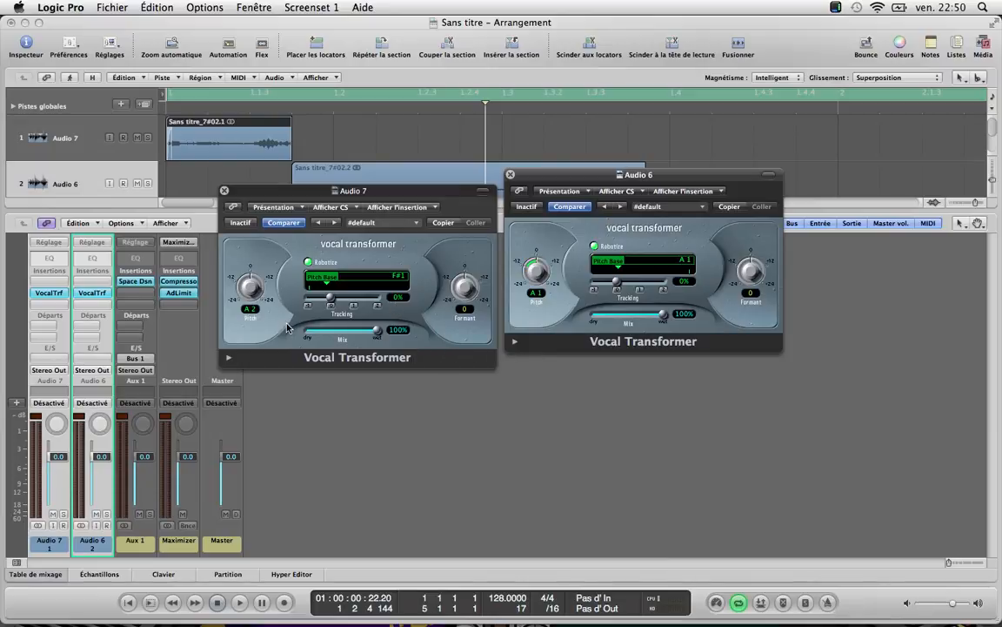
key("space")
key("space")
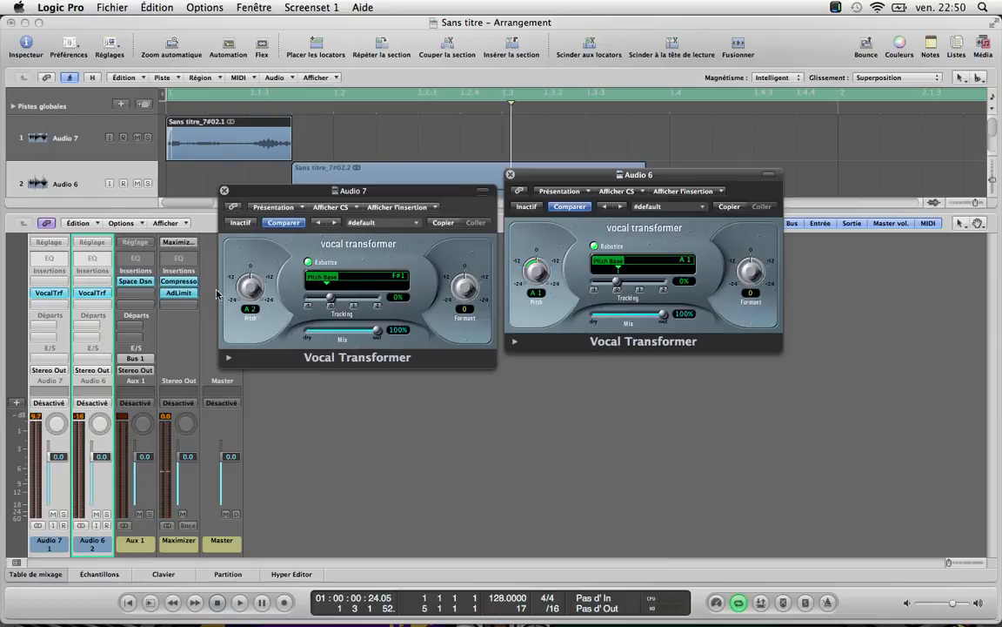
Set Vocal Transformer's Pitch to F#1 on Audio 7 and play both vocal parts from the start
left_click_drag(250, 293, 251, 333)
mouse_move(540, 271)
left_mouse_down()
mouse_move(540, 295)
mouse_move(539, 273)
left_mouse_up()
key("Return")
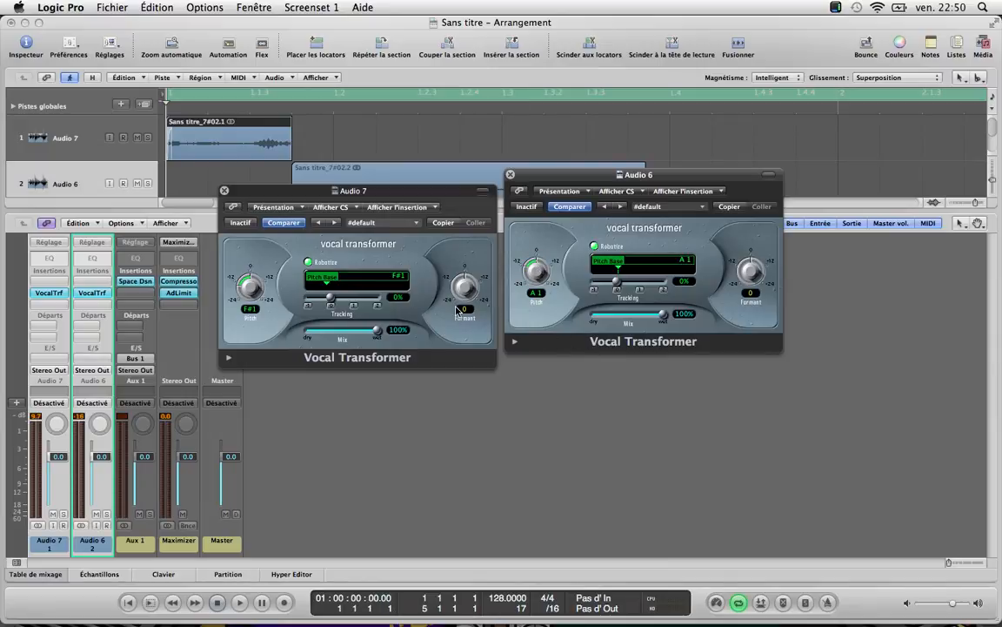
key("space")
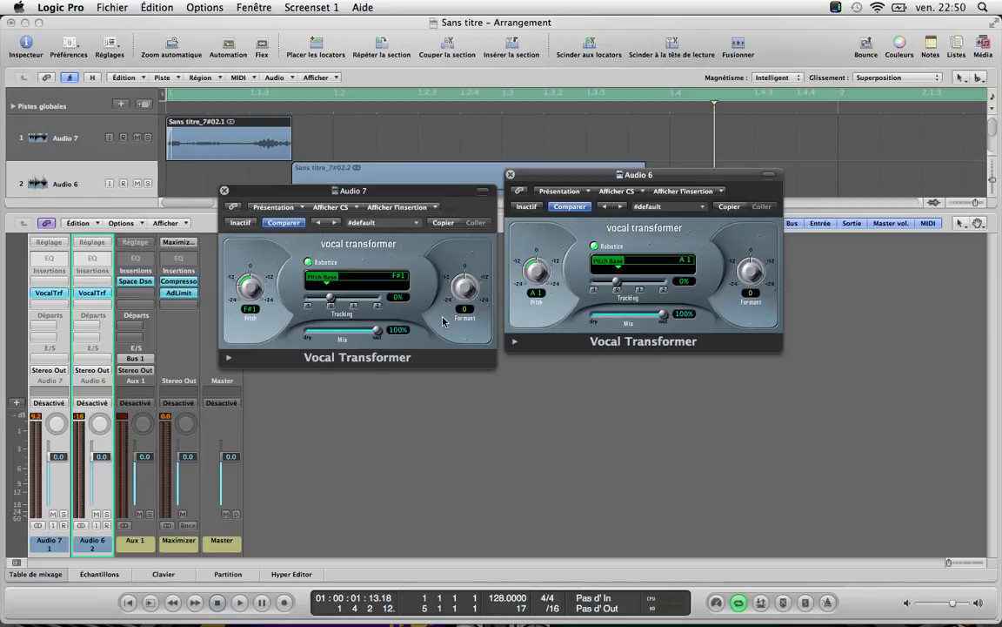
Raise the Vocal Transformer Formant to +12 on both Audio 7 and Audio 6
left_click_drag(470, 292, 463, 259)
left_click_drag(752, 271, 746, 241)
left_click(53, 304)
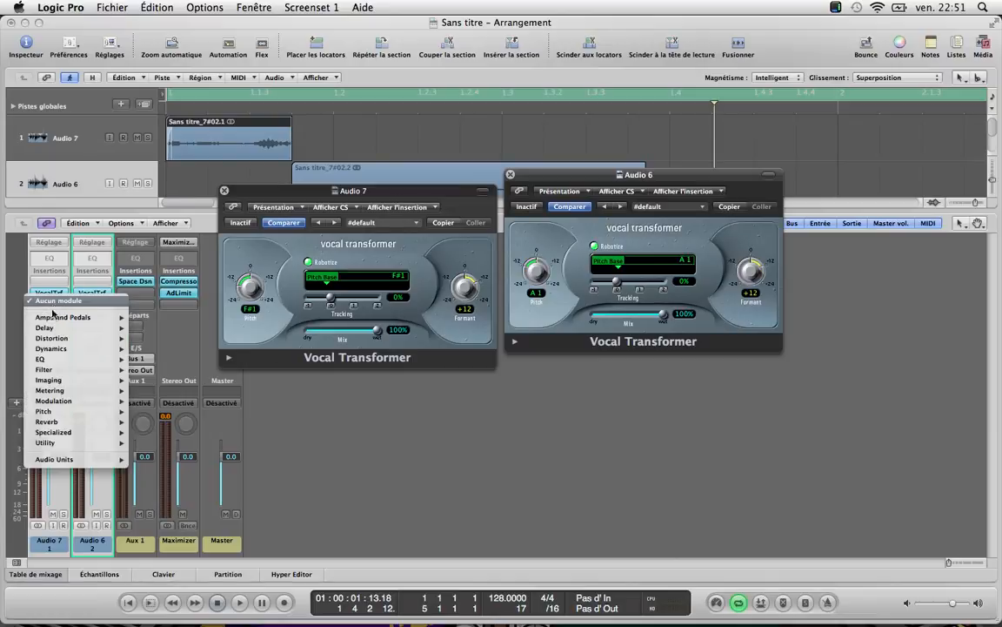
left_click(346, 465)
left_click(392, 404)
Play both vocal parts from the start to audition the raised formants
key("space")
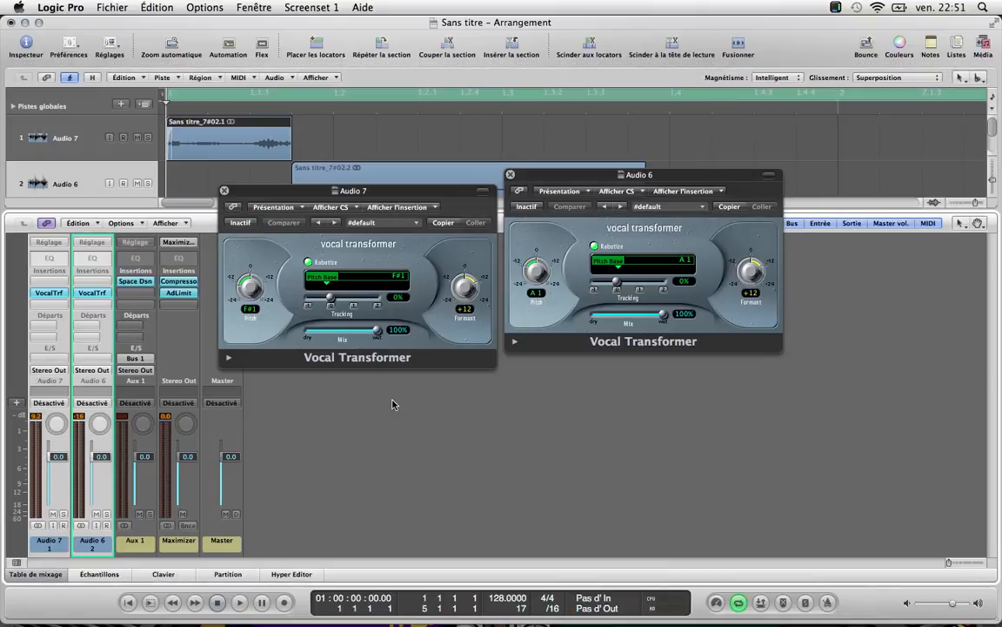
key("space")
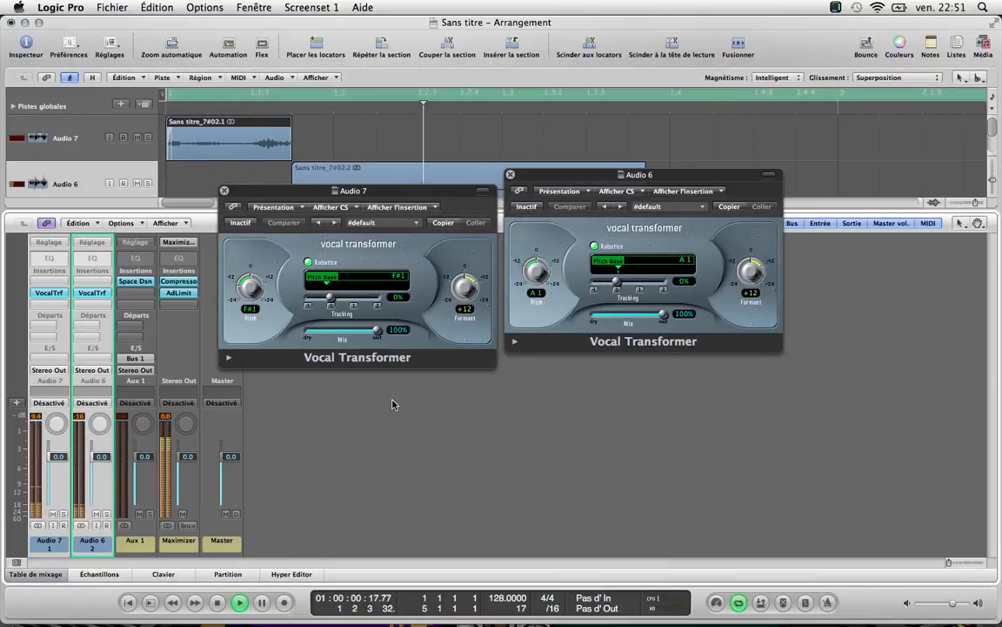
key("space")
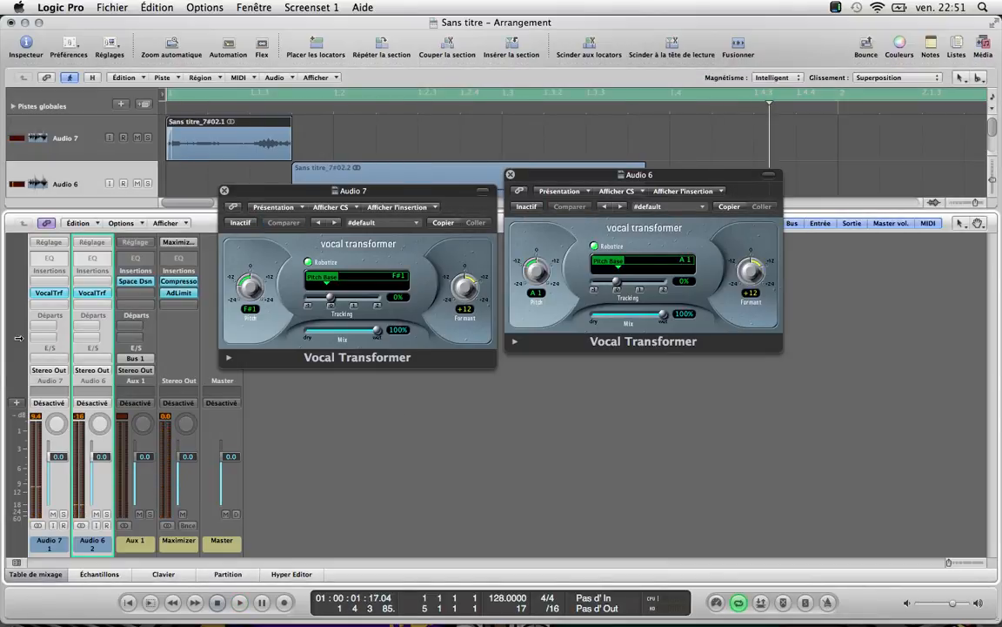
Insert a stereo Waves SoundShifter Pitch after Vocal Transformer on the Audio 7 and Audio 6 channels together
left_click(49, 304)
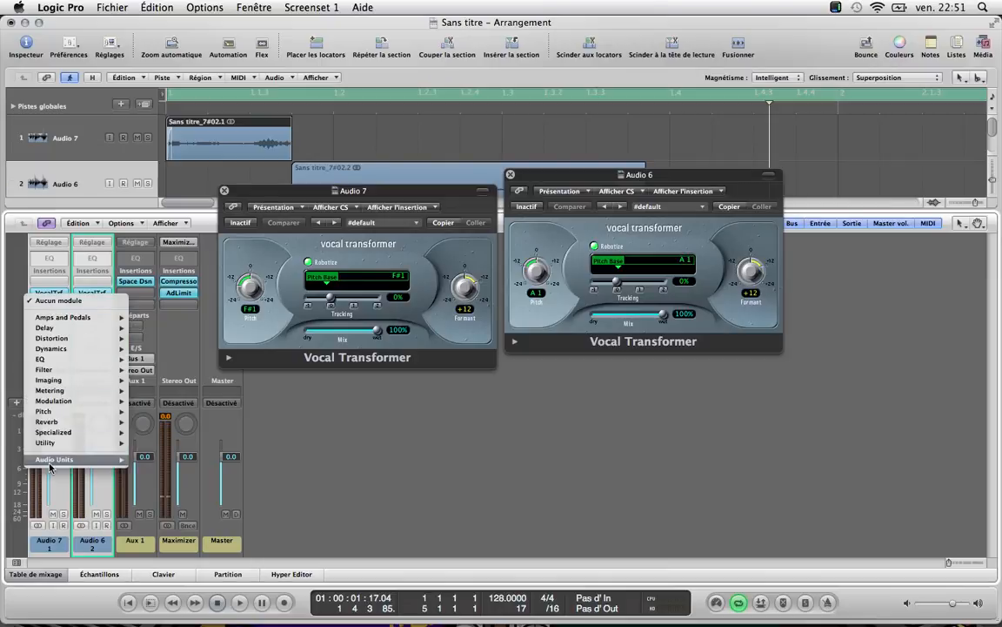
mouse_move(59, 461)
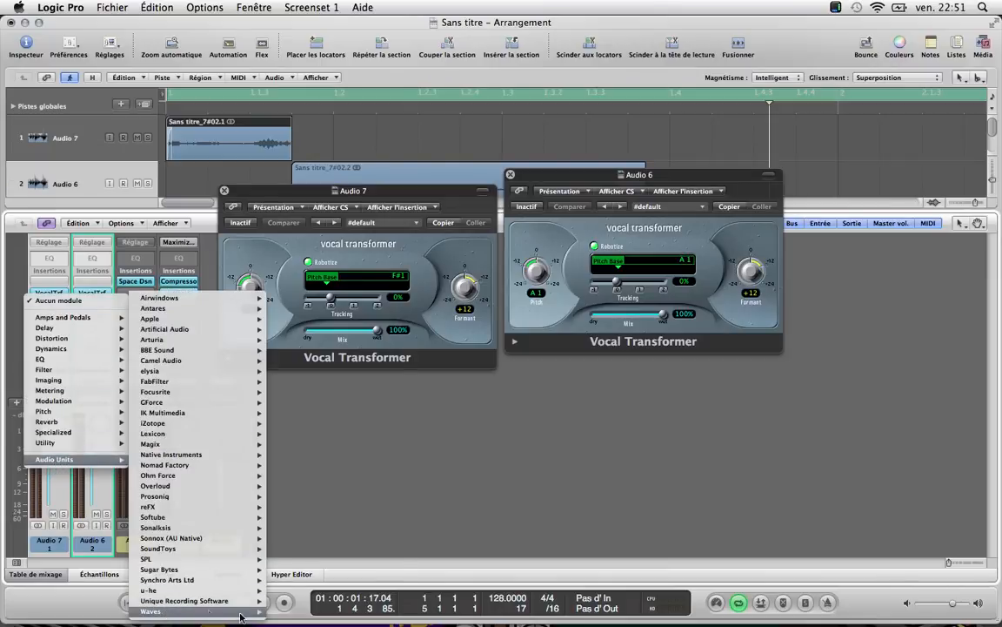
mouse_move(153, 611)
scroll(309, 546, "down", 20)
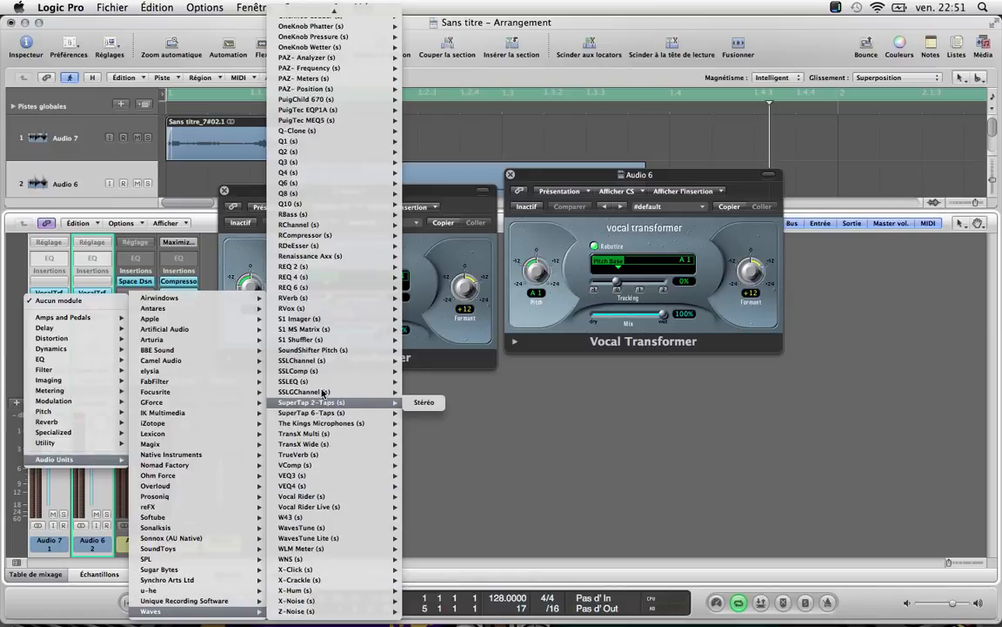
mouse_move(323, 383)
mouse_move(326, 412)
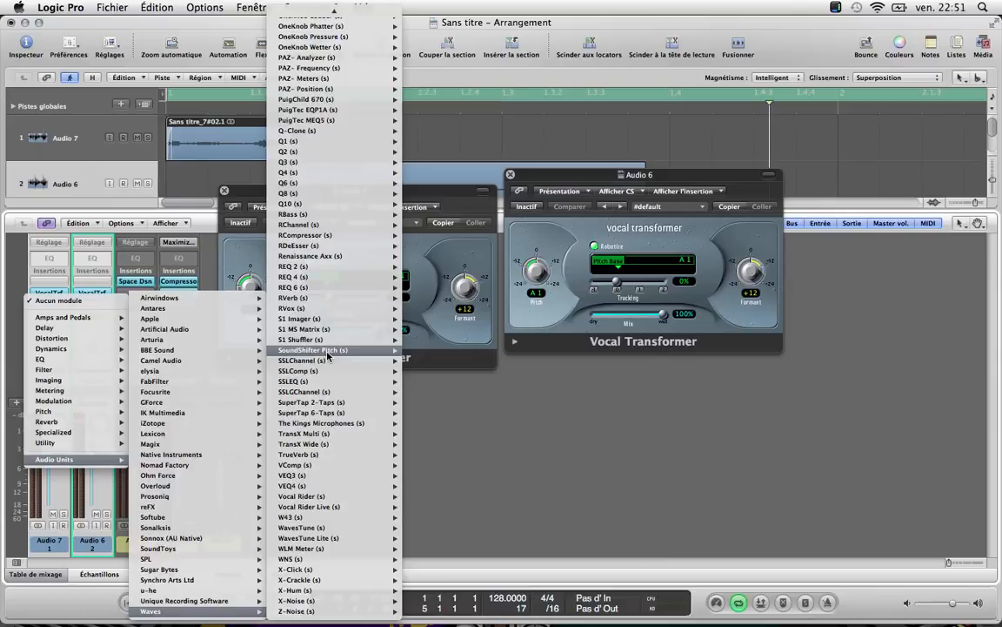
mouse_move(390, 357)
left_click(417, 351)
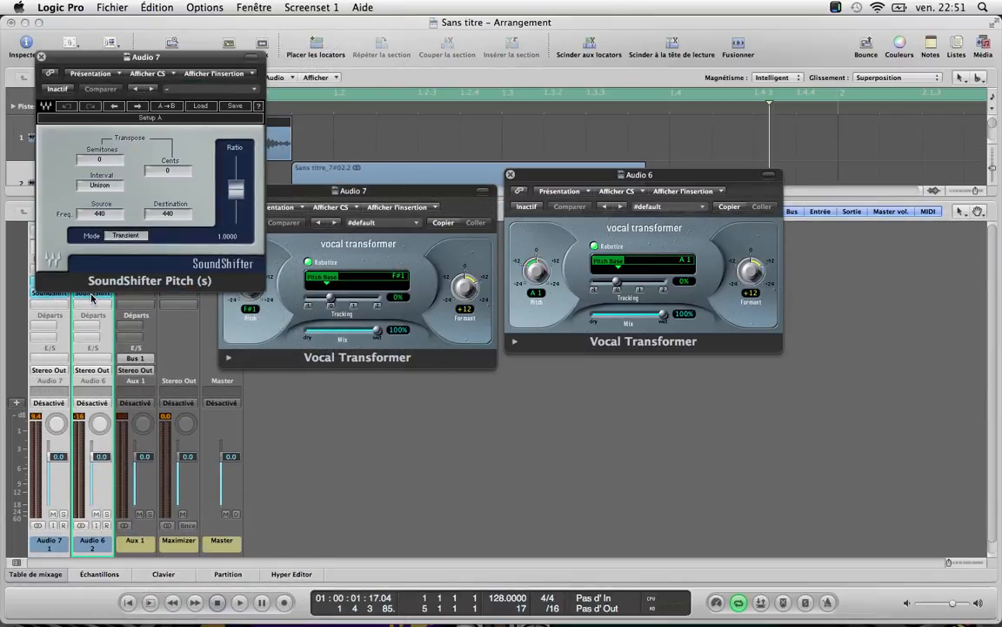
Open Audio 6's SoundShifter Pitch window as well and place it beside the Audio 7 one
left_click_drag(202, 56, 361, 49)
left_click(92, 292)
left_click_drag(192, 38, 678, 42)
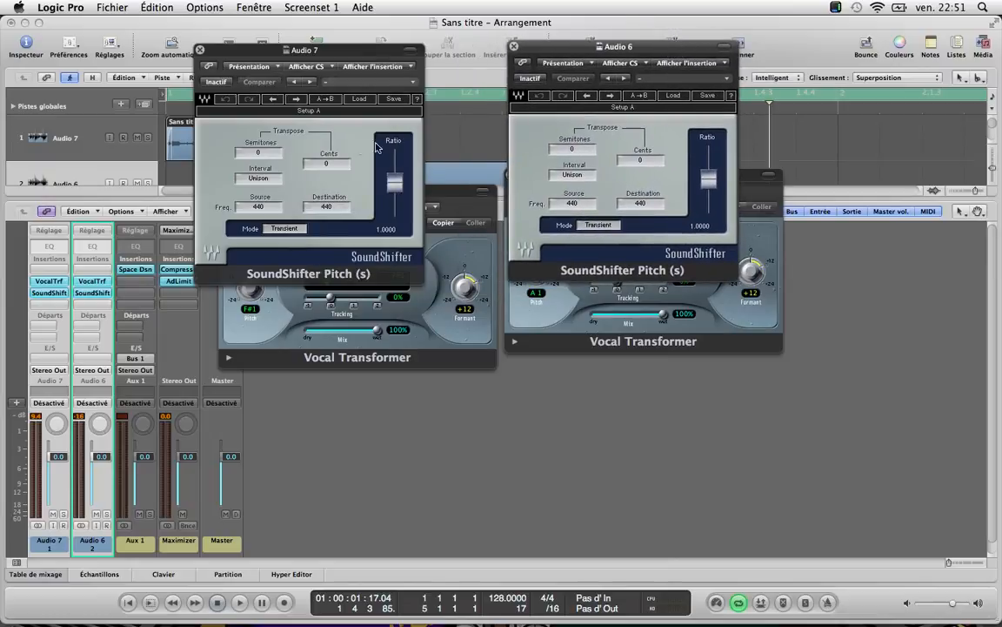
Transpose both SoundShifter Pitch inserts by -12 semitones and set their Mode to Sync
left_click(254, 153)
left_click_drag(256, 153, 268, 171)
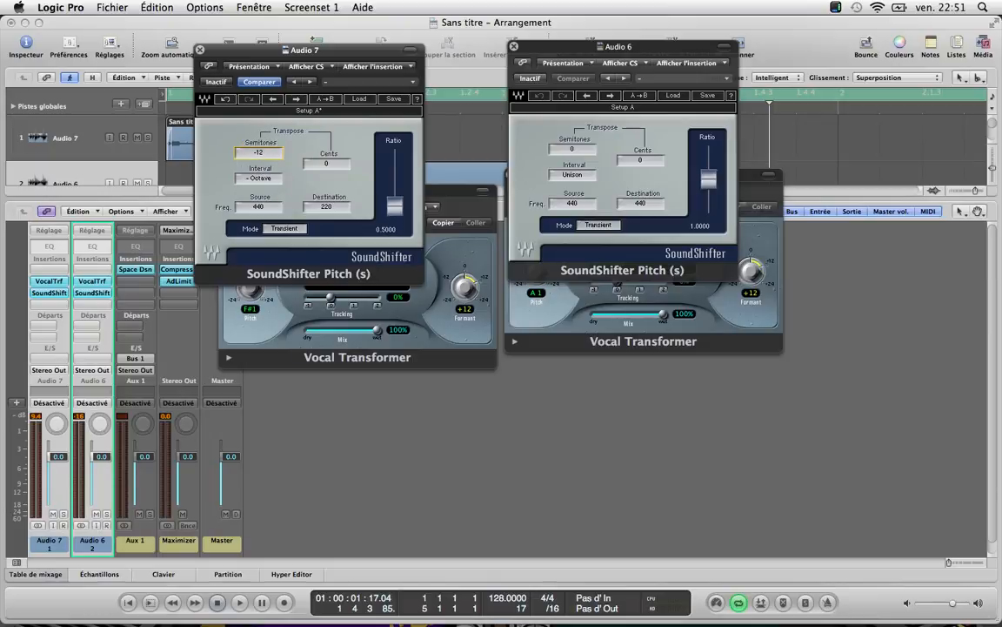
left_click(284, 230)
left_click_drag(571, 149, 572, 166)
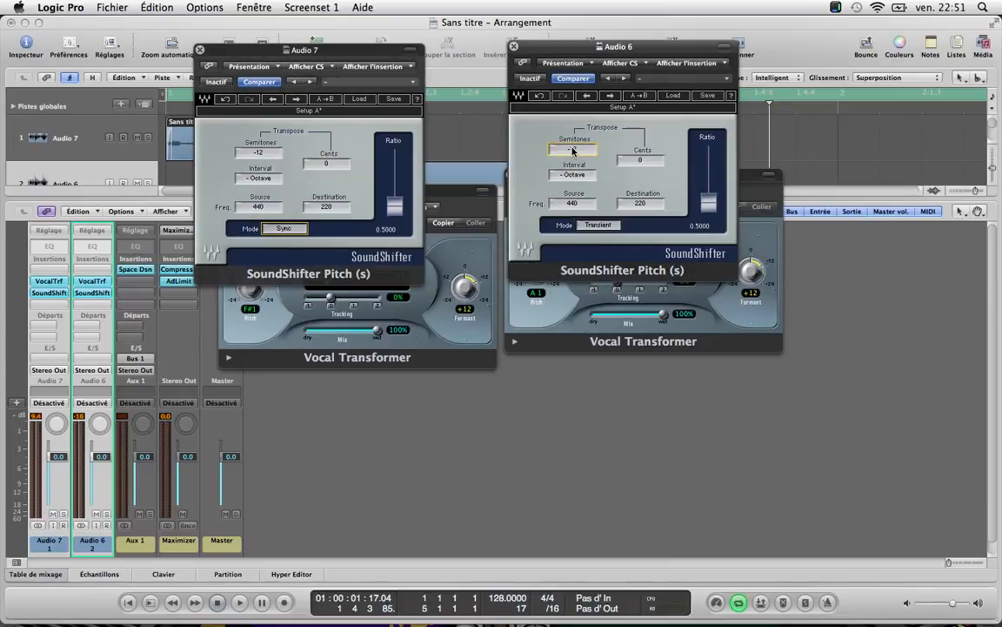
left_click(595, 227)
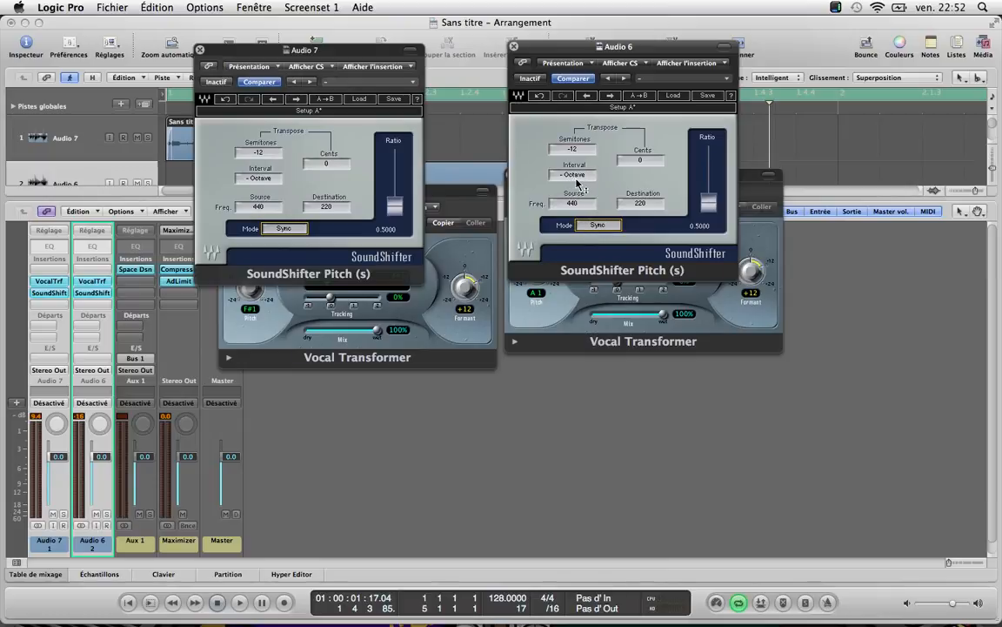
Close the SoundShifter Pitch and Vocal Transformer windows of both tracks
left_click(514, 46)
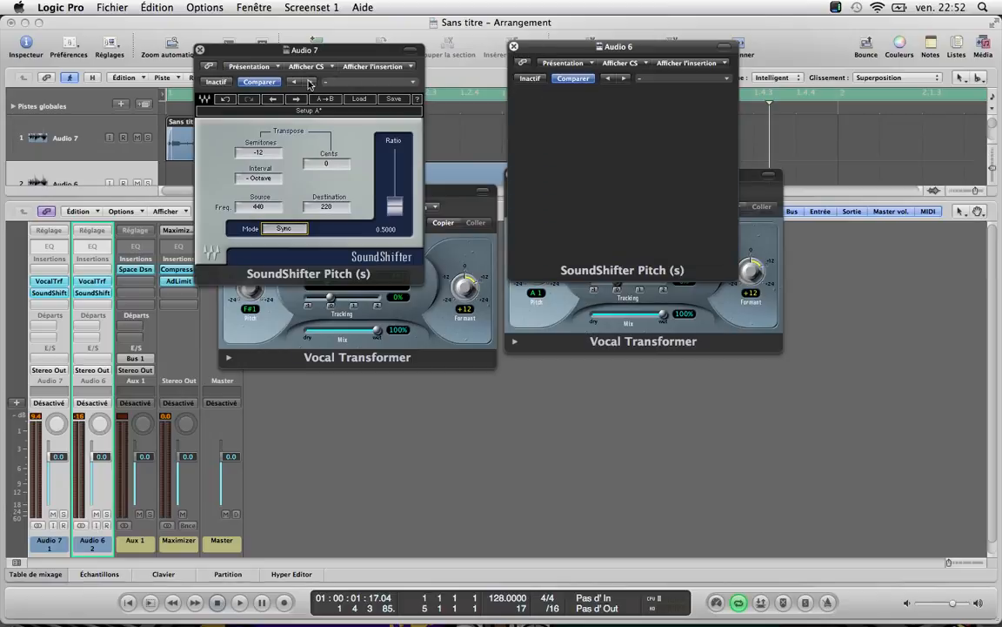
left_click(200, 50)
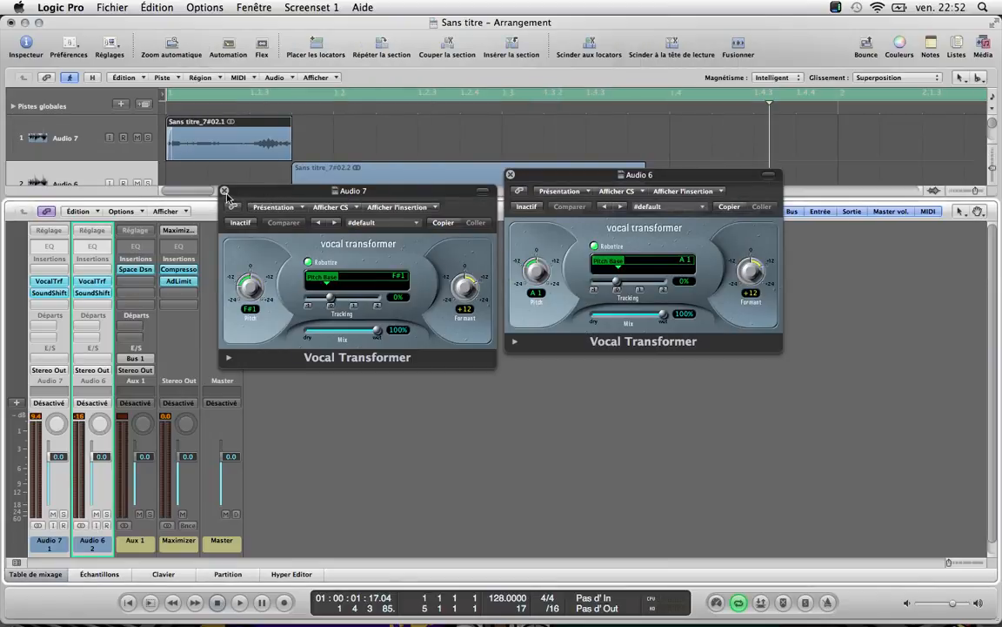
left_click(223, 191)
left_click(510, 174)
Play the arrangement from the start to audition the vocal parts with the octave-down shift
key("Return")
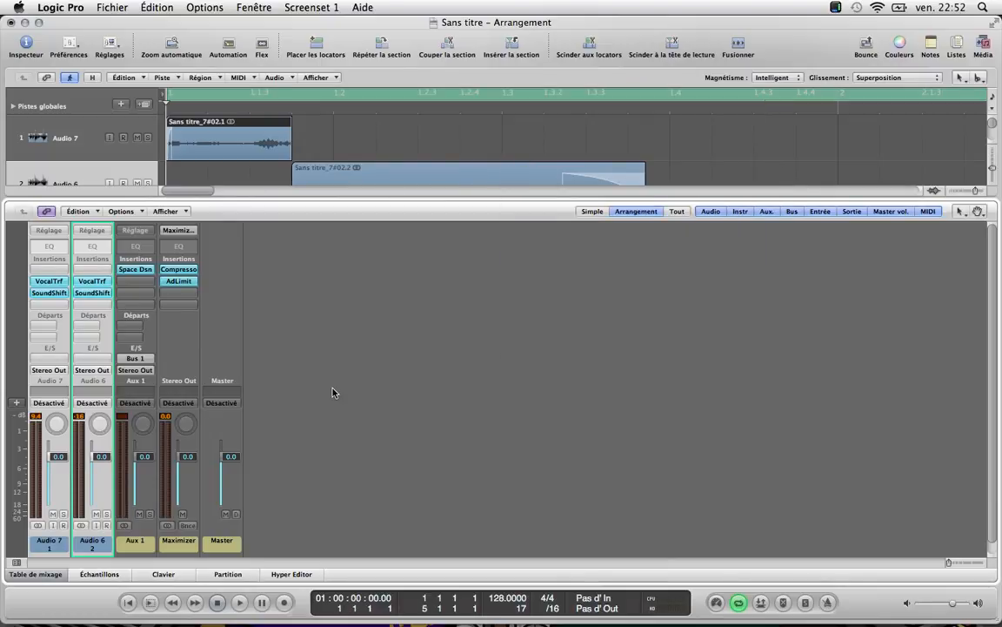
key("space")
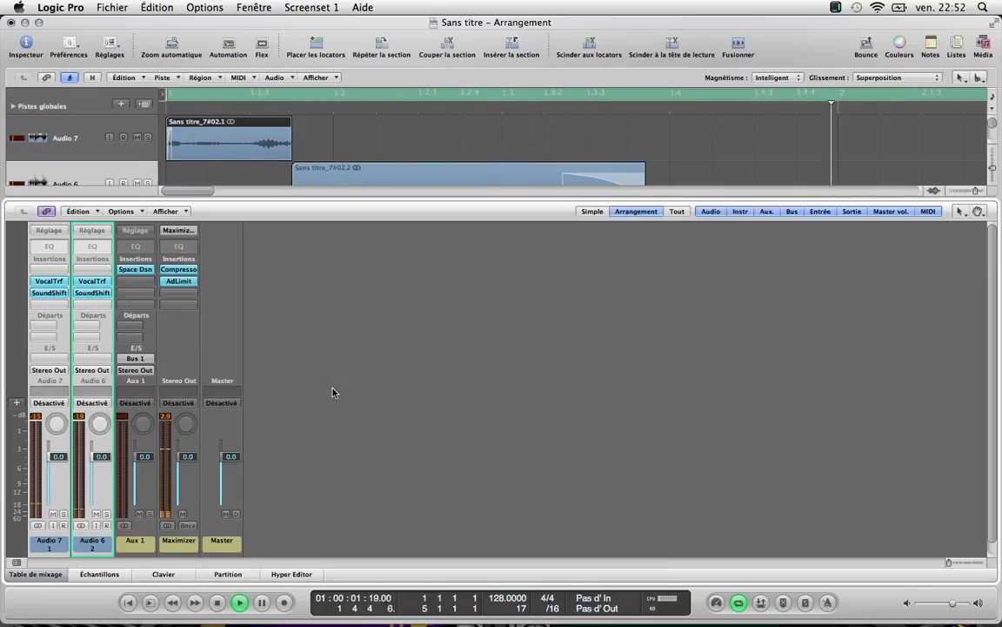
key("space")
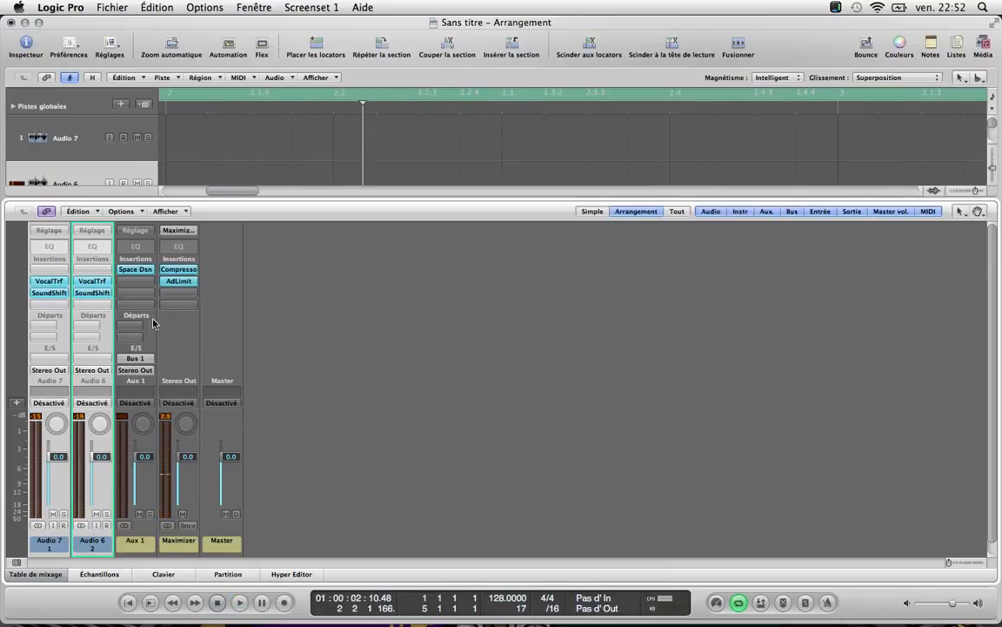
Insert a stereo Waves CLA Vocals after SoundShifter on the Audio 7 and Audio 6 channels together
left_click(50, 303)
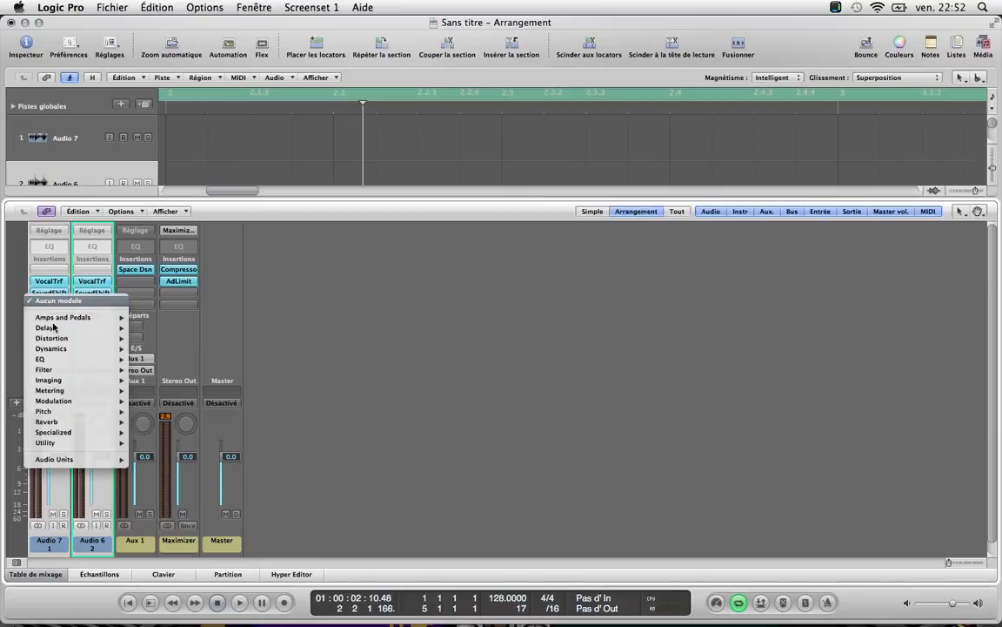
mouse_move(64, 461)
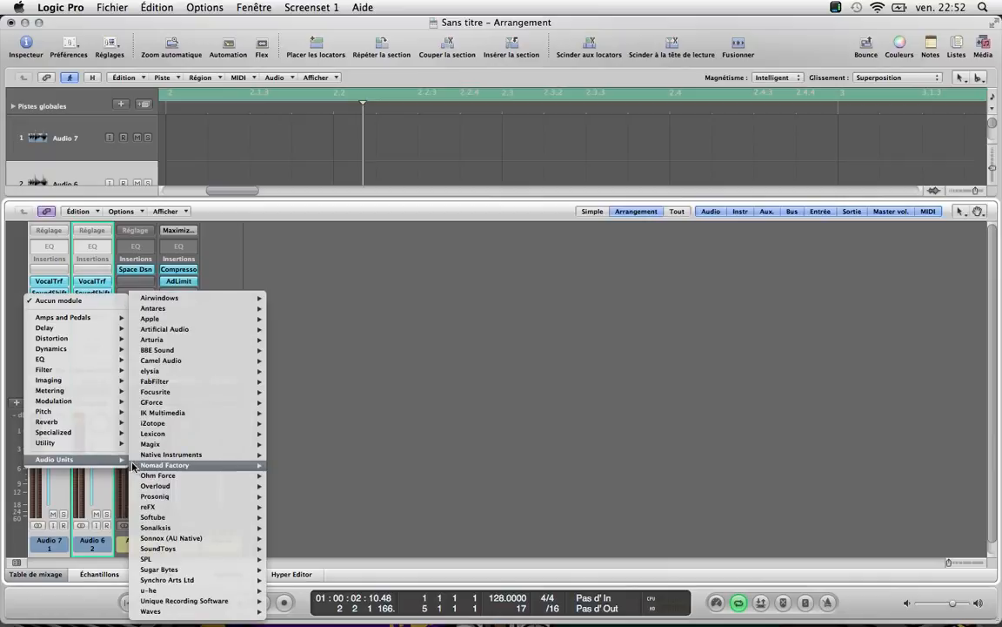
mouse_move(193, 612)
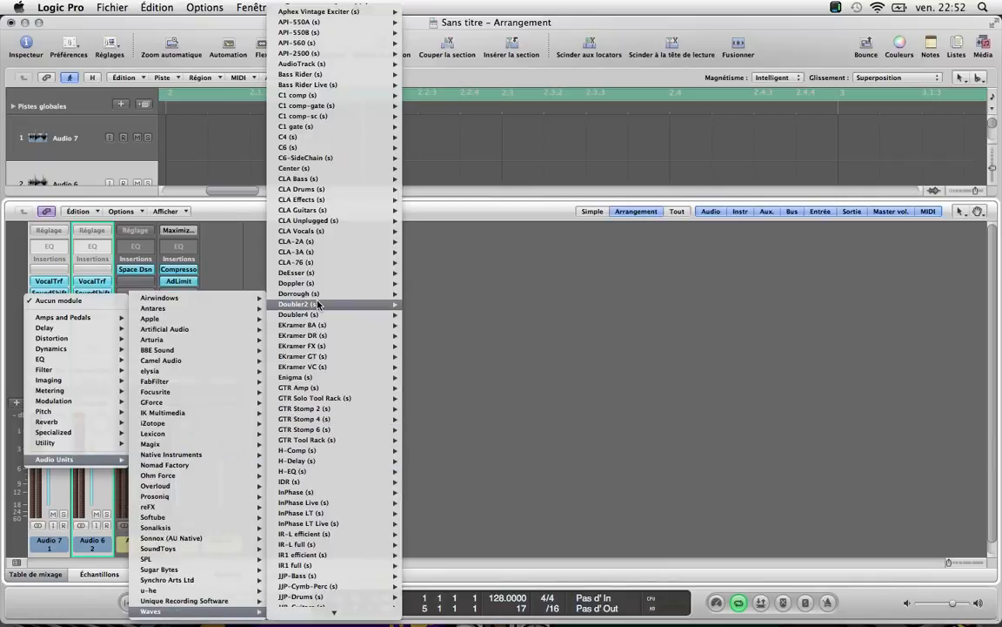
mouse_move(319, 235)
left_click(422, 230)
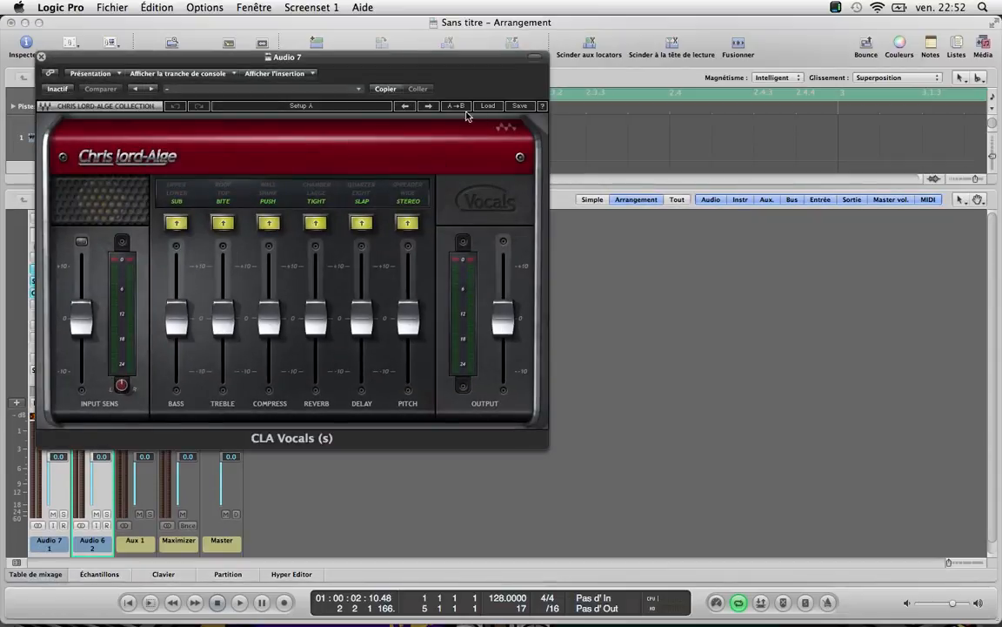
Load the Face 2 Face factory preset in Audio 7's CLA Vocals and lower its Treble fader to about +5
left_click(486, 105)
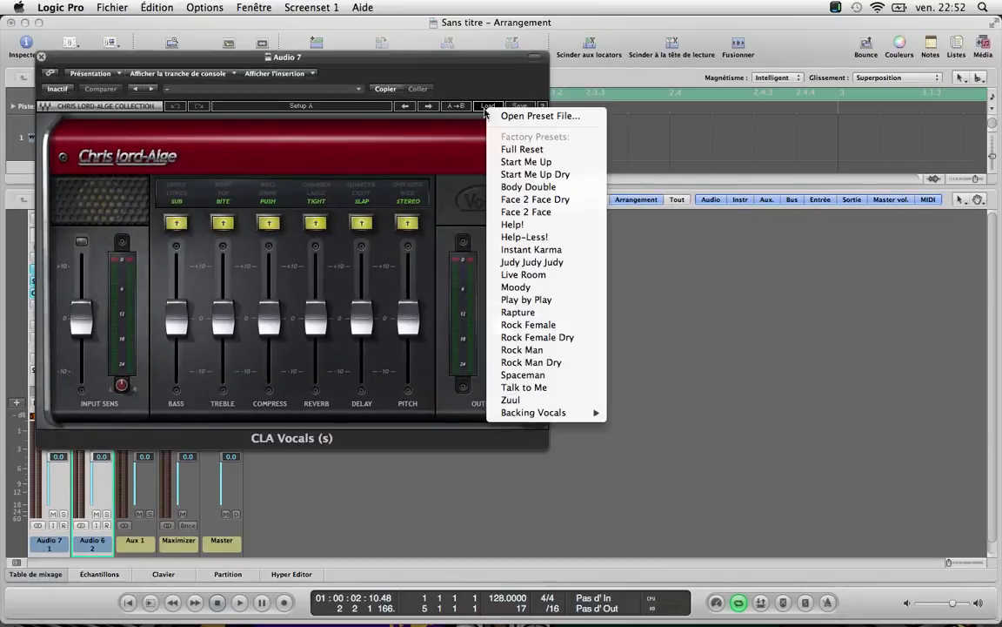
left_click(520, 213)
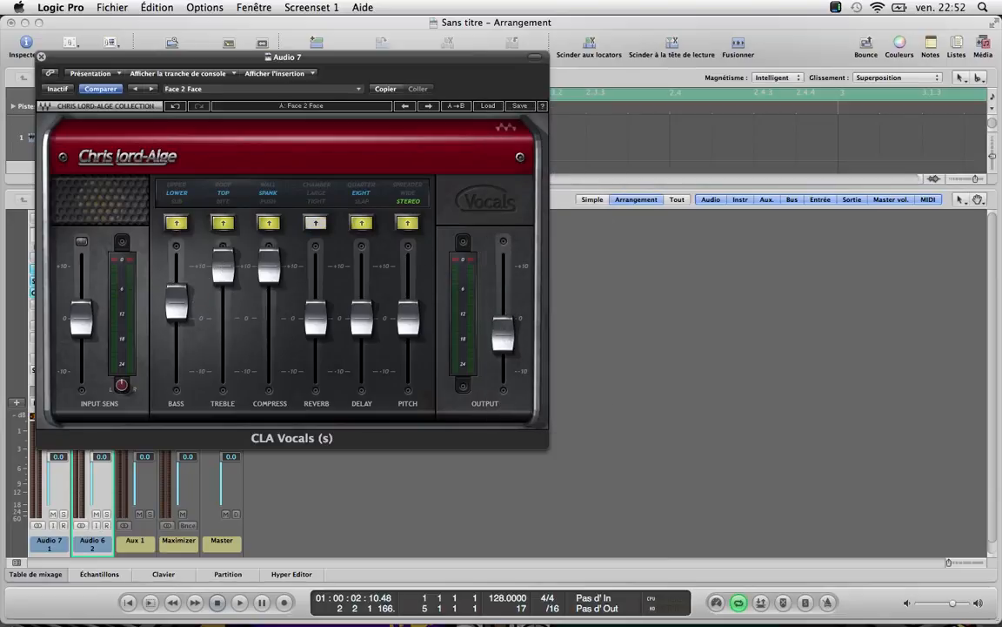
mouse_move(223, 292)
left_mouse_down()
mouse_move(224, 283)
mouse_move(223, 293)
left_mouse_up()
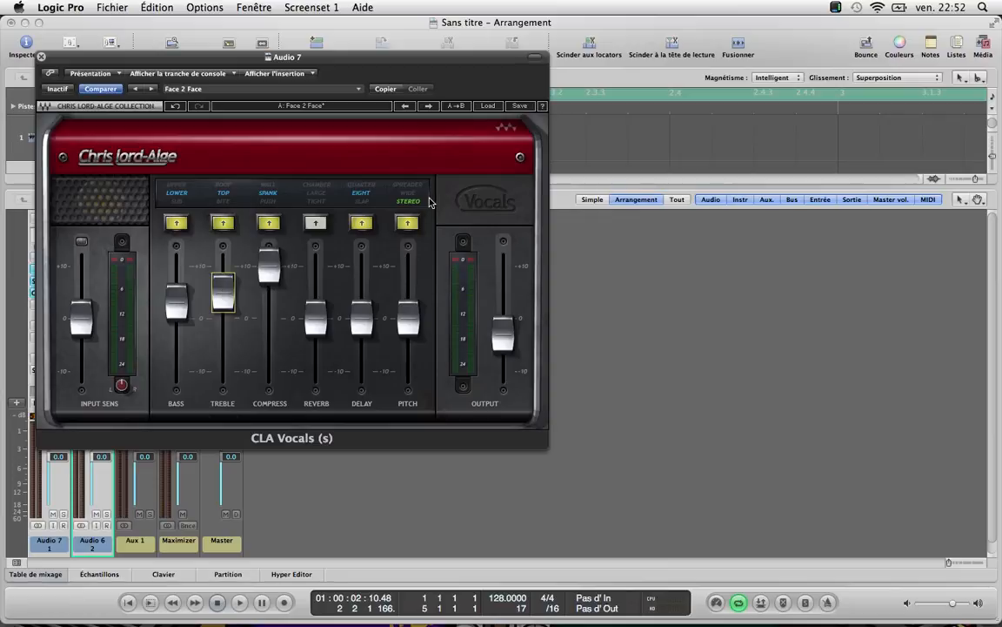
Copy the CLA Vocals settings from Audio 7 and paste them into Audio 6's CLA Vocals
left_click(386, 89)
left_click(40, 55)
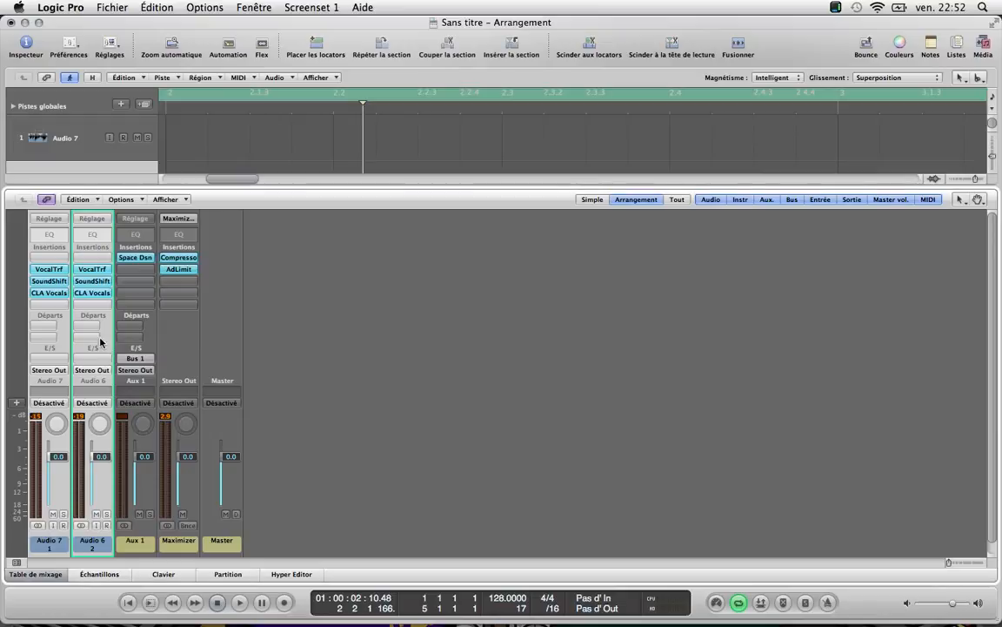
left_click(92, 291)
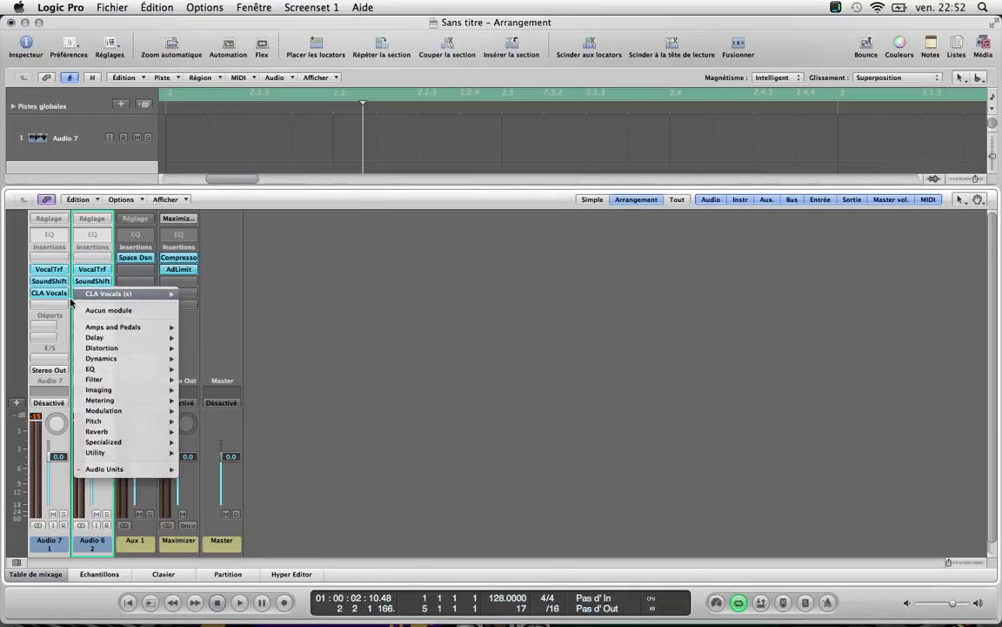
left_click(73, 303)
double_click(84, 295)
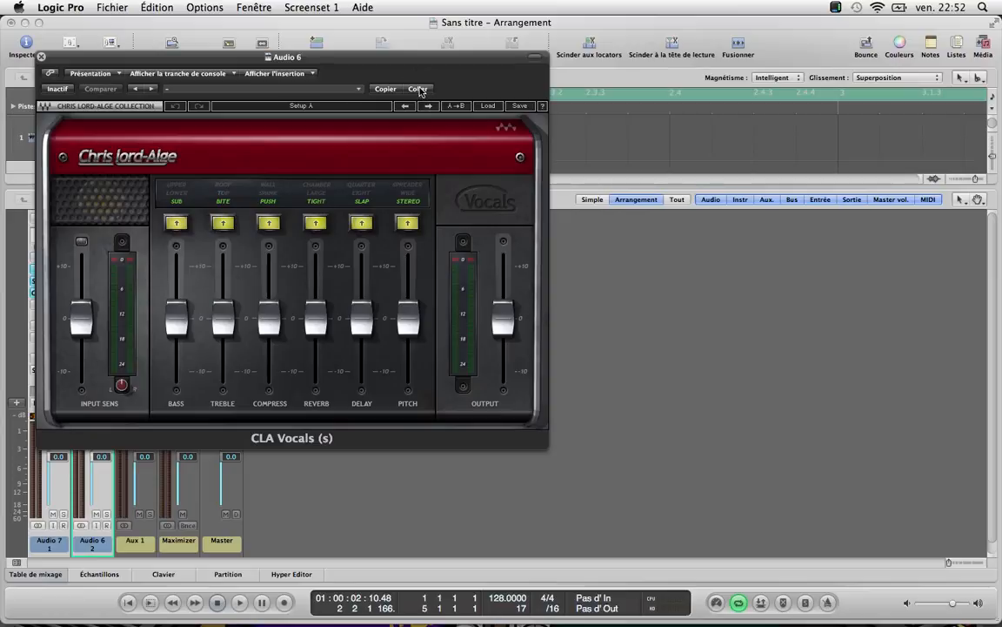
left_click(418, 89)
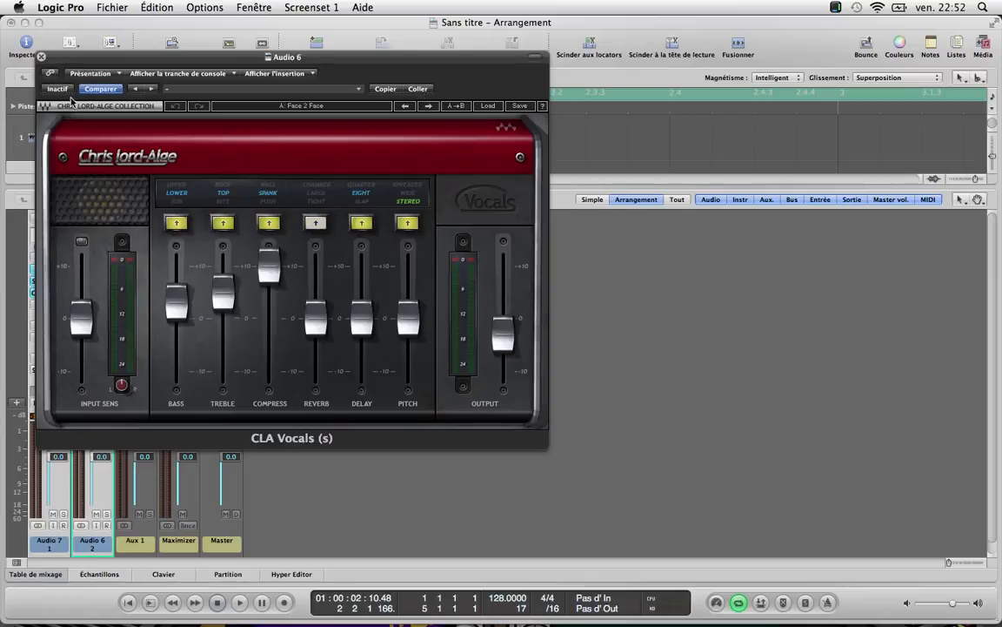
left_click(41, 57)
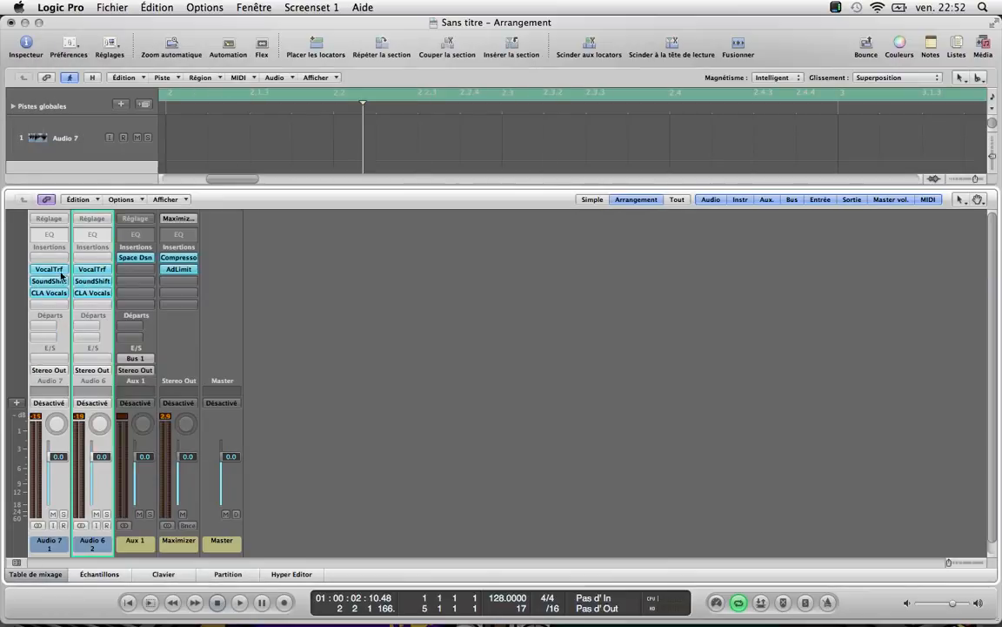
Hide the mixer and play the arrangement from the start to audition both vocal parts with CLA Vocals
left_click(38, 574)
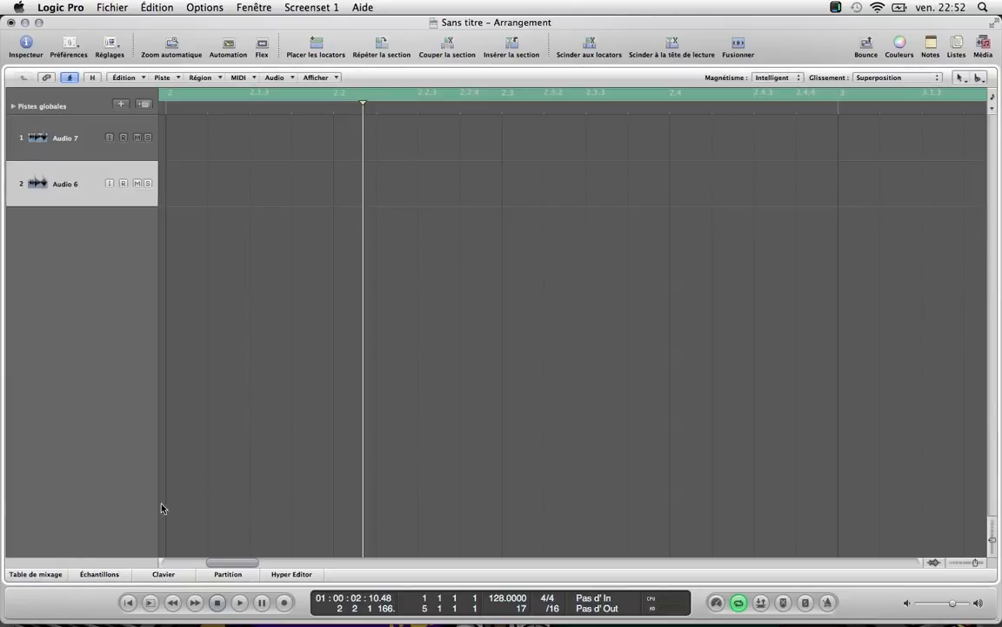
scroll(210, 371, "left", 3)
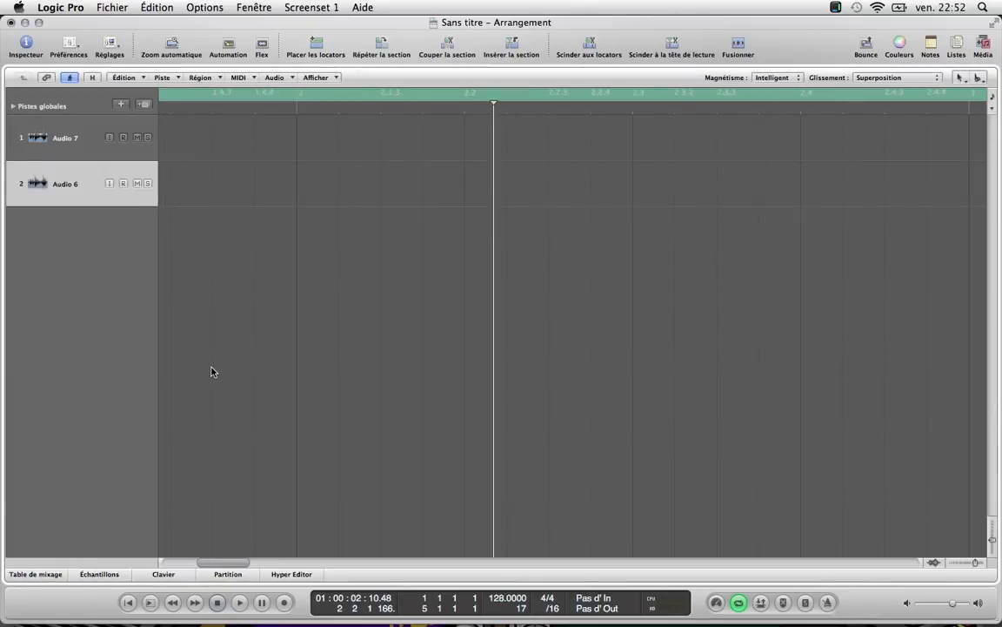
key("Return")
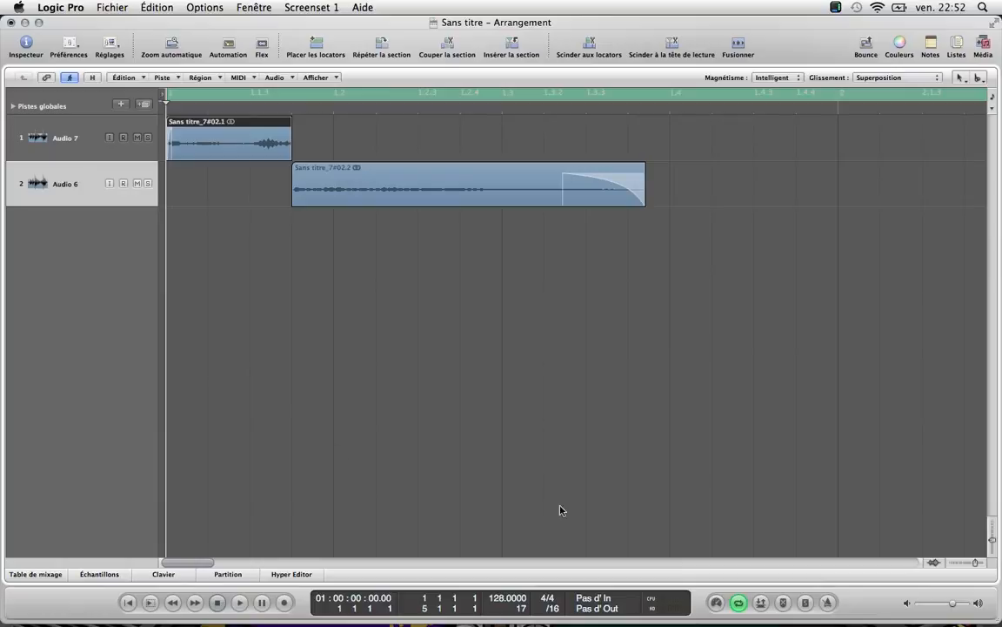
left_click(954, 563)
key("space")
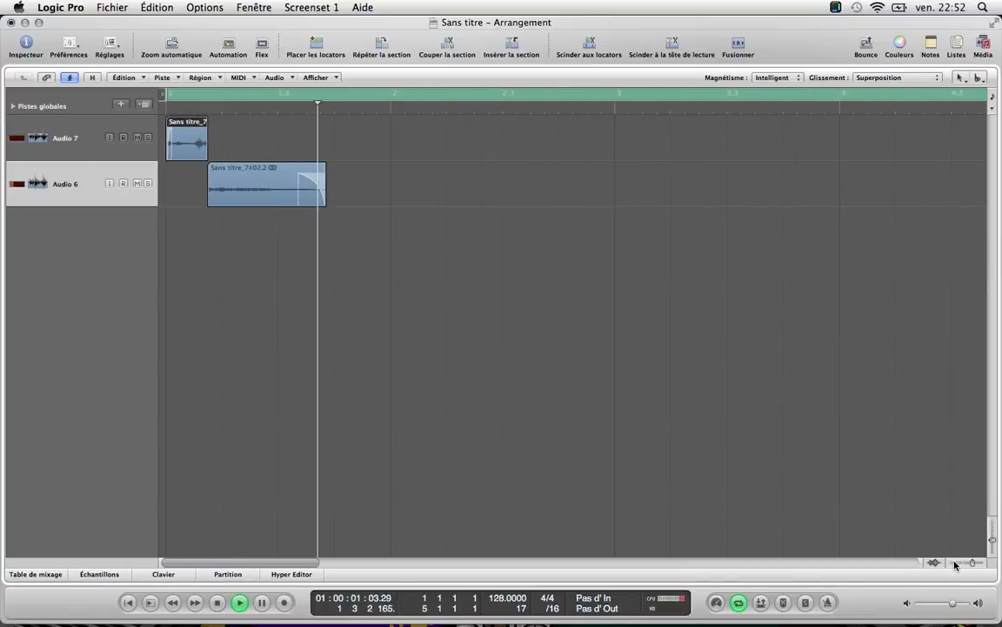
Add three new audio tracks, Audio 1, Audio 2 and Audio 3, below the Audio 6 track
left_click(84, 181)
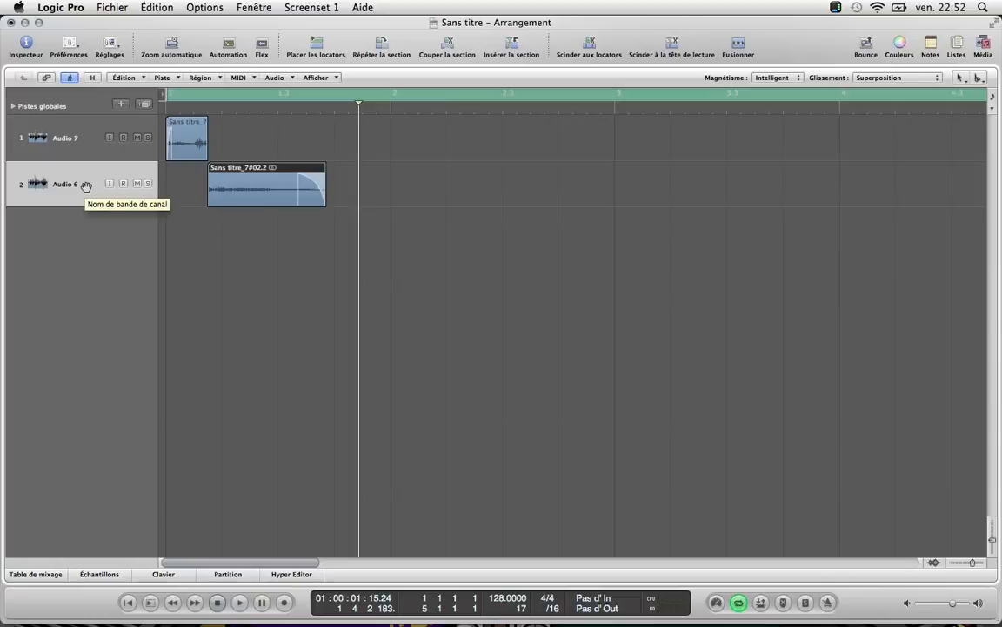
key("alt+super+a")
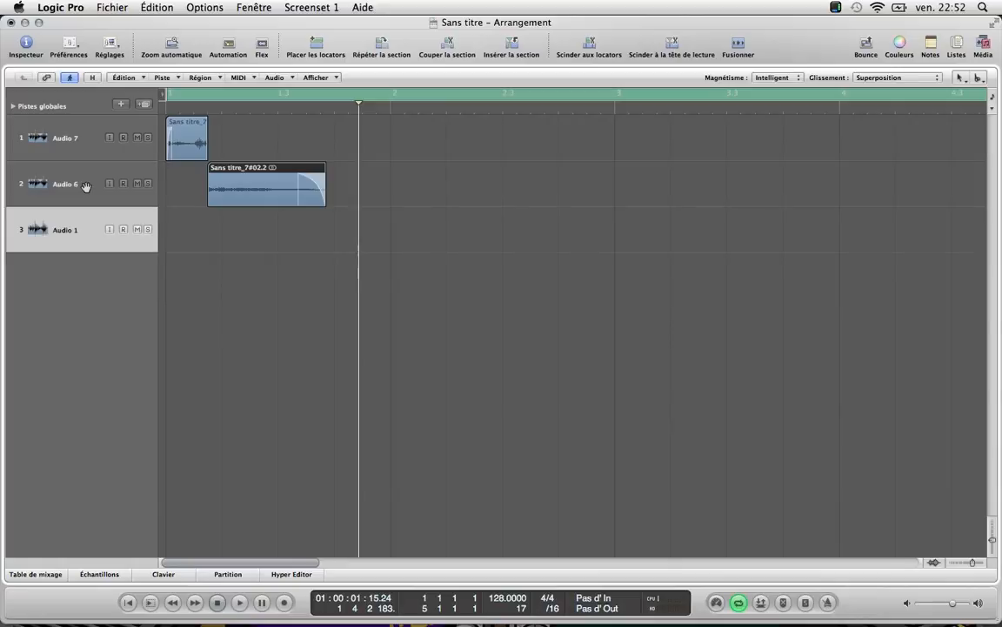
key("alt+super+a")
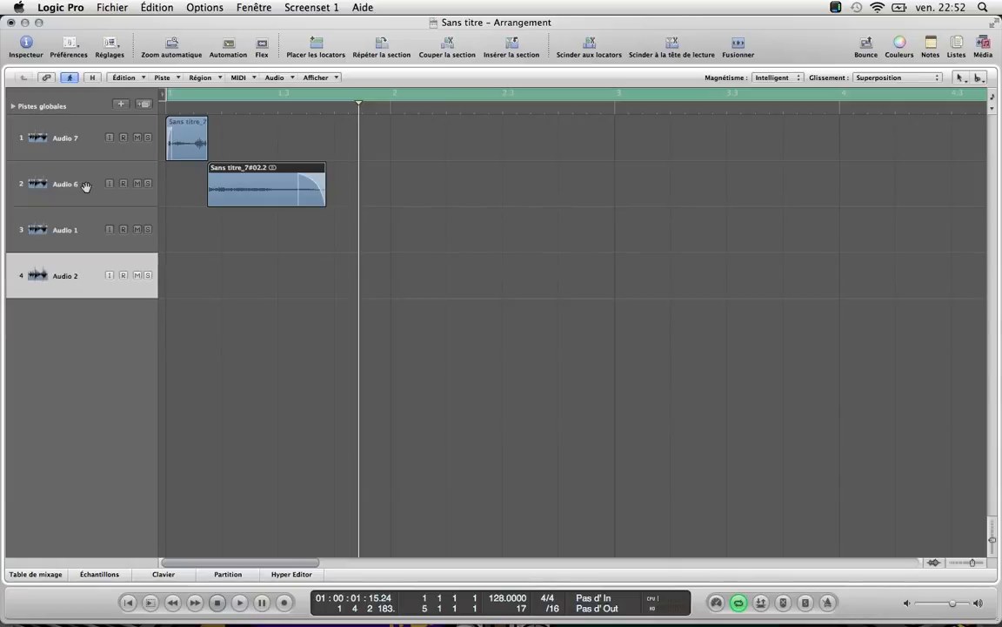
key("alt+super+a")
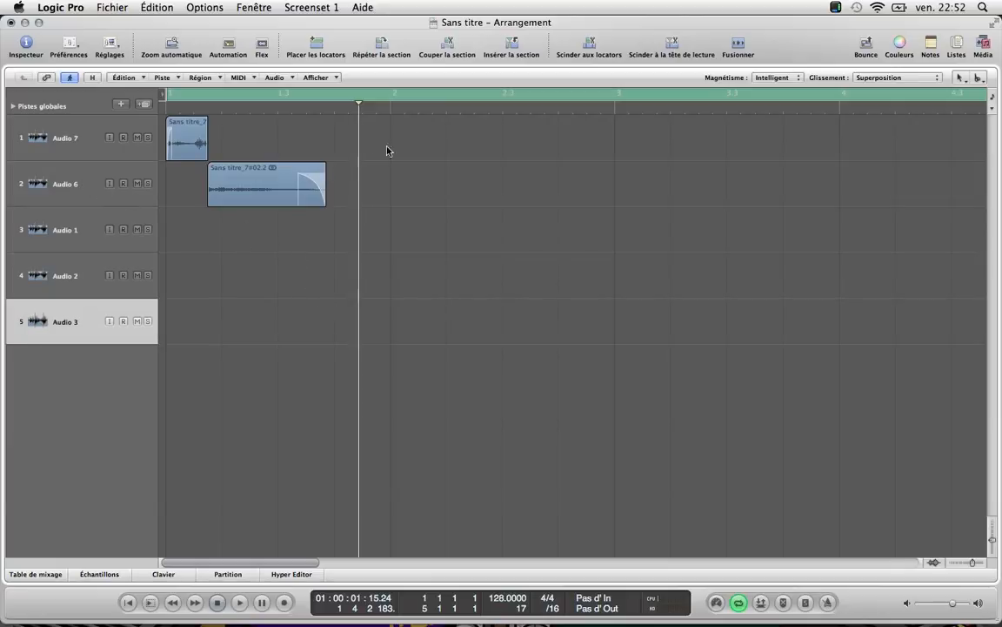
Copy both vocal regions to bars 2, 3 and 4, placing the longer copies on Audio 1, Audio 2 and Audio 3 respectively
left_click_drag(446, 137, 864, 145)
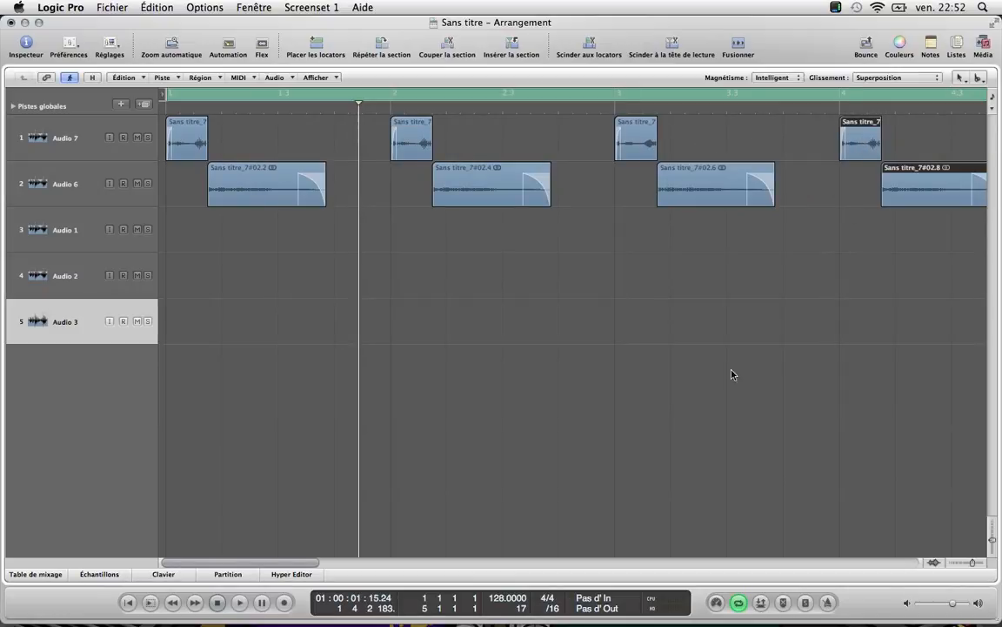
scroll(679, 350, "right", 3)
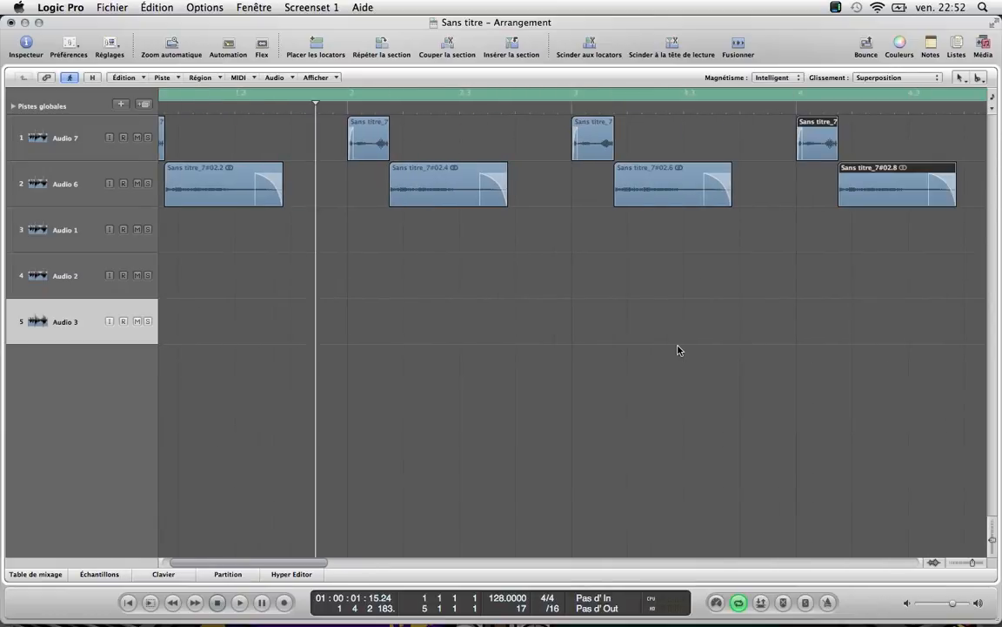
left_click_drag(425, 195, 425, 237)
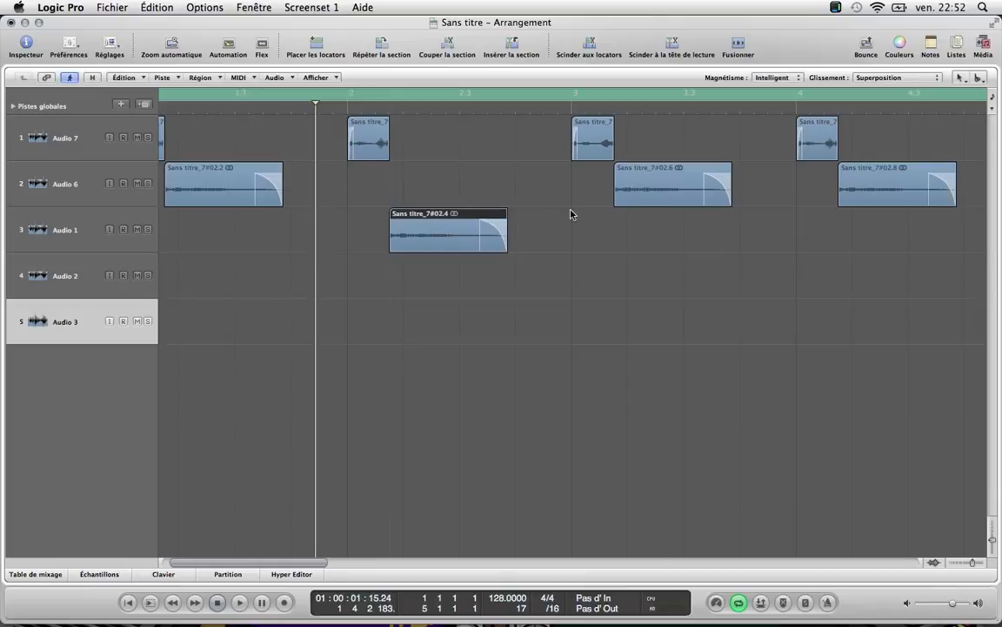
left_click_drag(655, 194, 654, 278)
left_click(854, 199)
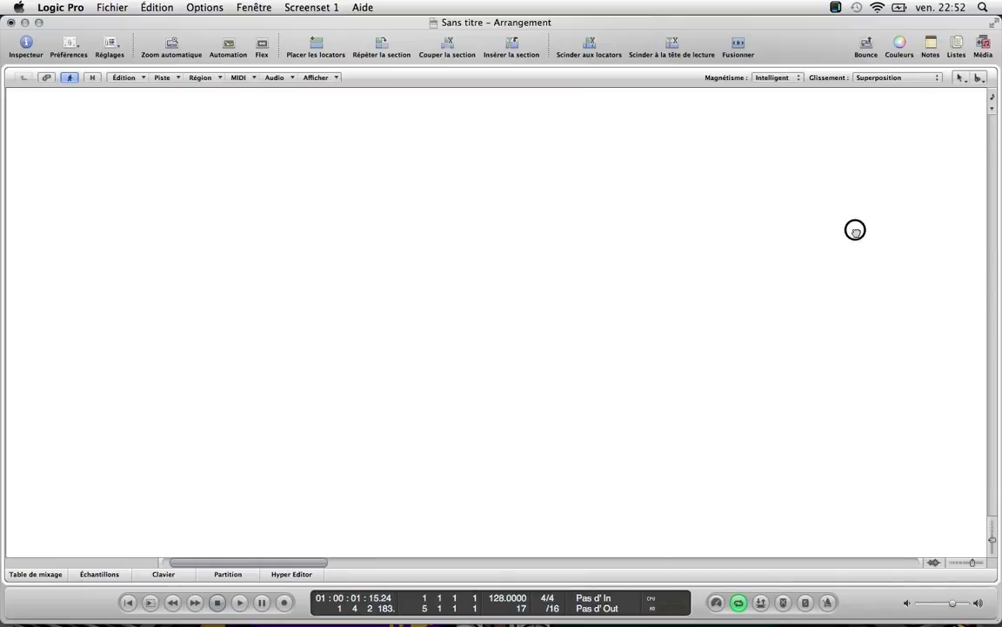
left_click_drag(855, 275, 855, 285)
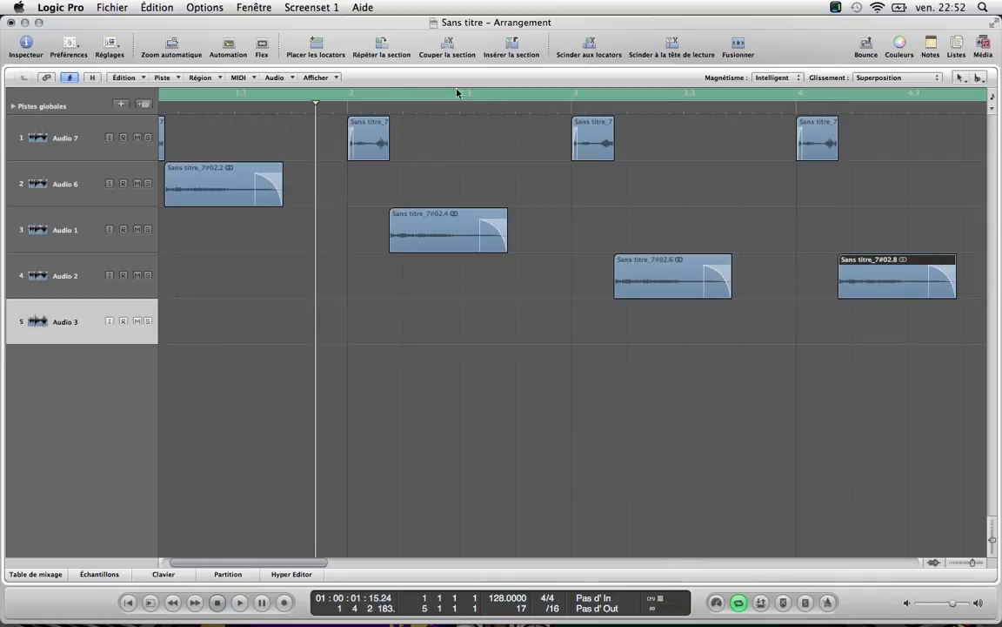
scroll(336, 152, "left", 3)
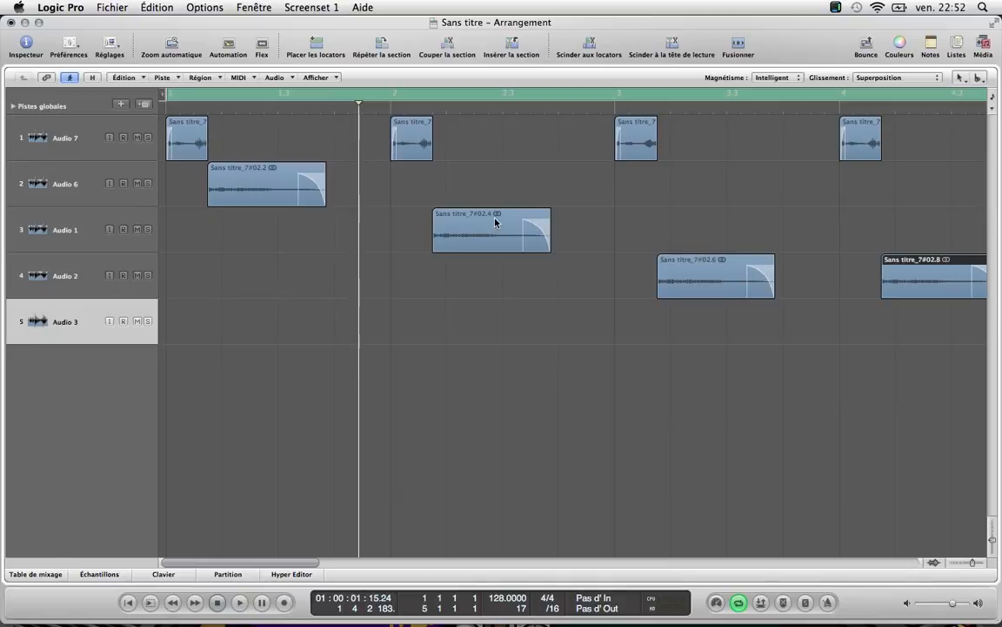
left_click_drag(904, 291, 906, 326)
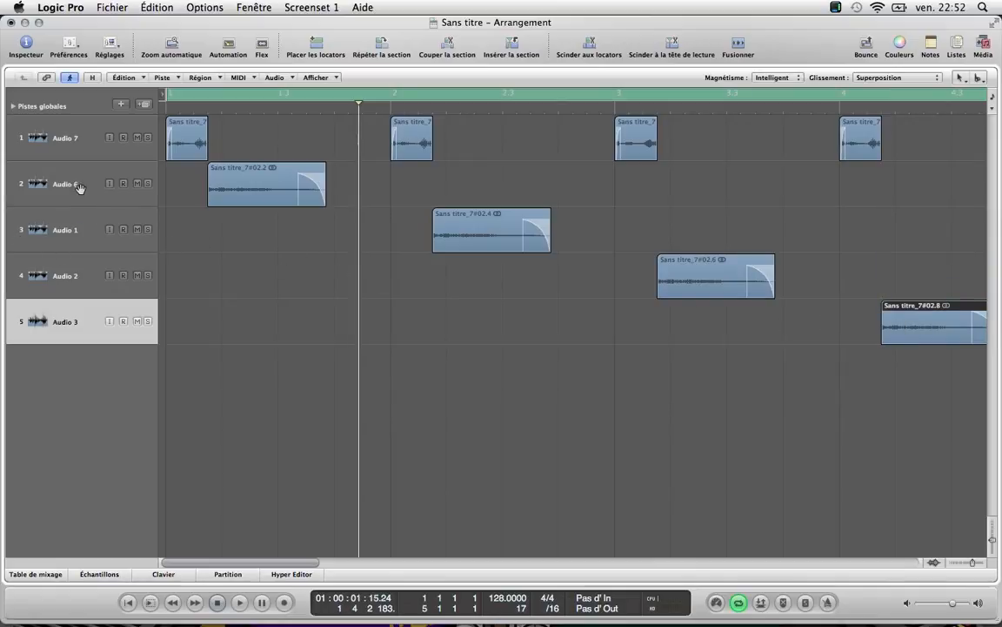
Select only the Audio 1 channel and set its Vocal Transformer pitch to B 1
left_click(73, 230)
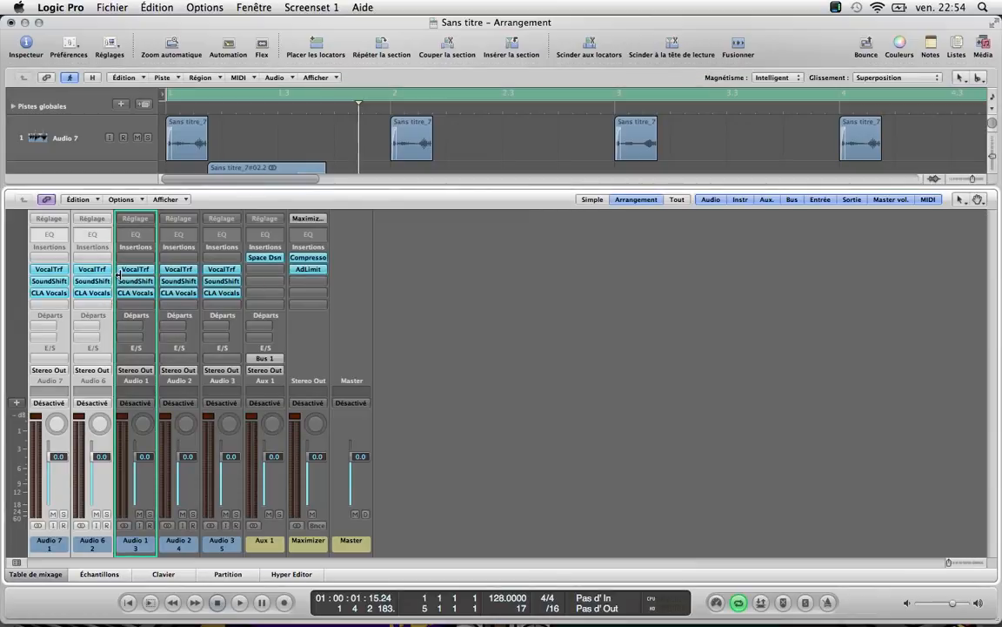
left_click(135, 548)
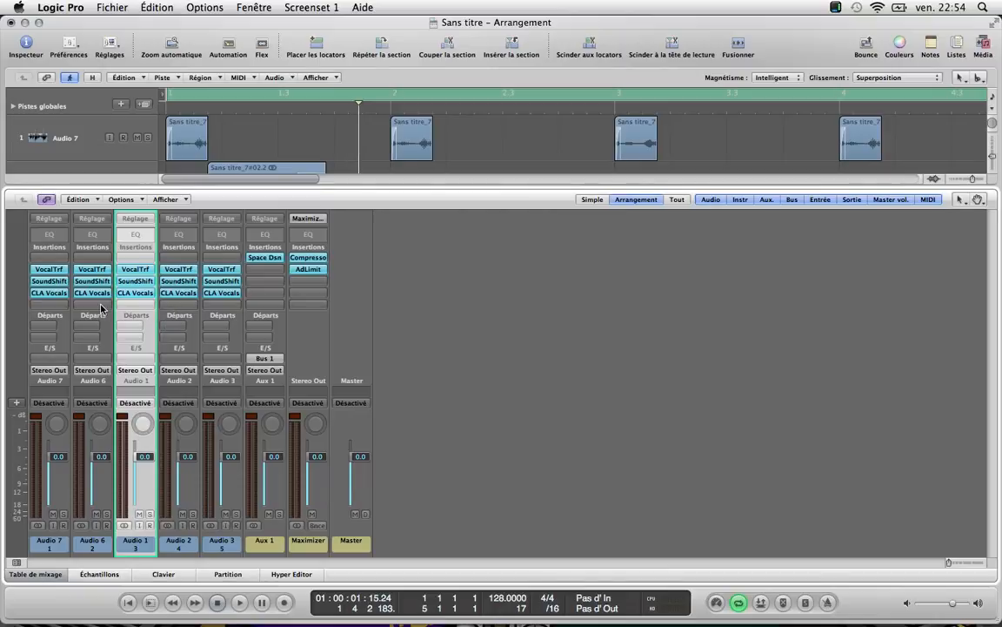
left_click(135, 275)
mouse_move(64, 156)
left_mouse_down()
mouse_move(69, 140)
mouse_move(67, 150)
left_mouse_up()
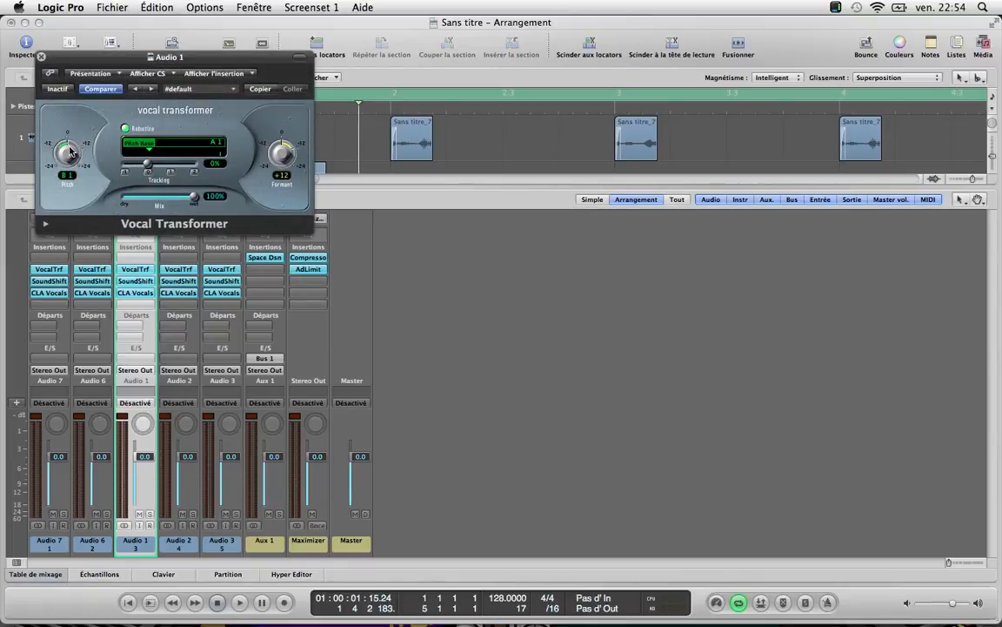
left_click(40, 58)
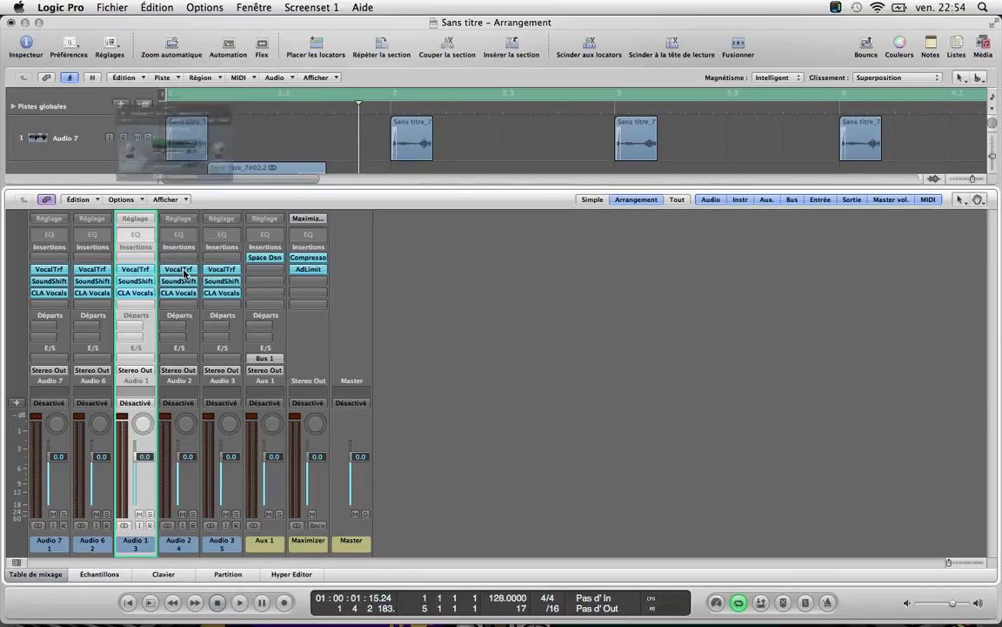
Set the Vocal Transformer pitch to D 2 on Audio 2 and to E 2 on Audio 3
left_click(181, 270)
left_click_drag(70, 155, 69, 145)
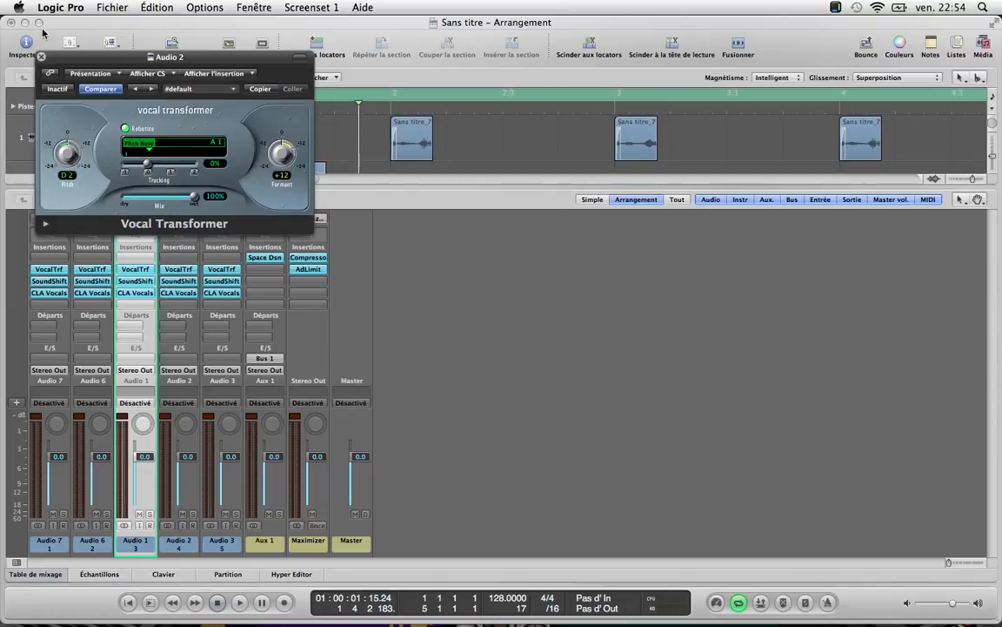
left_click(40, 57)
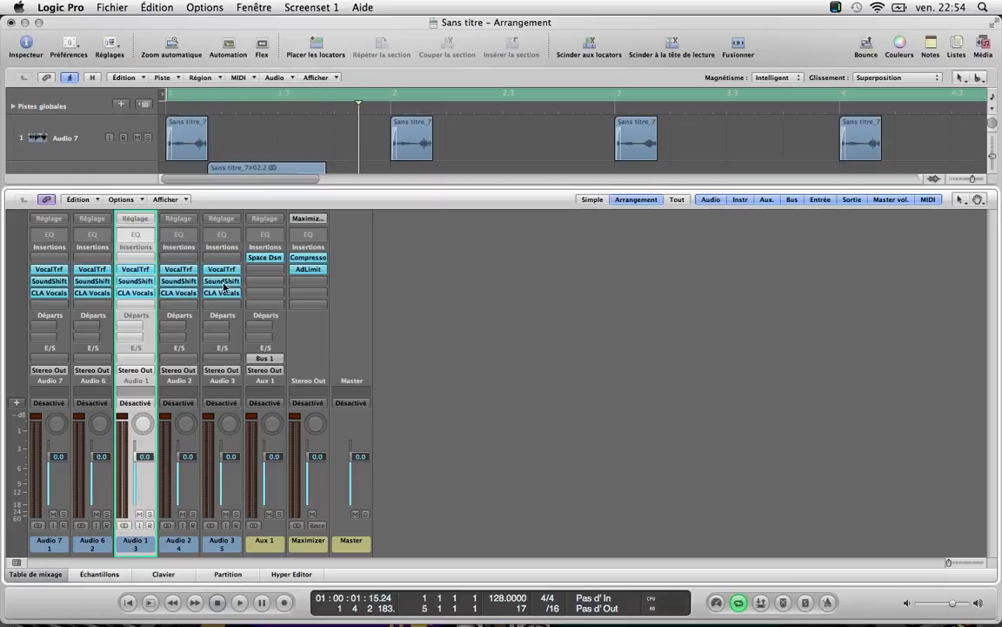
left_click(212, 272)
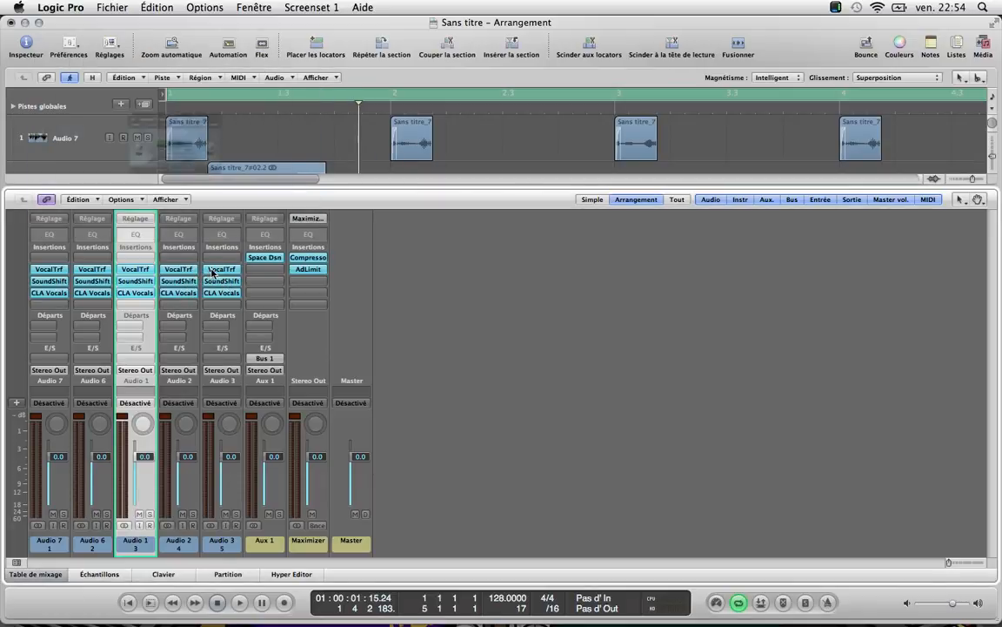
left_click_drag(70, 156, 68, 140)
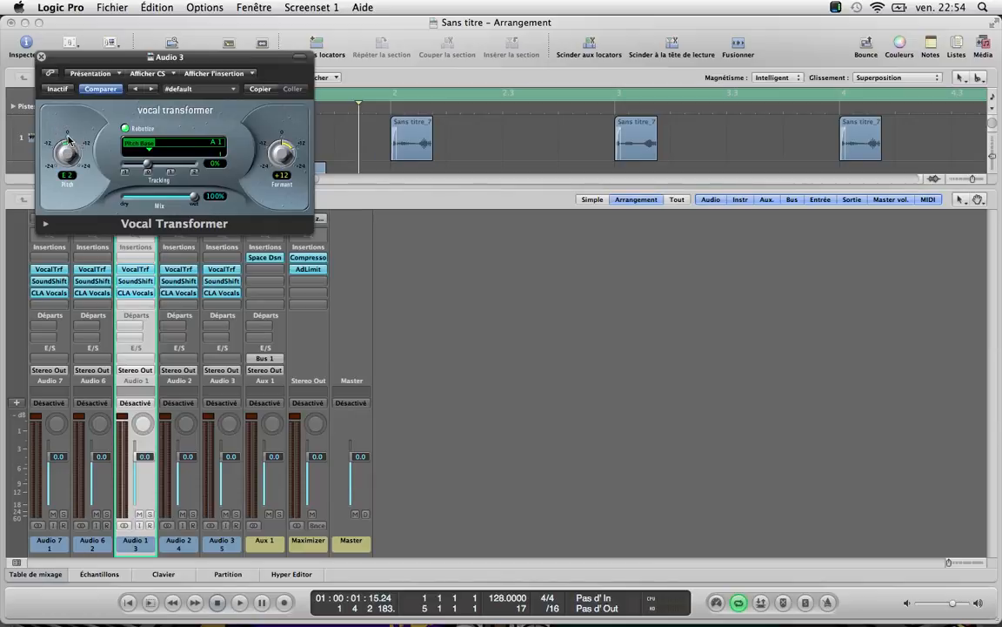
left_click(40, 57)
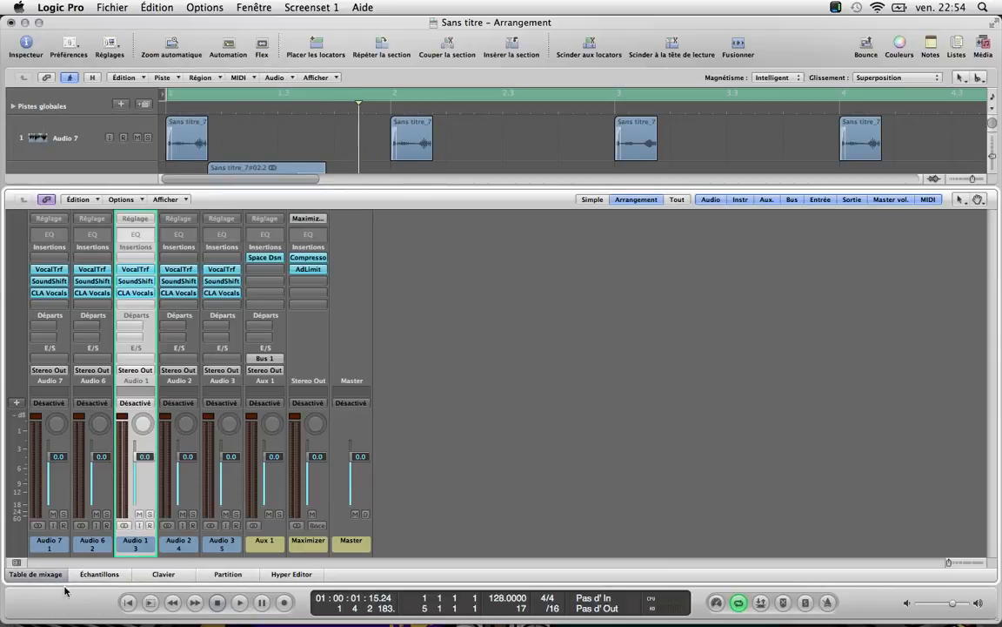
Hide the mixer and play the five-track arrangement from the start to audition the different robot pitches
left_click(35, 574)
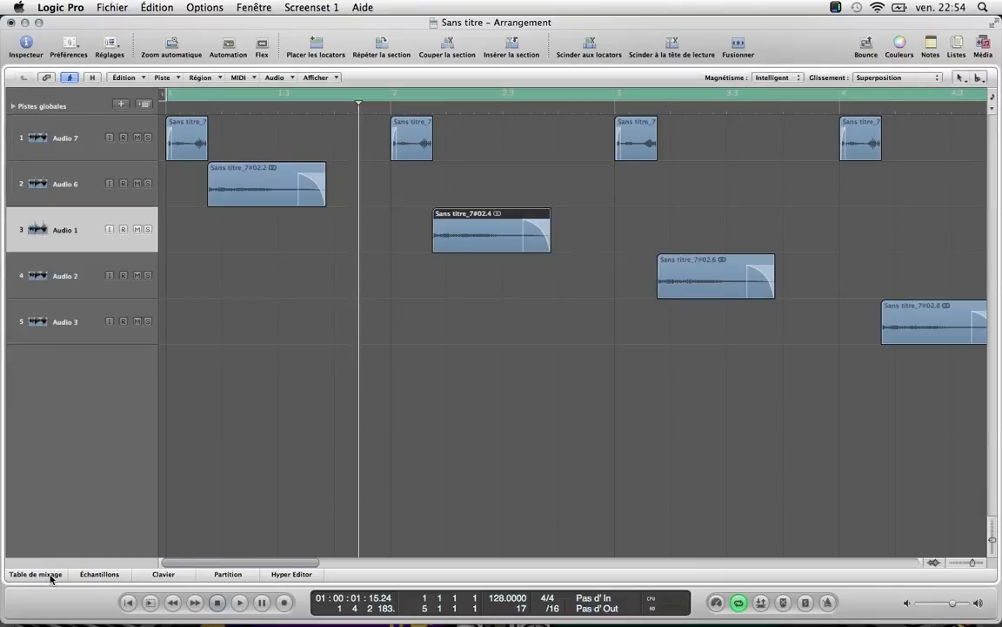
left_click(39, 574)
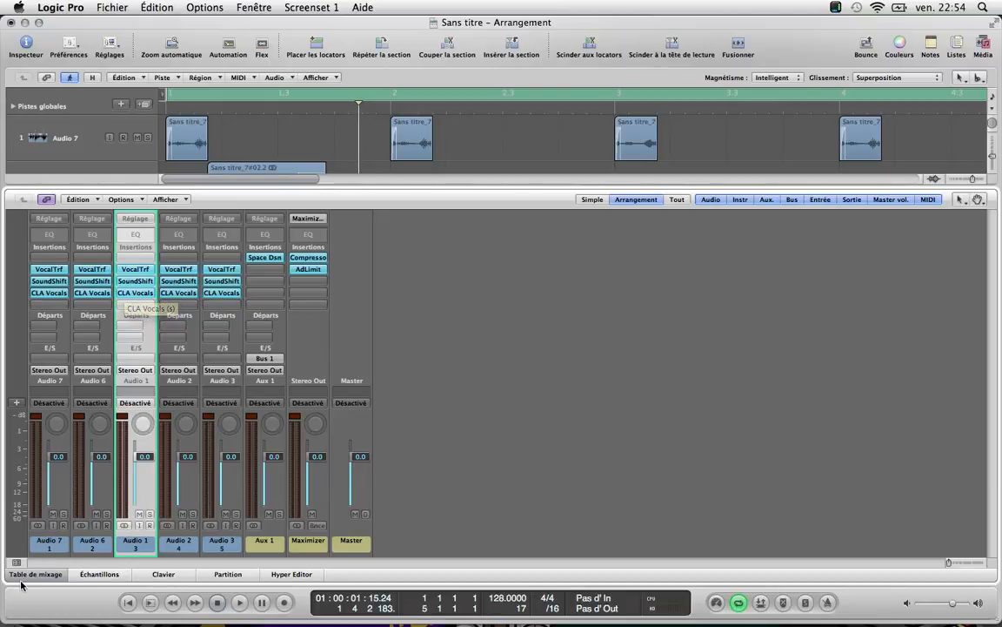
left_click(34, 574)
left_click(378, 375)
key("Return")
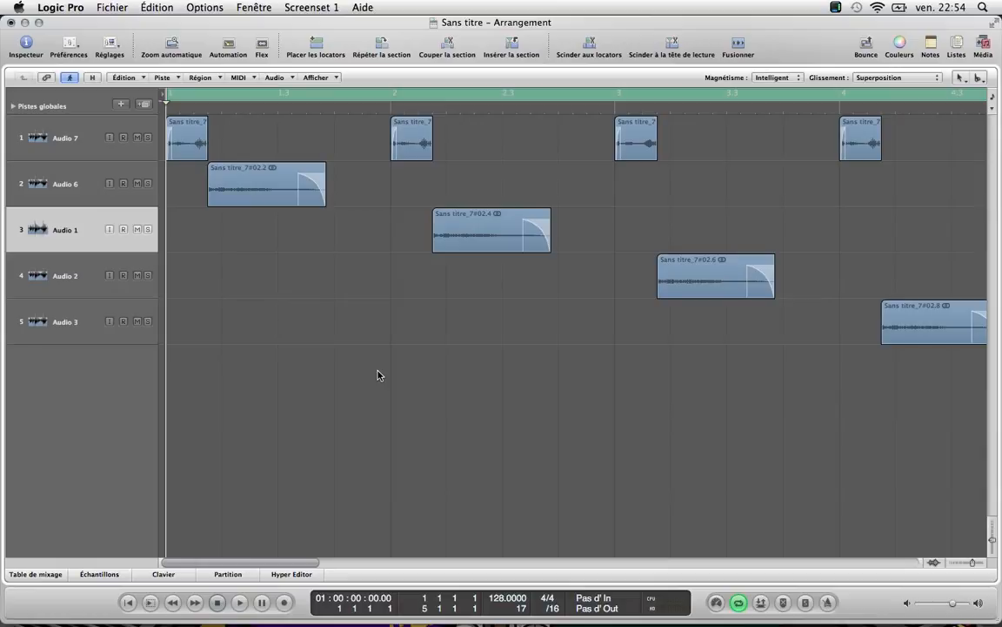
key("space")
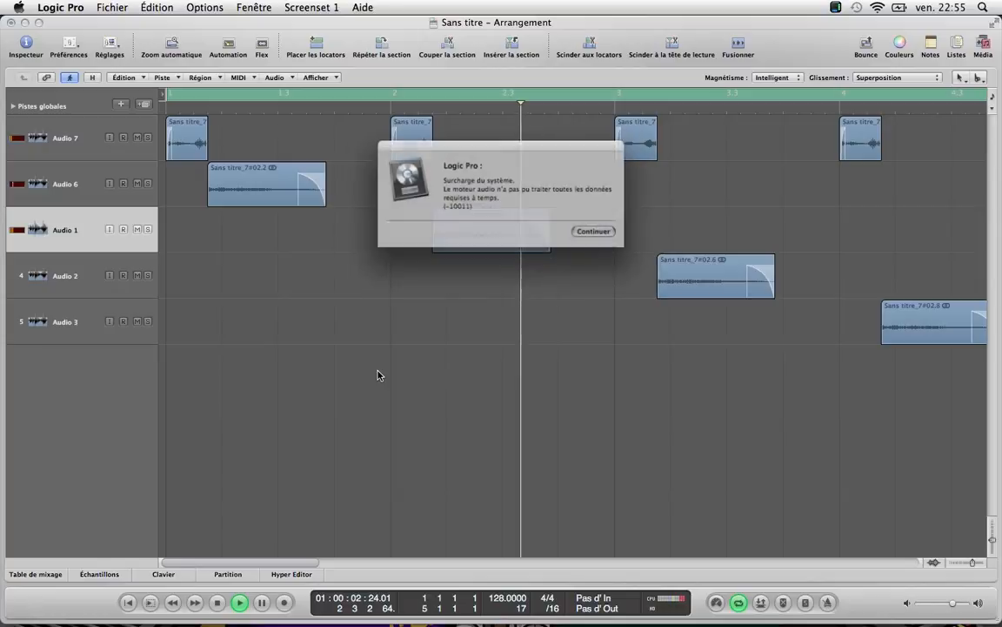
left_click(586, 230)
key("space")
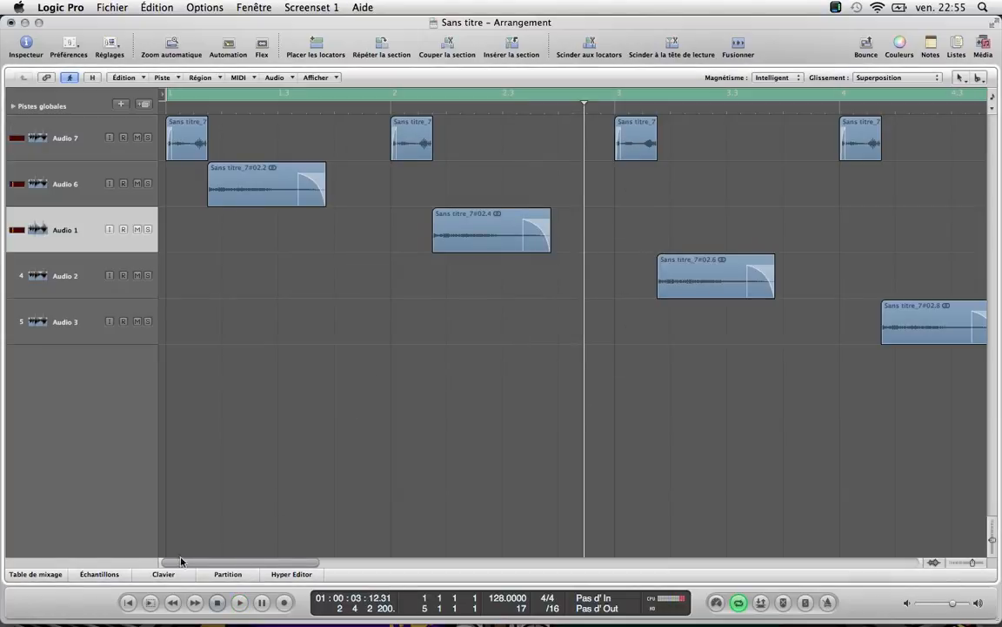
left_click(957, 561)
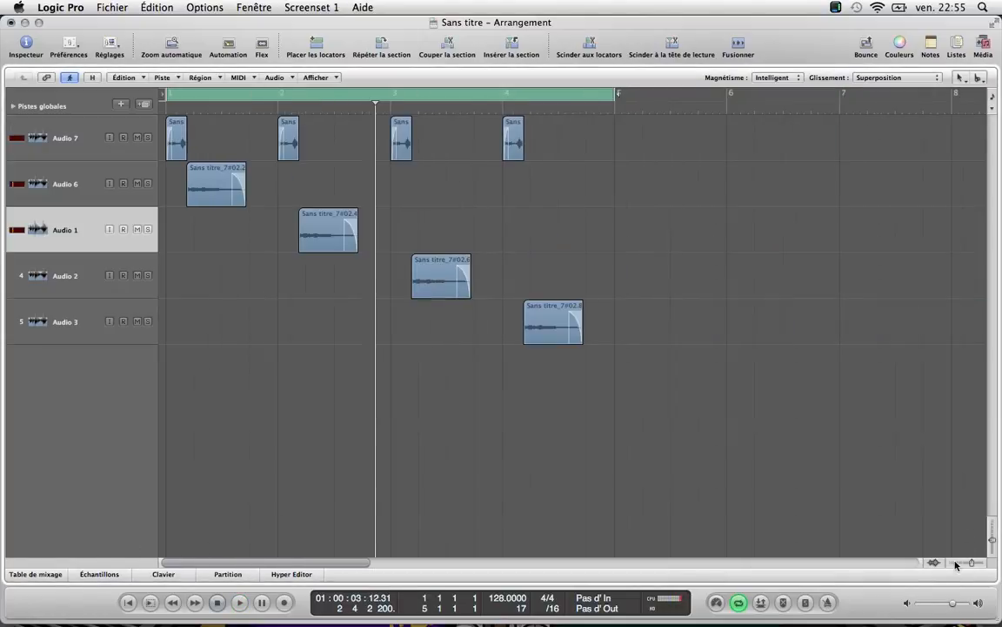
Shorten the project by moving its end marker to just after the four-bar arrangement, between bars 5 and 6
left_click(957, 561)
left_click(958, 562)
mouse_move(926, 93)
left_mouse_down()
mouse_move(497, 90)
mouse_move(401, 141)
mouse_move(381, 141)
left_mouse_up()
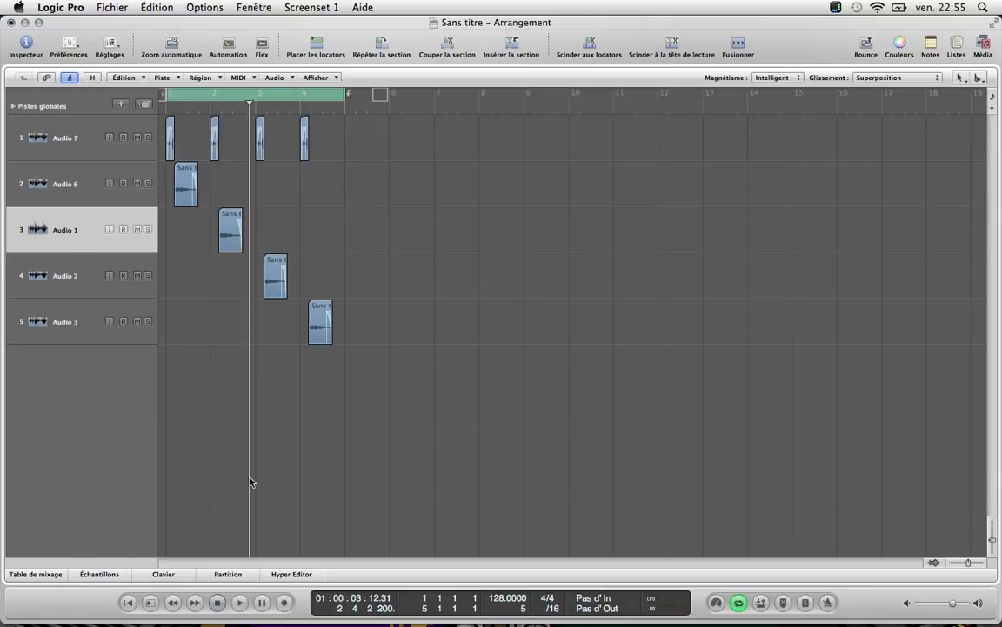
Bypass the Space Designer reverb on the Aux 1 channel and close the mixer
key("x")
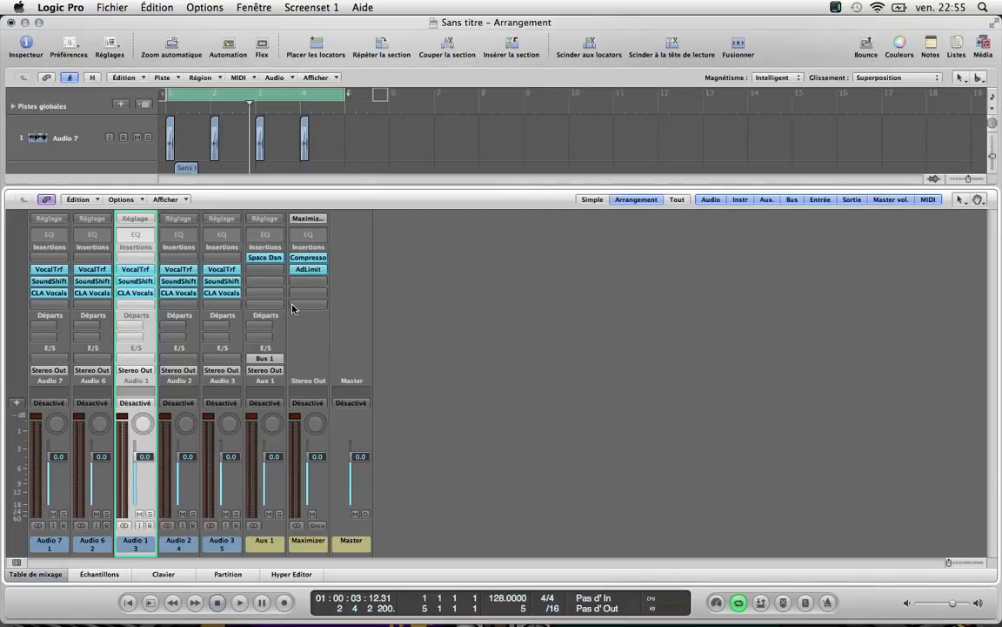
left_click(267, 261, "alt")
key("x")
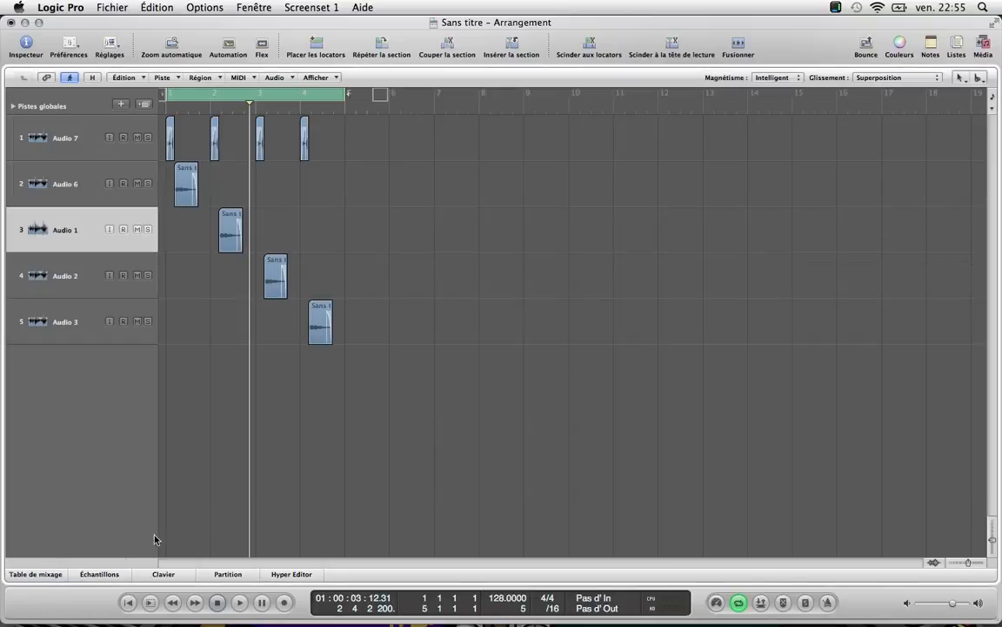
Play the arrangement from the start without the reverb, dismissing any system alert
key("Return")
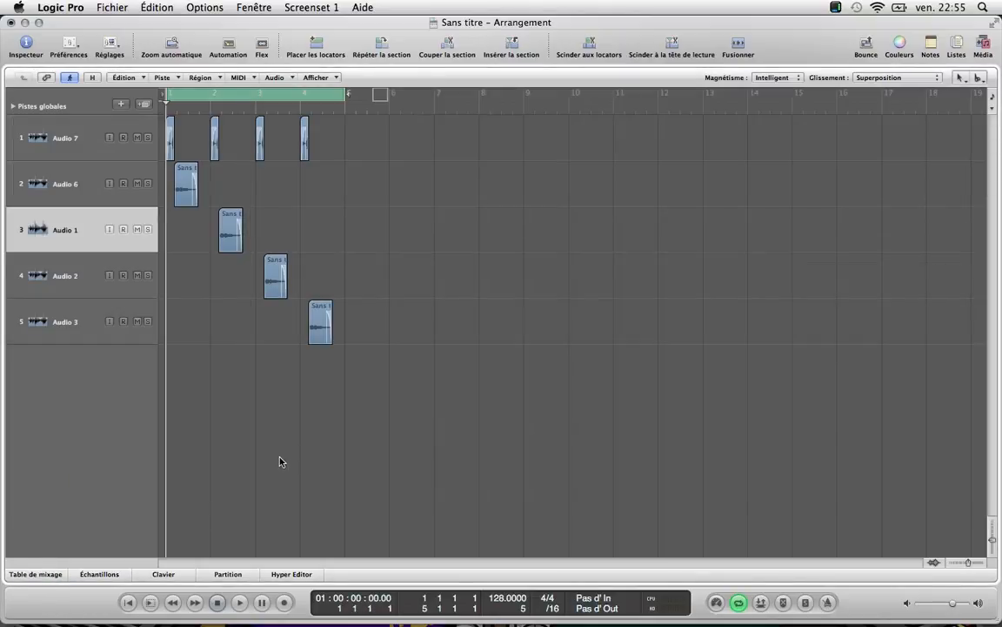
key("space")
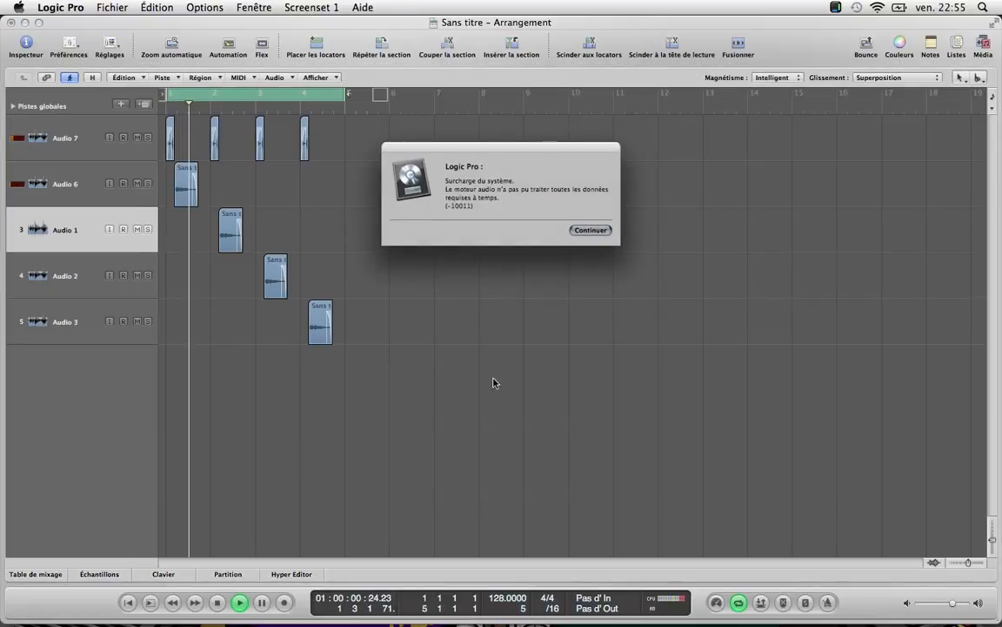
left_click(588, 232)
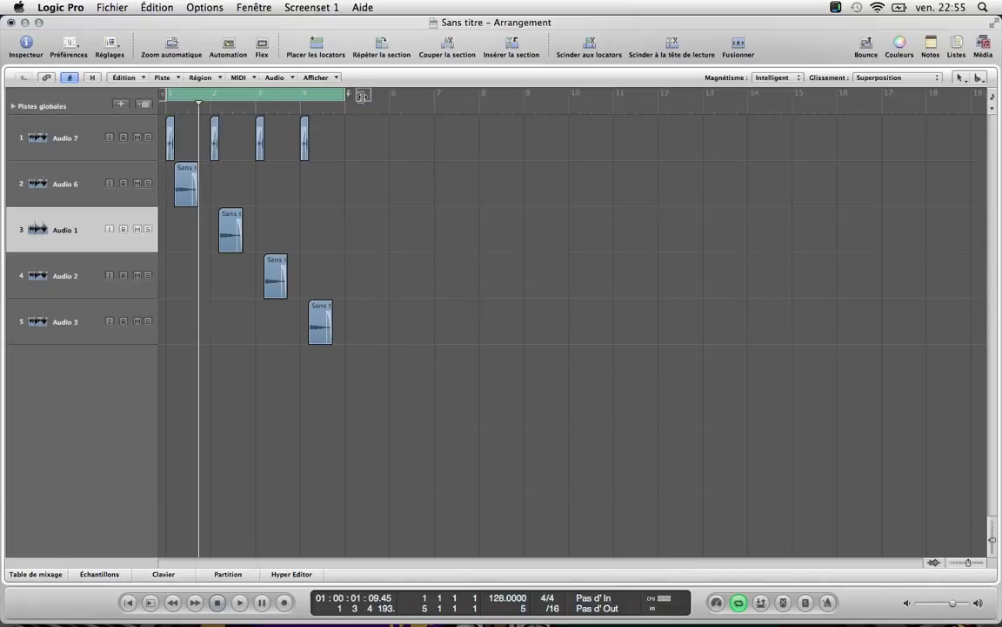
Display the Freeze controls in the track headers and enable Freeze on all five audio tracks
left_click(67, 338)
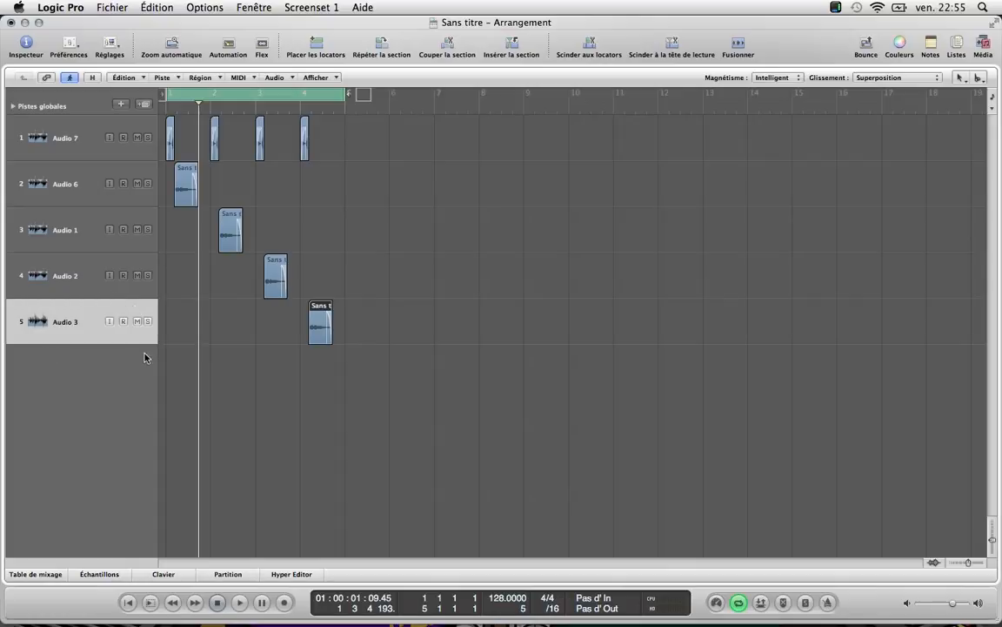
right_click(86, 339)
left_click(100, 400)
left_click_drag(119, 137, 120, 332)
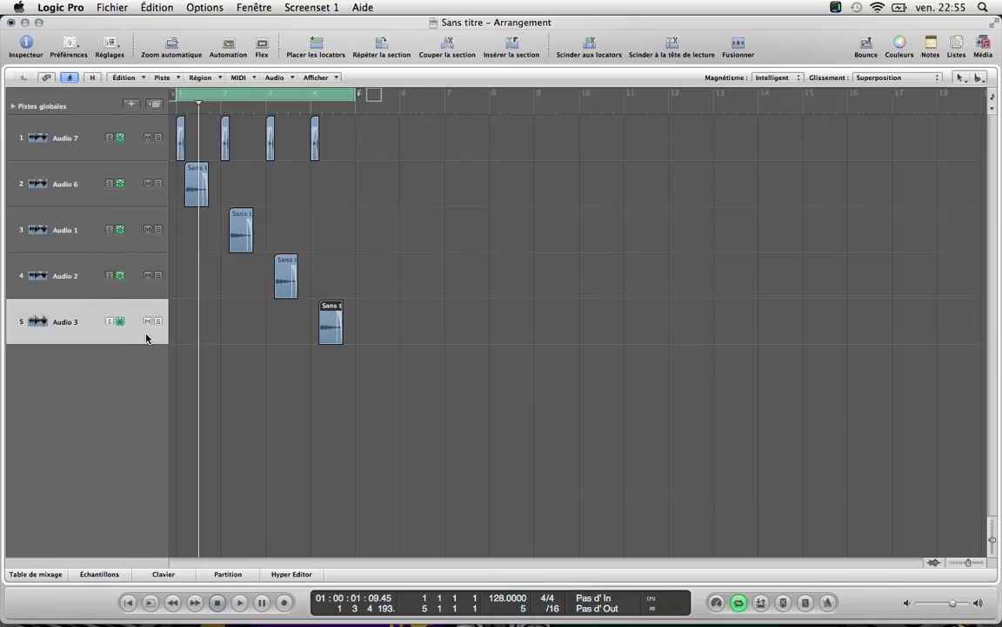
Render the freeze files from the start of the project and audition the frozen arrangement
key("Return")
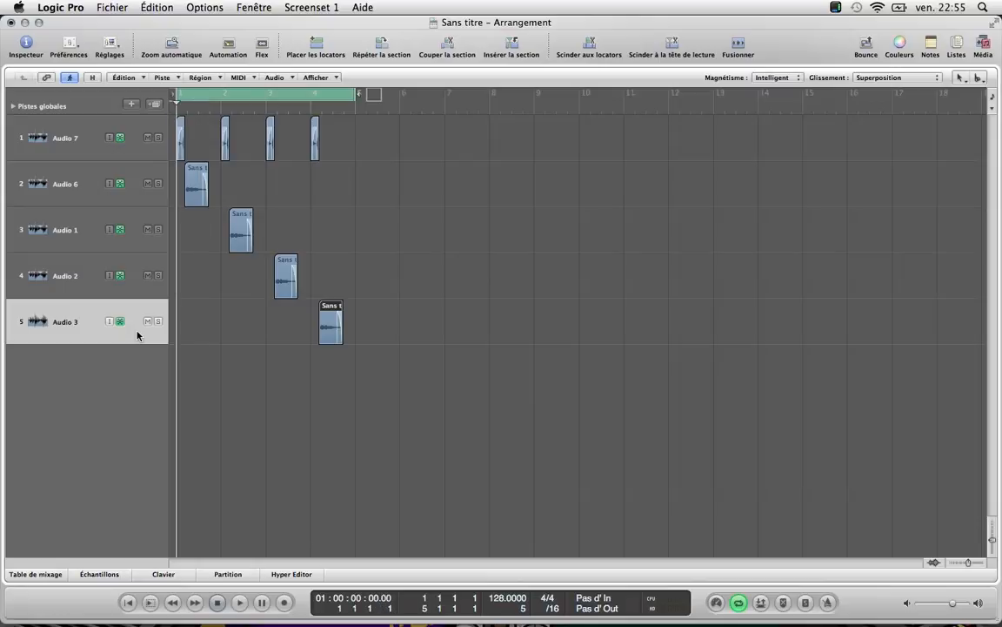
key("c")
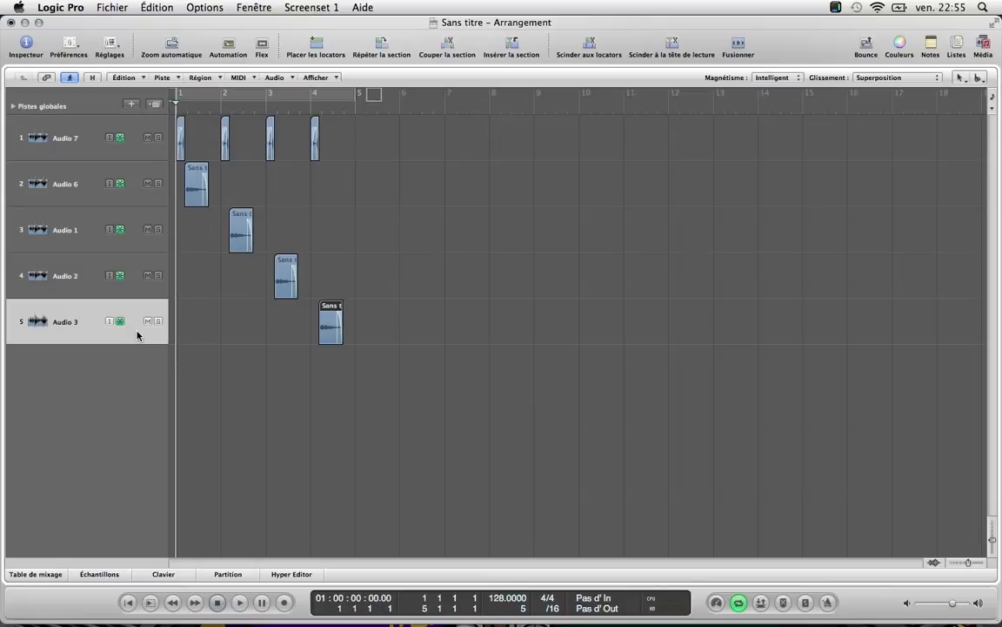
key("space")
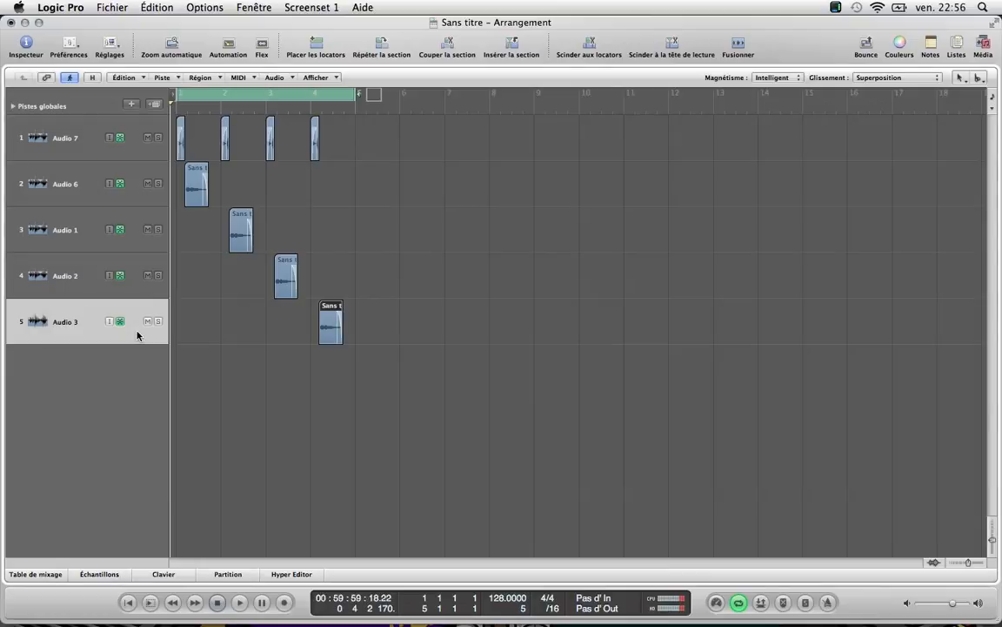
key("space")
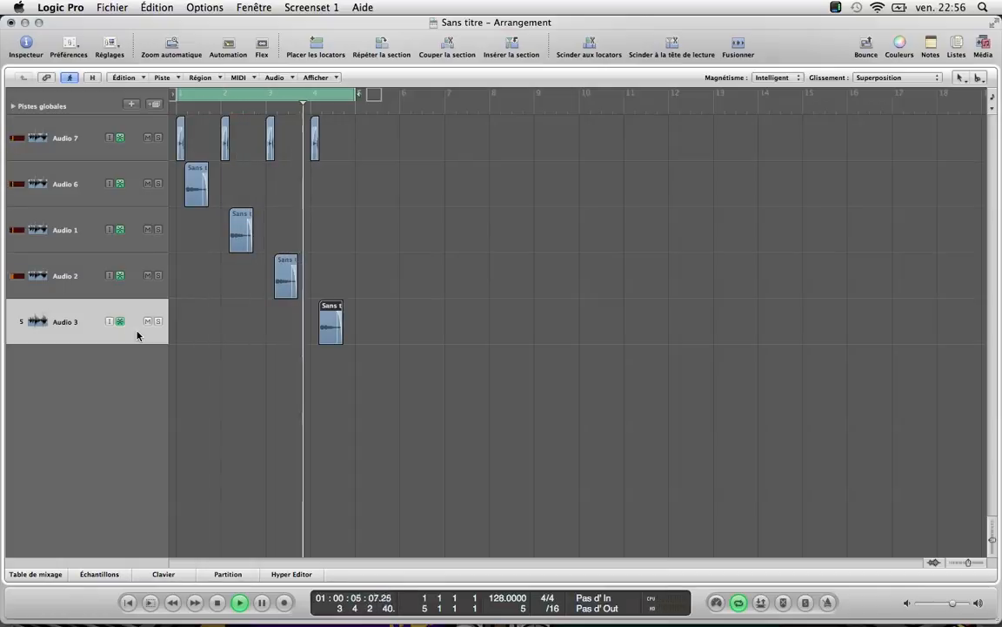
key("space")
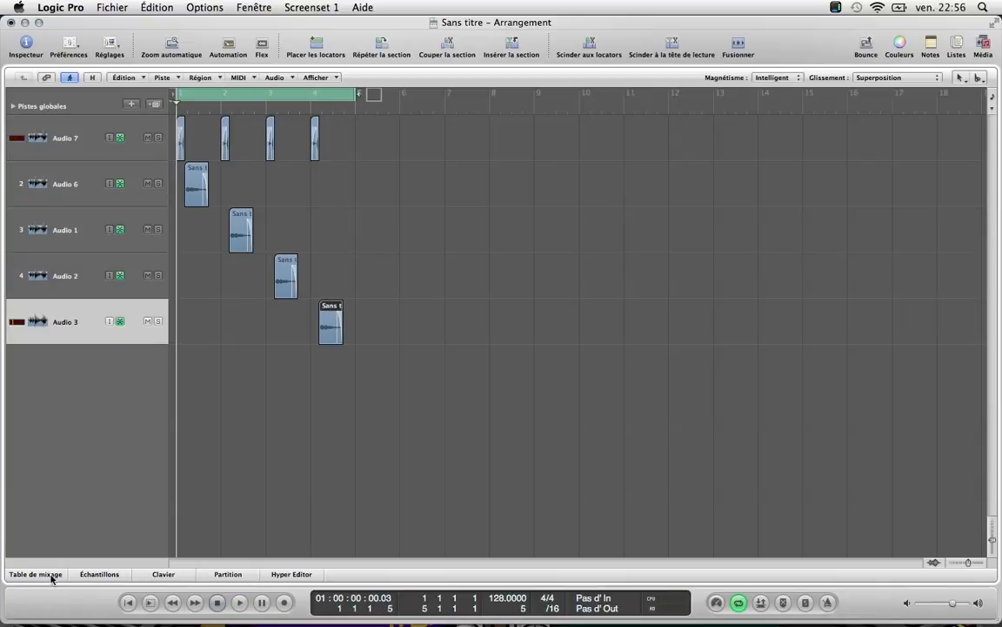
Add a Bus 1 send to all five vocal channels together and raise the send level to about -20.0
left_click(54, 573)
left_click_drag(49, 546, 220, 546)
left_click(171, 326)
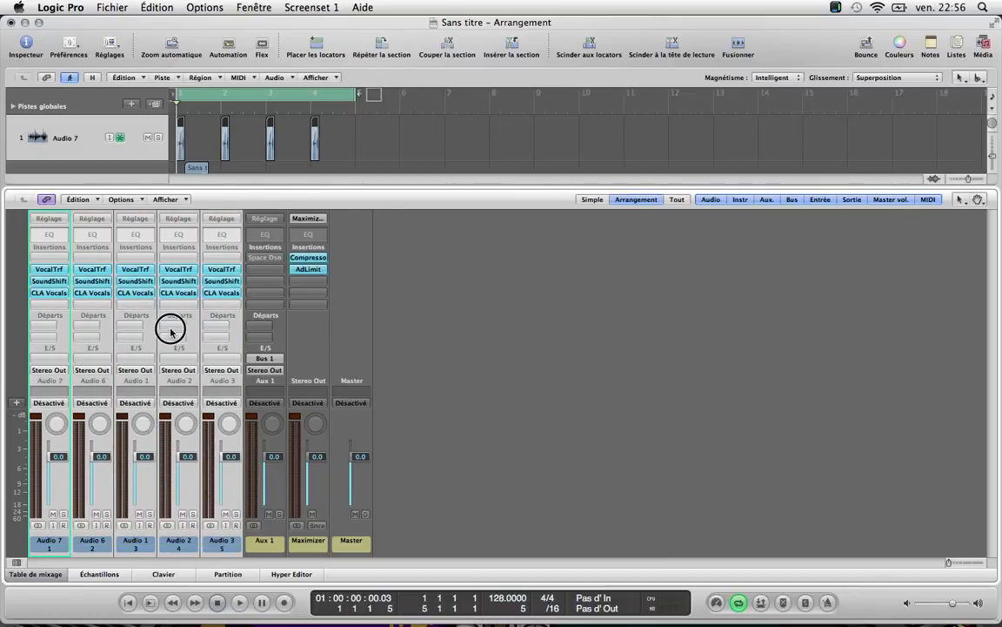
mouse_move(171, 337)
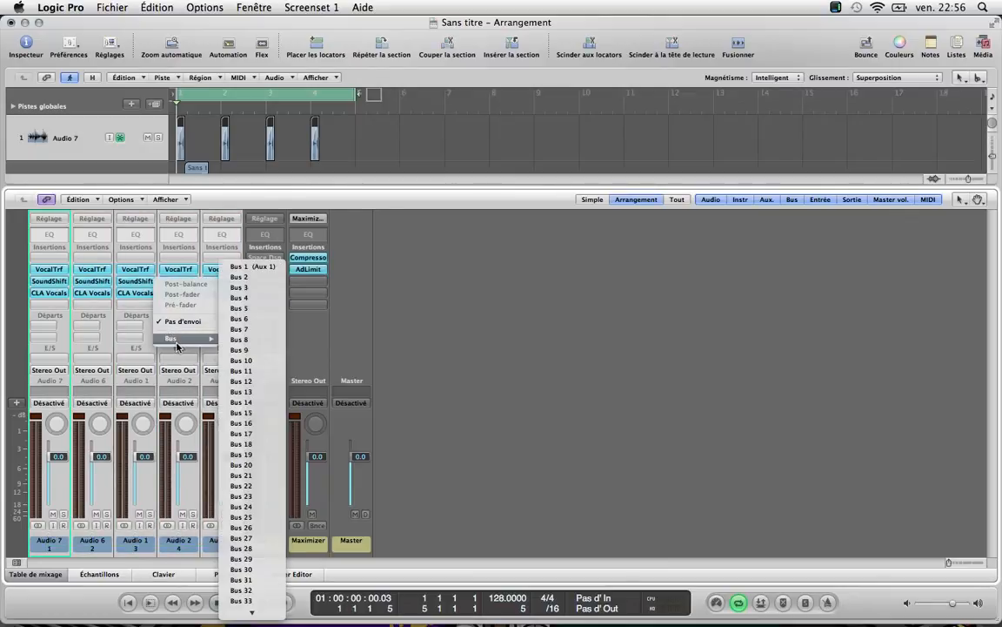
left_click(254, 269)
left_click_drag(237, 327, 229, 258)
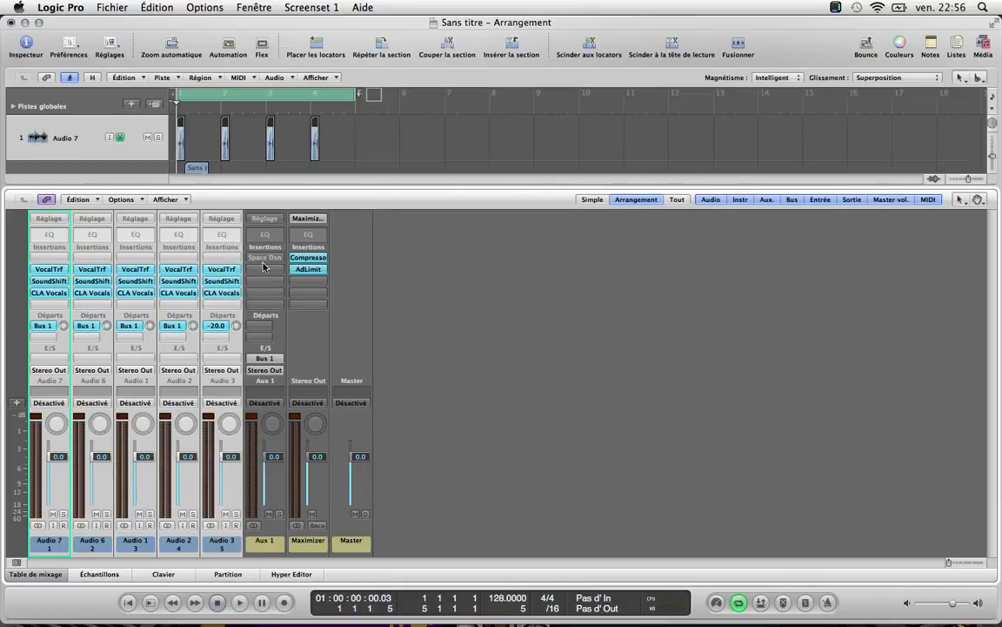
Re-enable Space Designer on Aux 1 and check its settings, then close its window
left_click(264, 260, "alt")
left_click(265, 259)
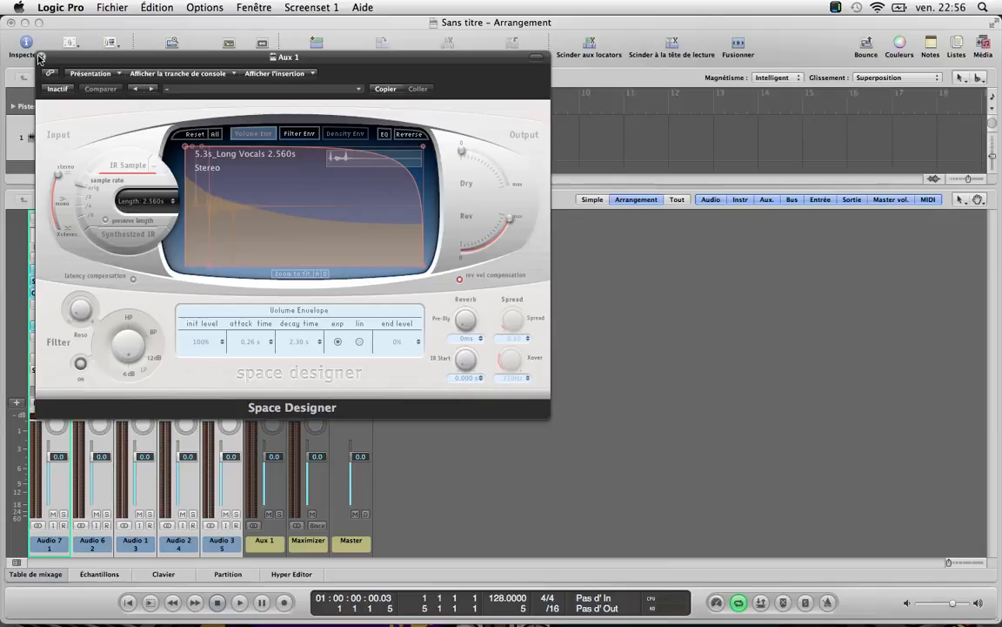
key("super+w")
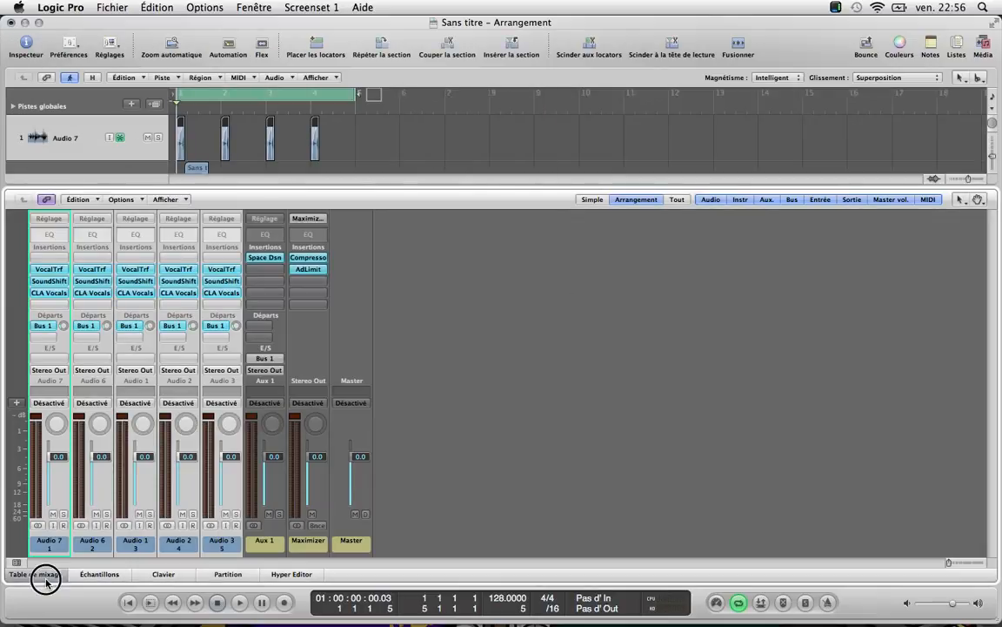
Hide the mixer and play the frozen tracks to audition them with the reverb send
left_click(35, 574)
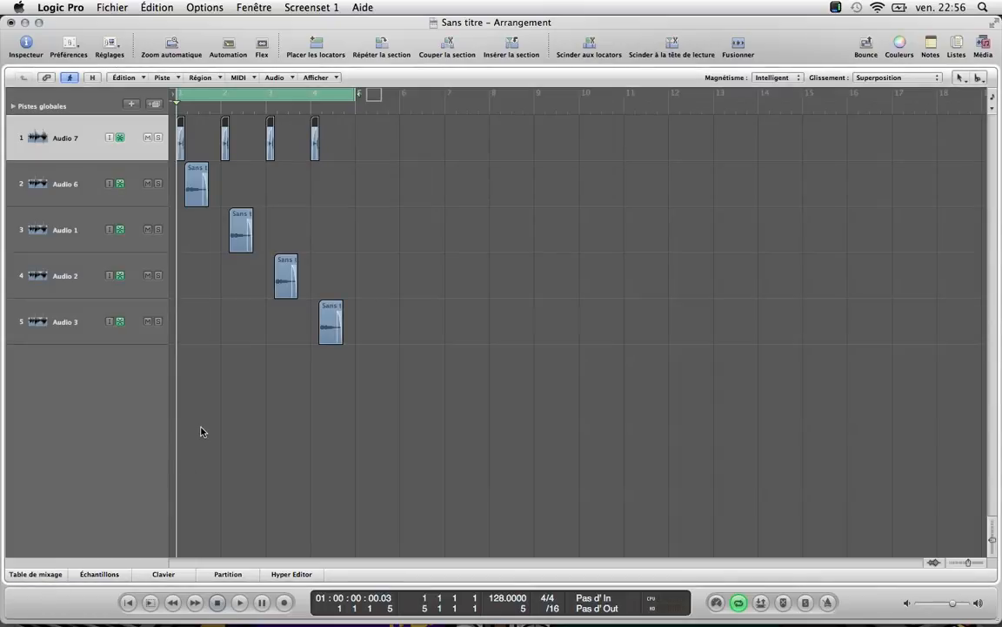
key("space")
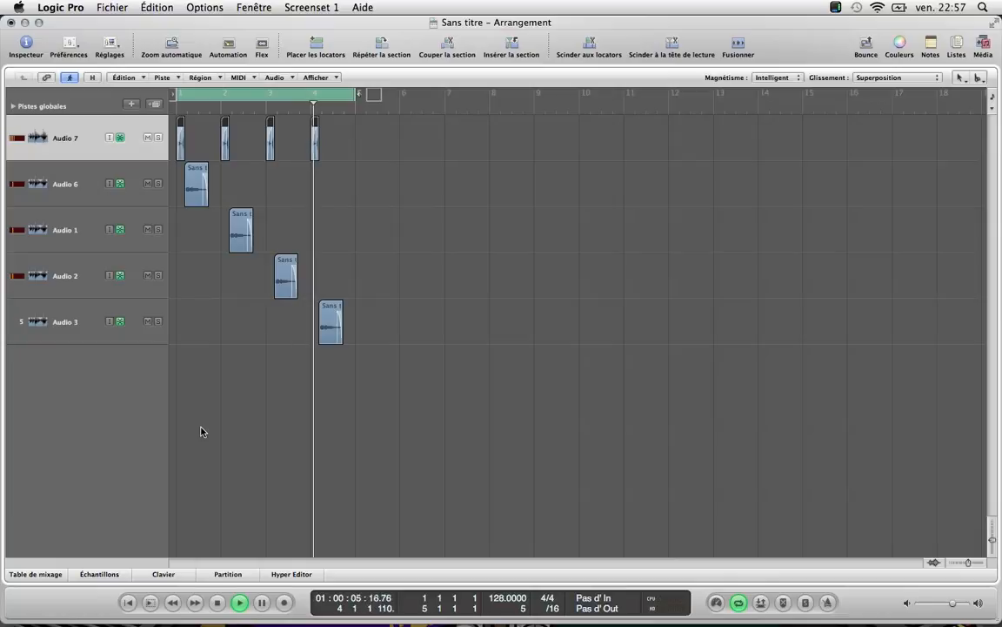
key("space")
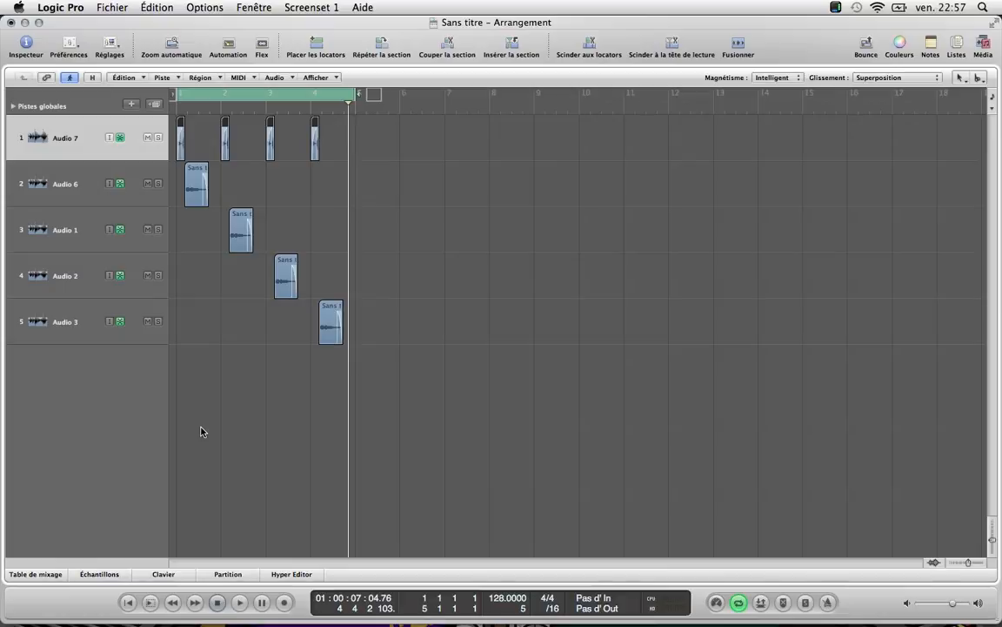
Review the vocal channels' inserts and sends in the mixer, and replay the arrangement from the start
left_click(36, 574)
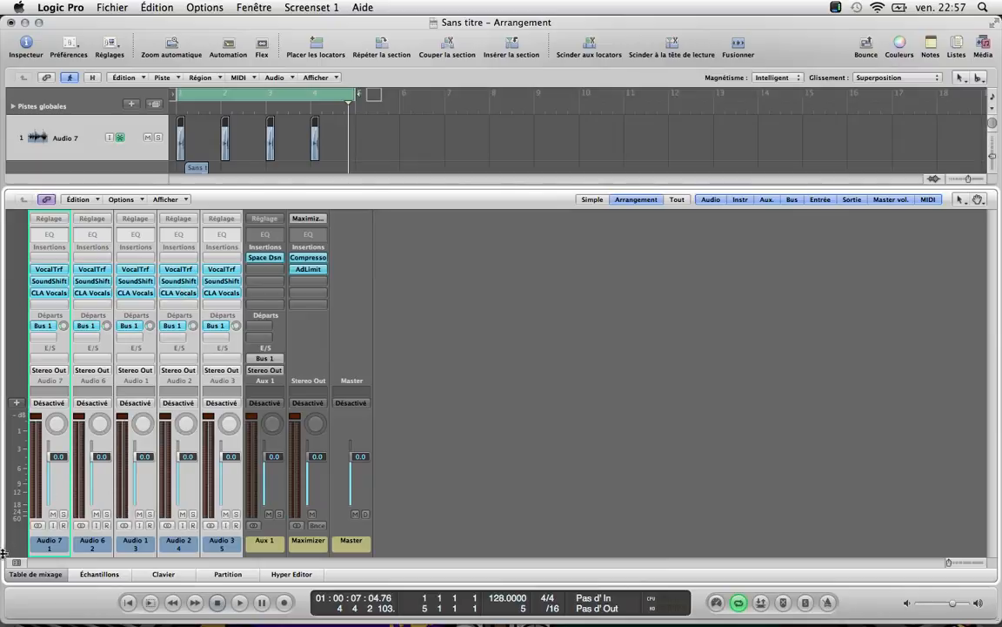
key("x")
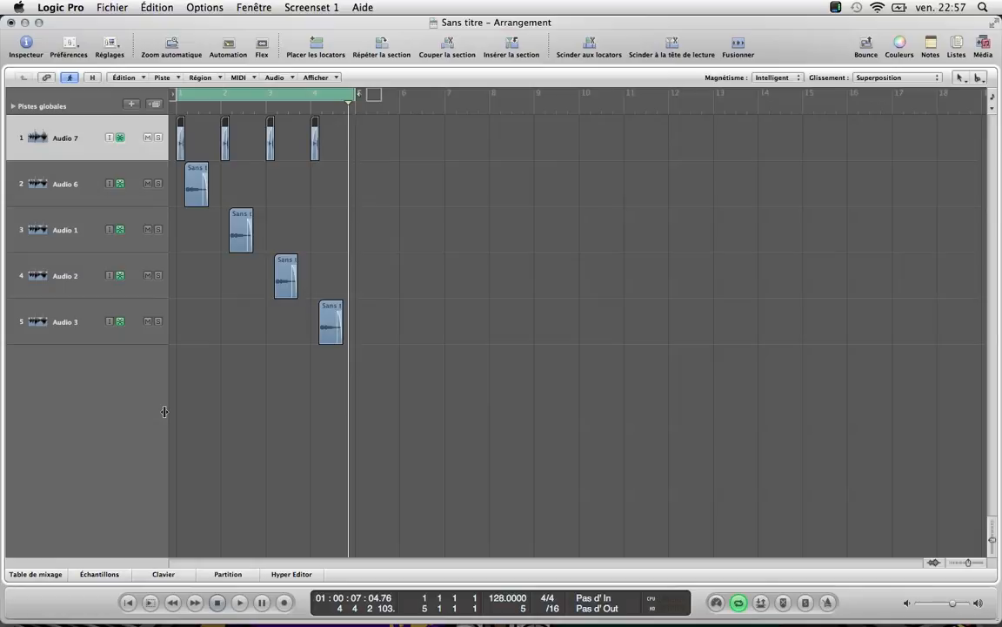
key("space")
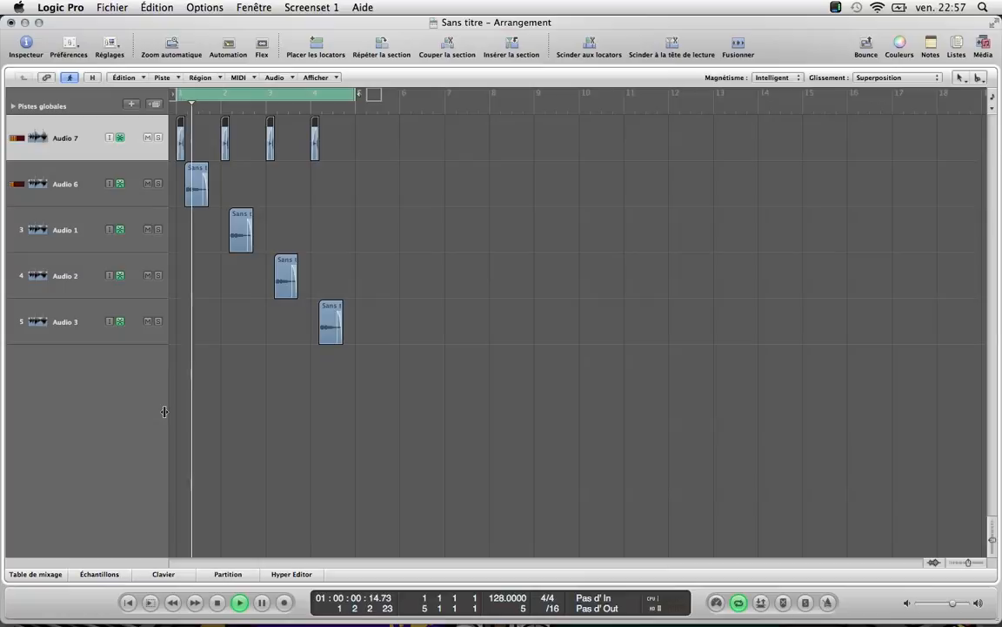